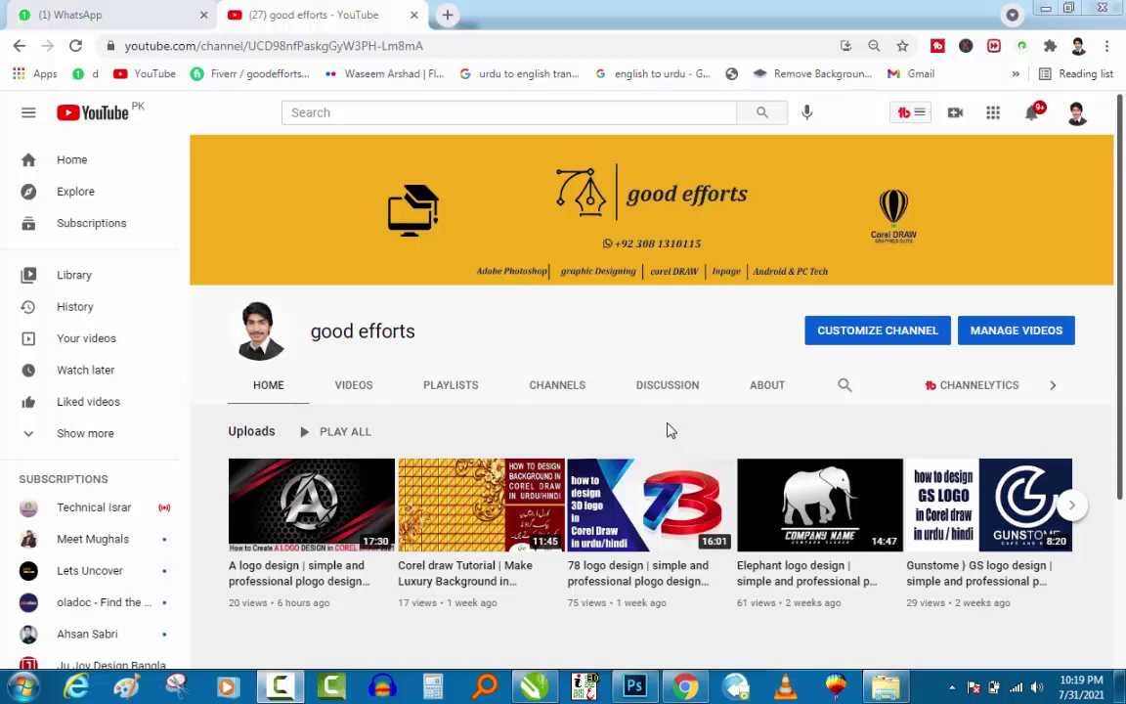
Step: Open the channel's uploaded videos and look through the list of design tutorials
click(367, 384)
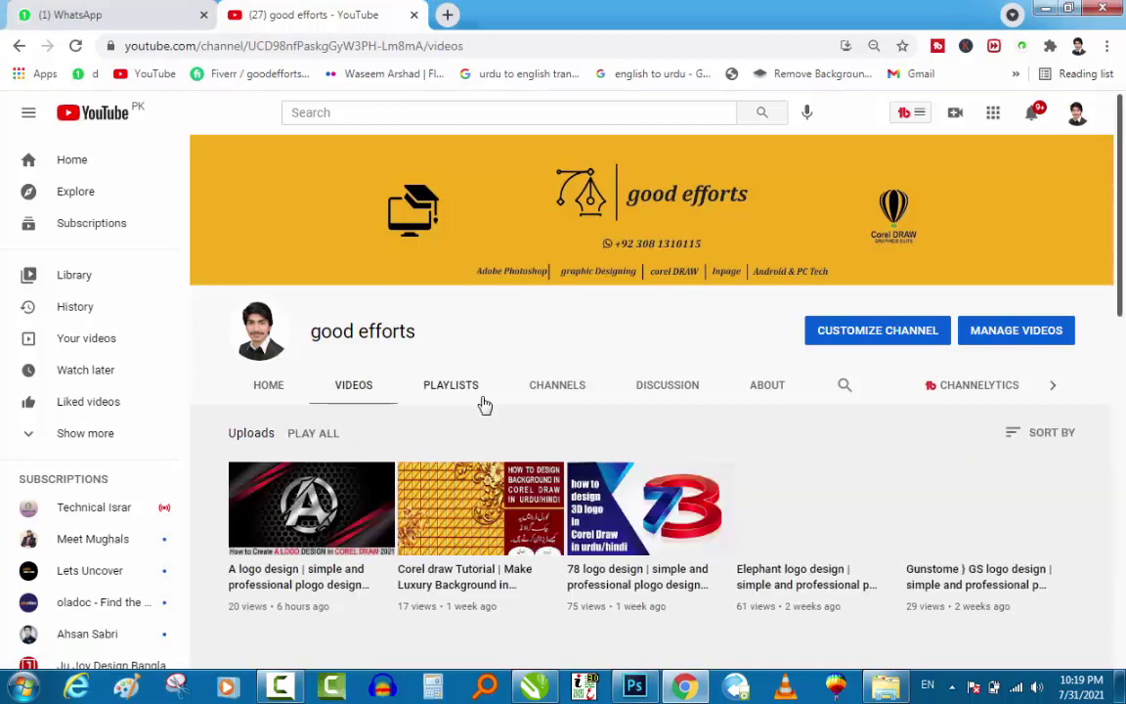
scroll(483, 402, down, 2)
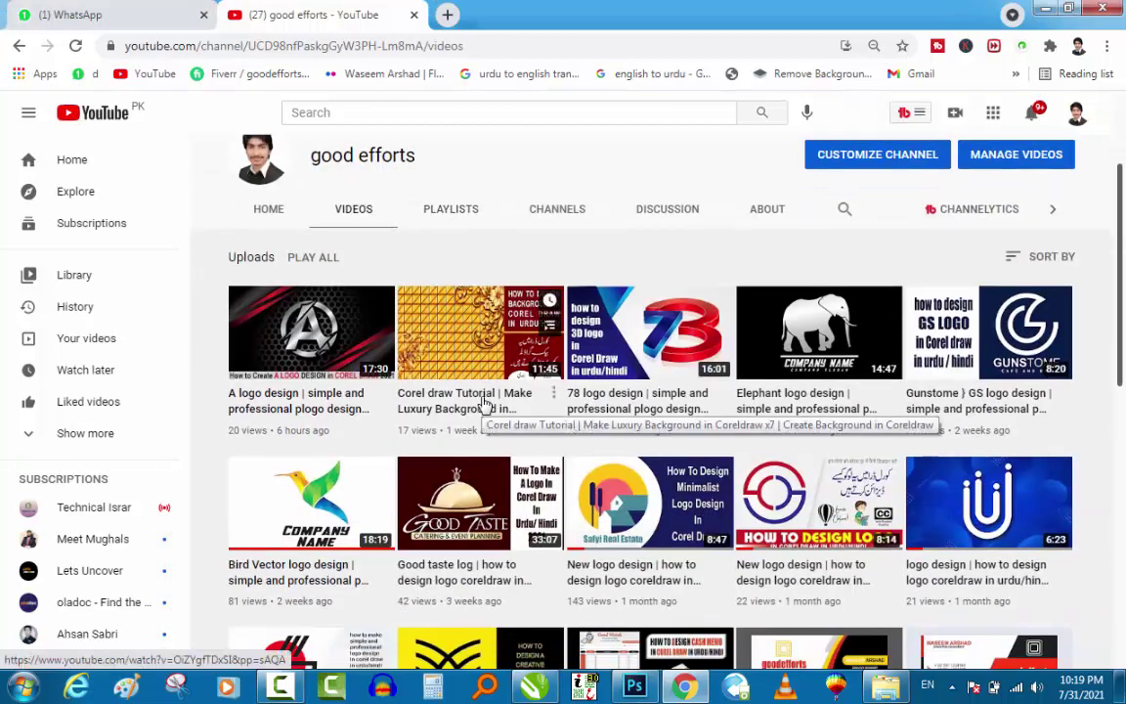
scroll(483, 402, up, 2)
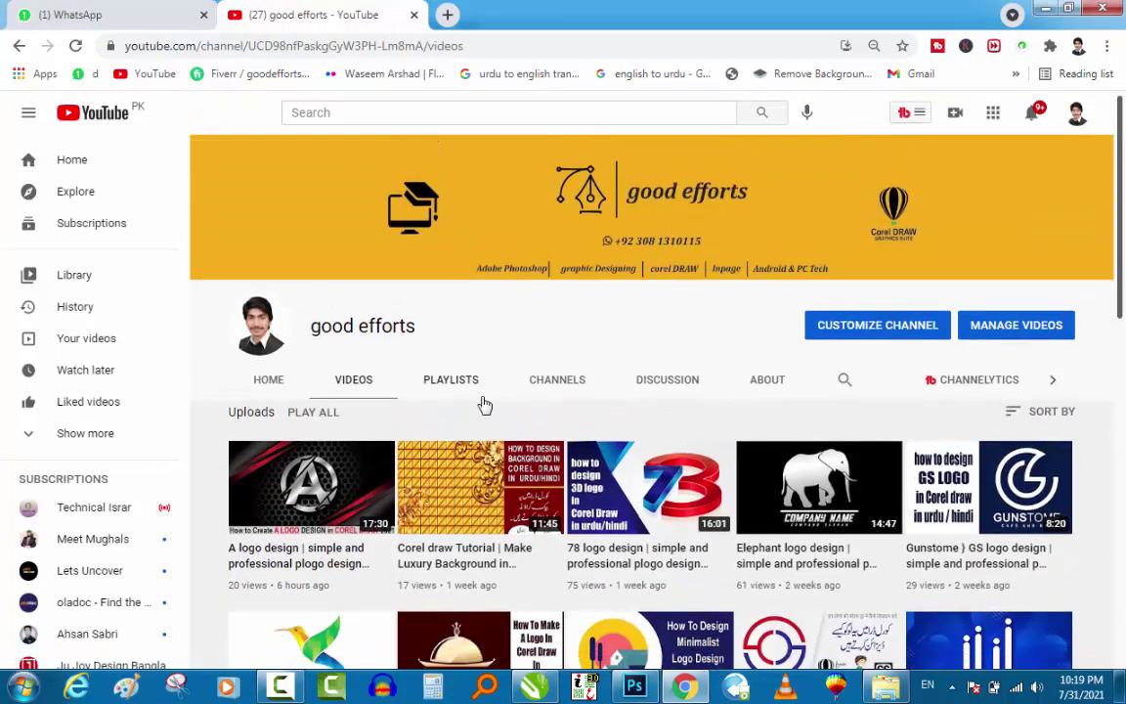
scroll(483, 402, down, 4)
scroll(483, 402, down, 1)
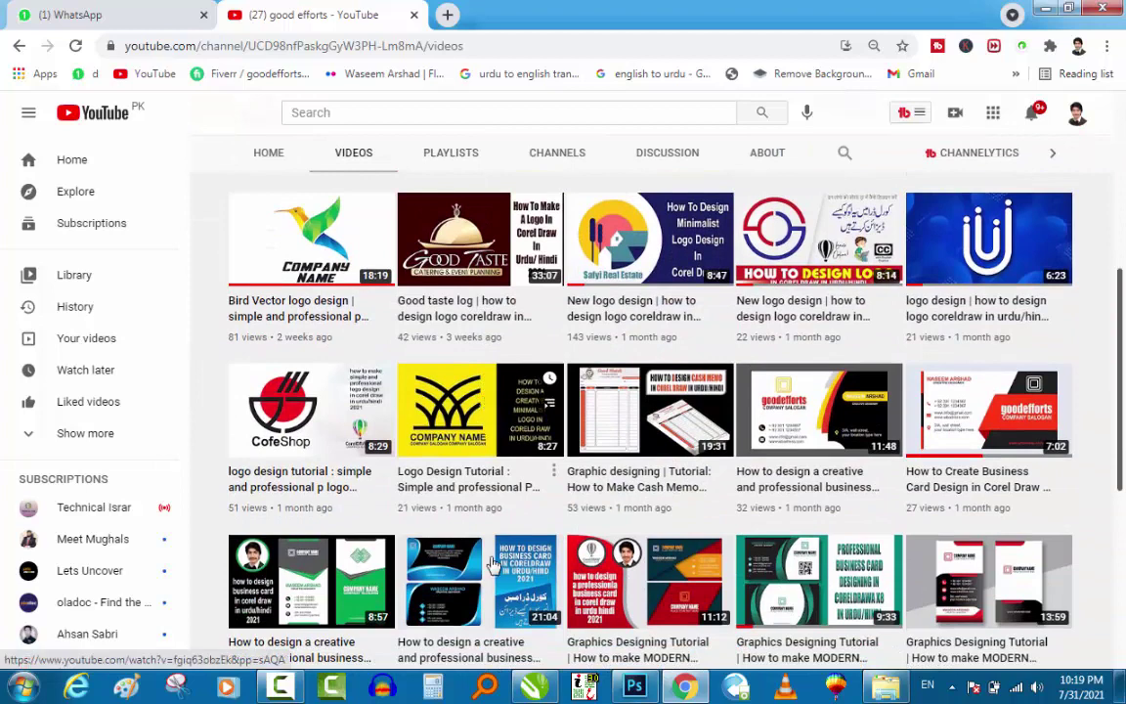
Step: Switch to CorelDRAW and delete the existing logo artwork beside the page
key(alt+Tab)
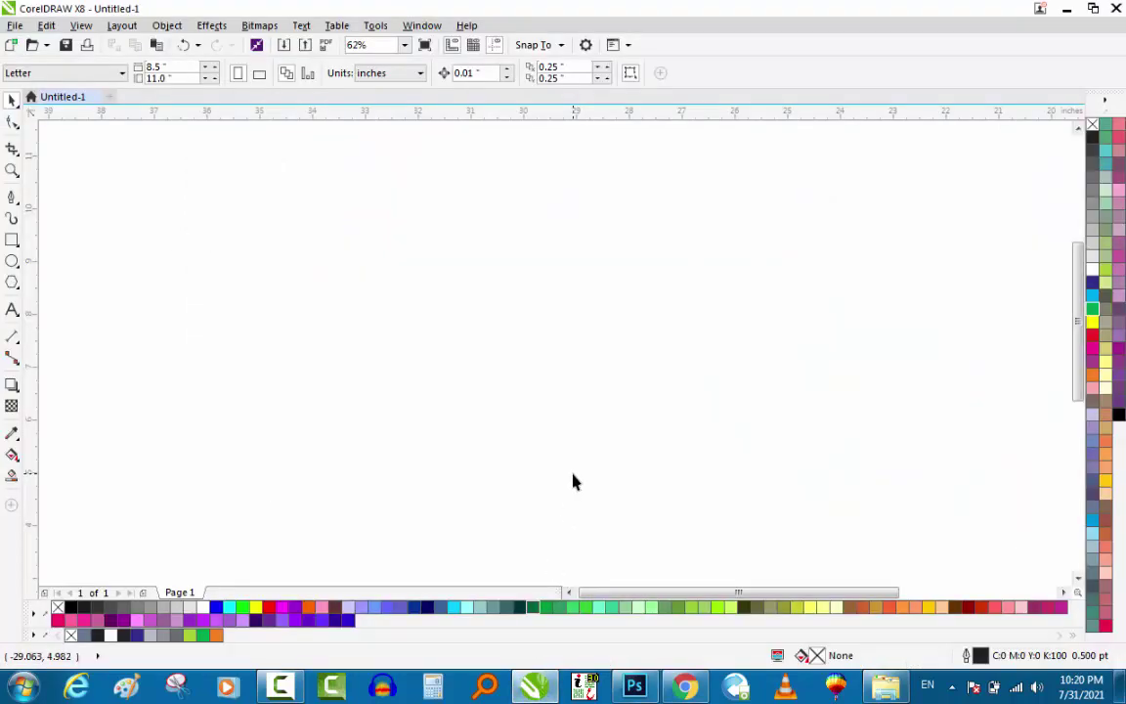
scroll(574, 480, down, 3)
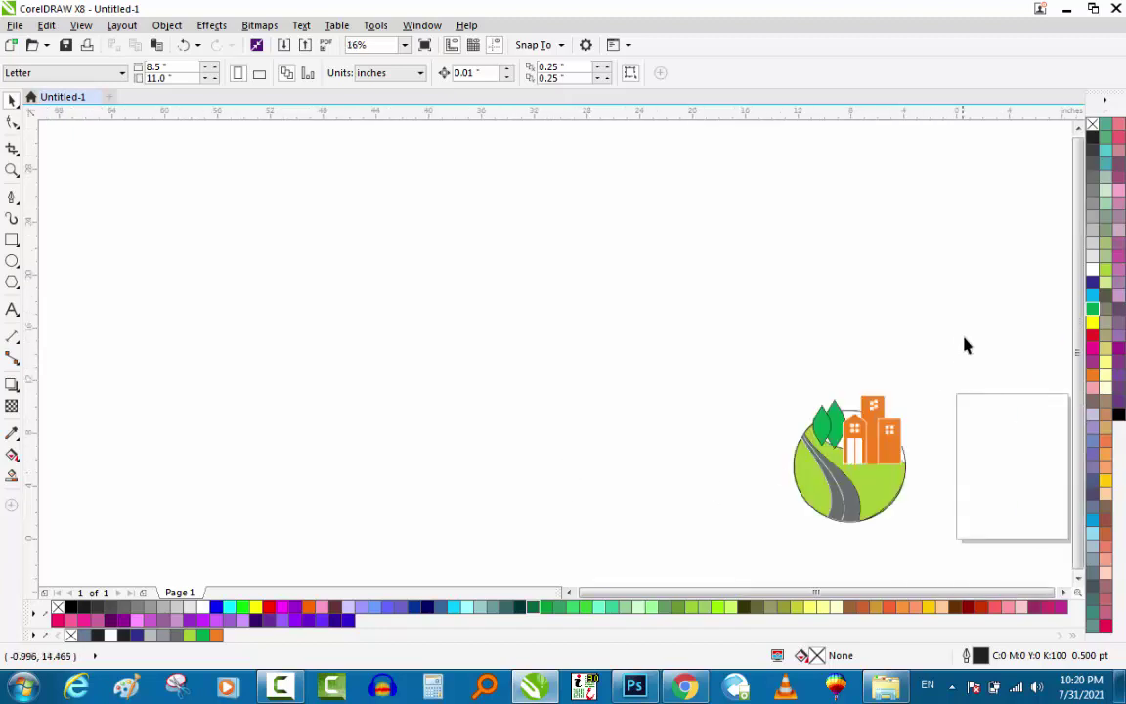
drag(977, 334, 751, 573)
drag(838, 448, 602, 403)
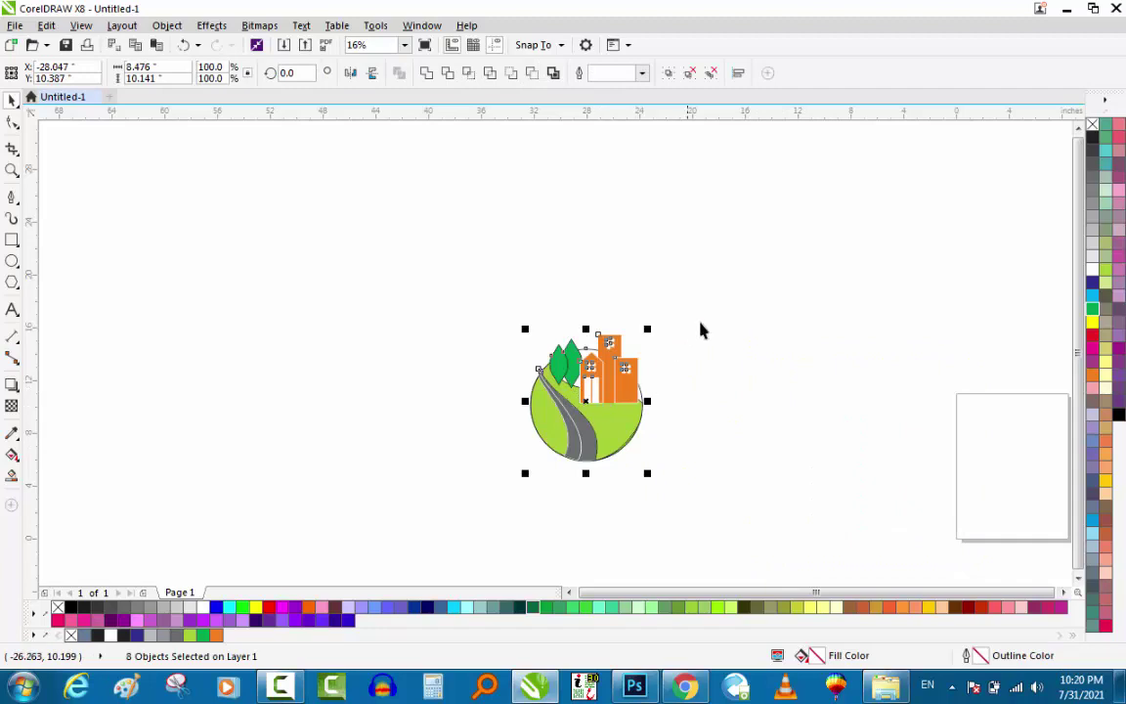
drag(740, 290, 497, 516)
key(Delete)
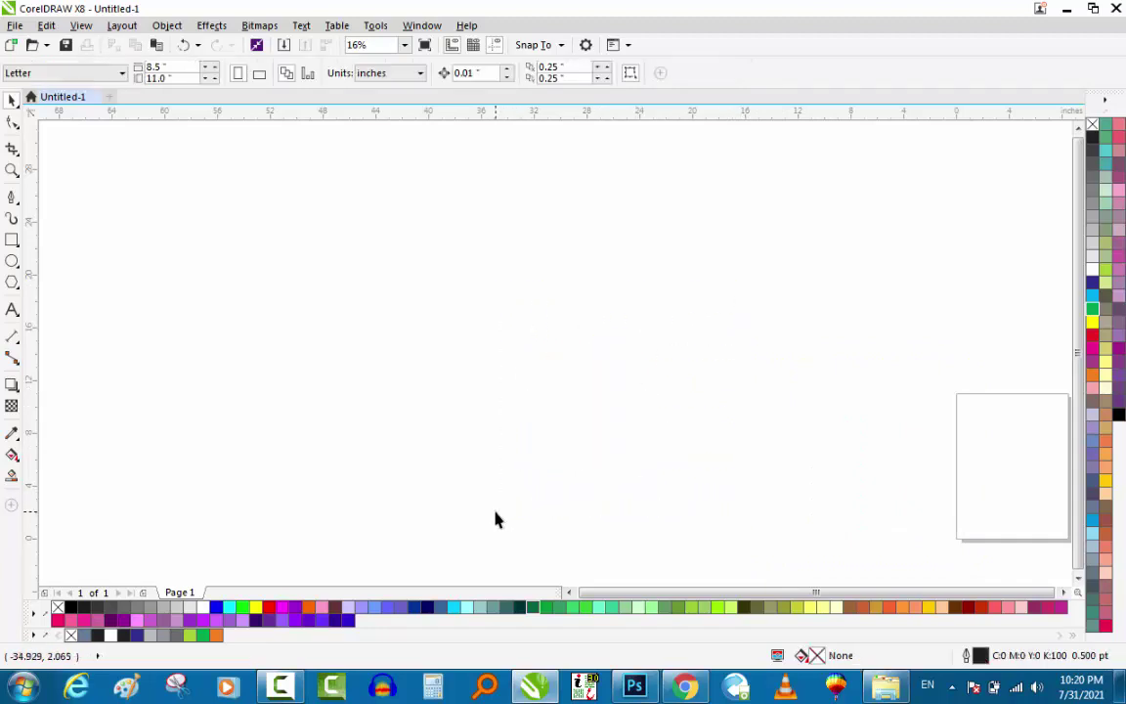
Step: Draw a circle about 6.77 inches in diameter in the middle of the page
scroll(391, 451, down, 1)
scroll(806, 472, up, 2)
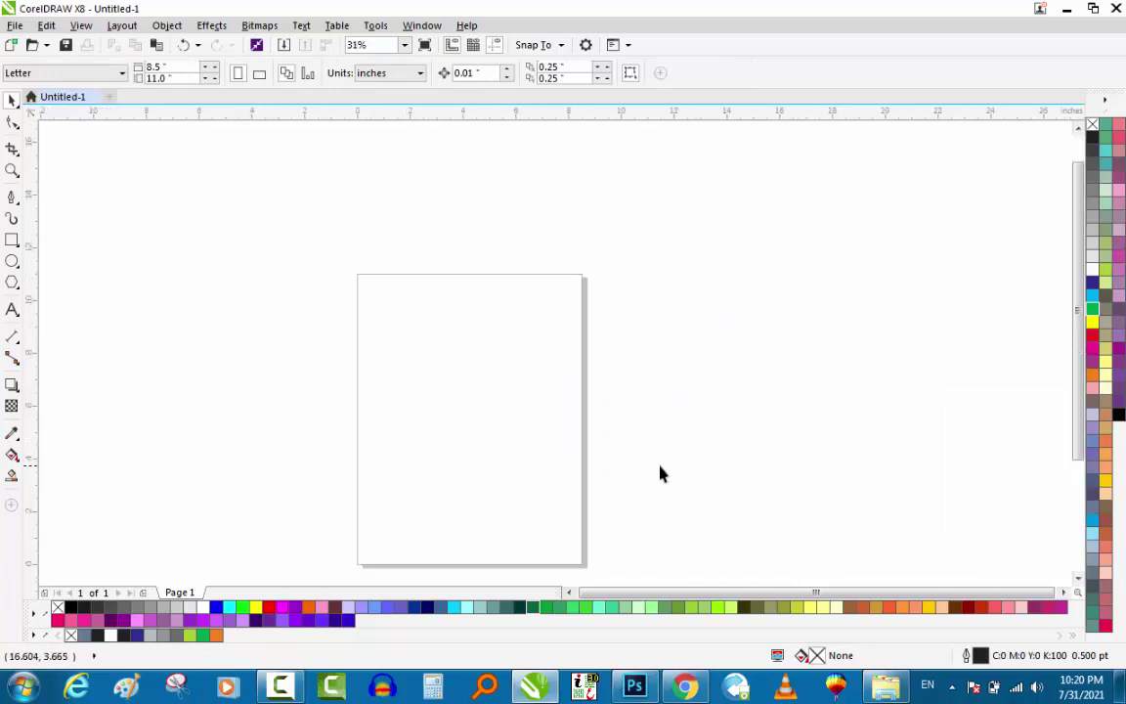
click(12, 262)
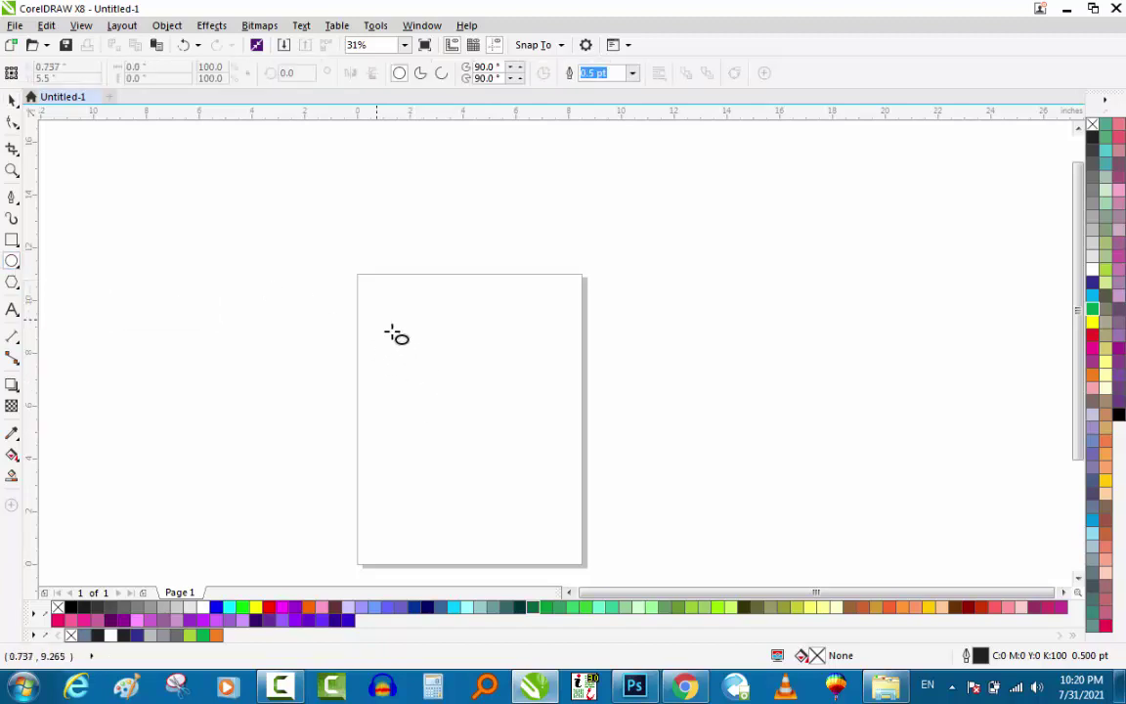
drag(378, 320, 555, 486)
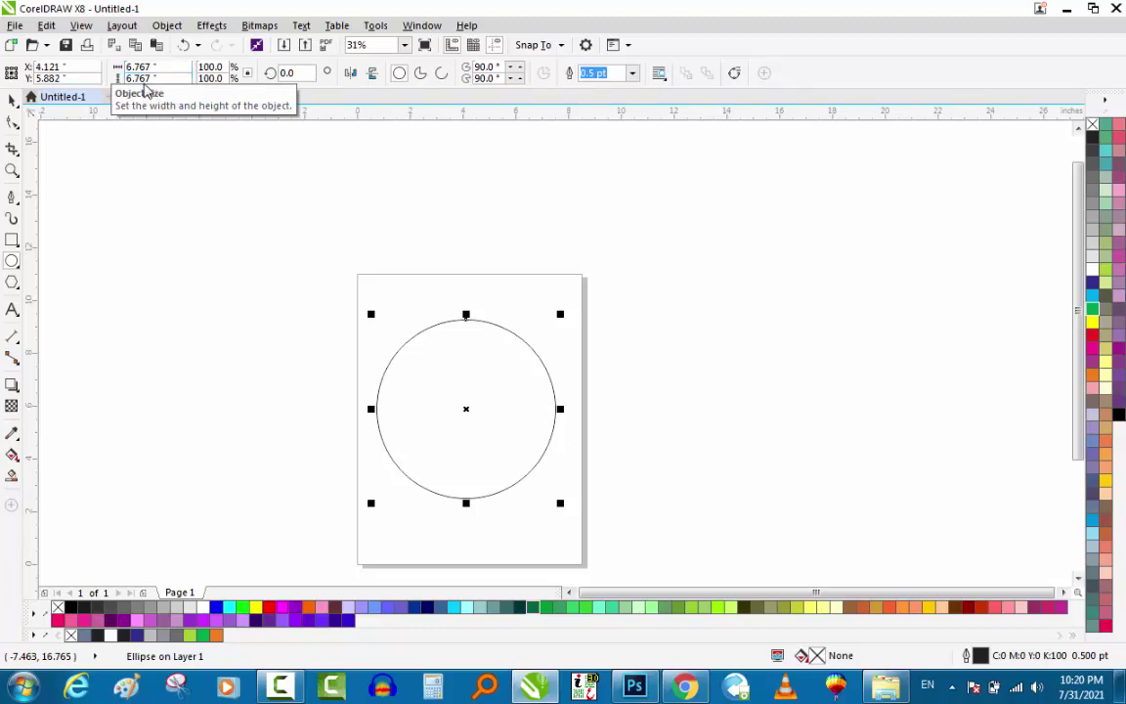
click(12, 100)
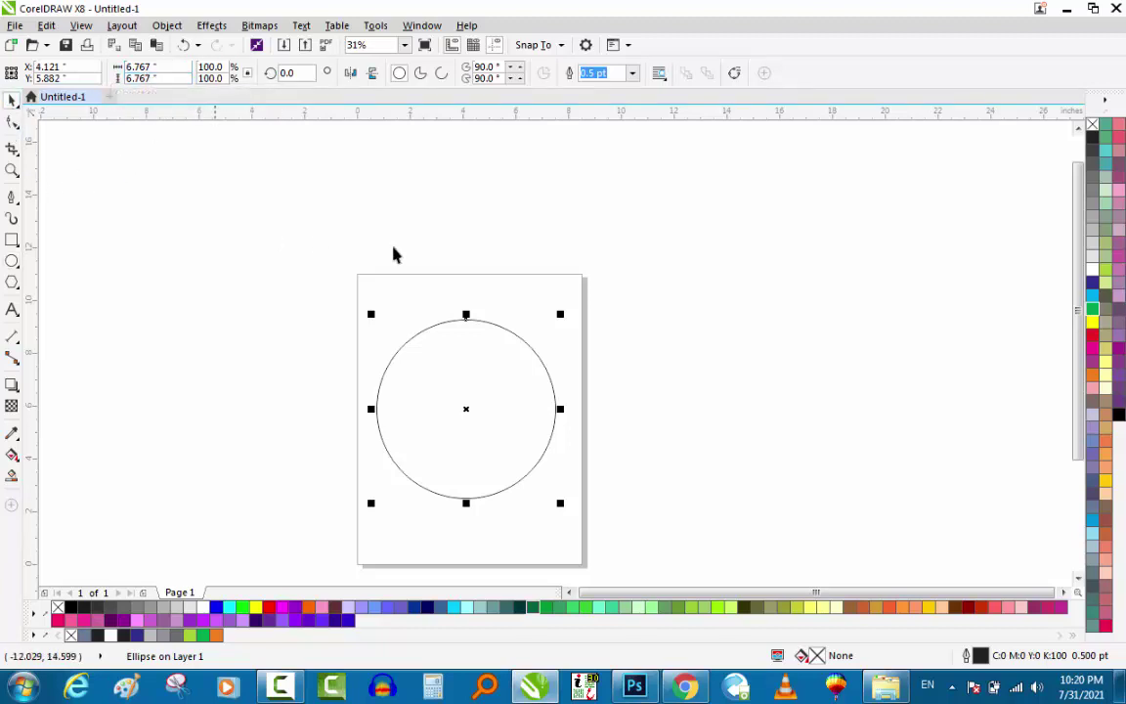
click(625, 396)
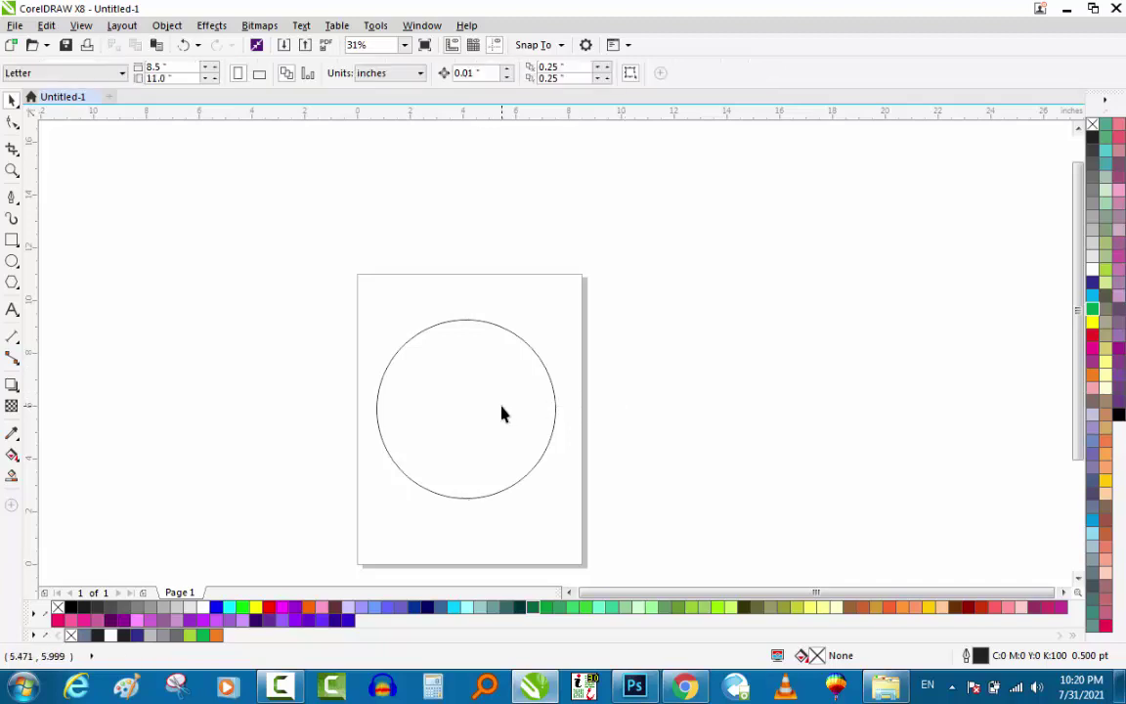
Step: Draw an open S-shaped Pen curve, about 6.3 by 4.1 inches, across the circle's upper part and shift it slightly down and left
click(11, 198)
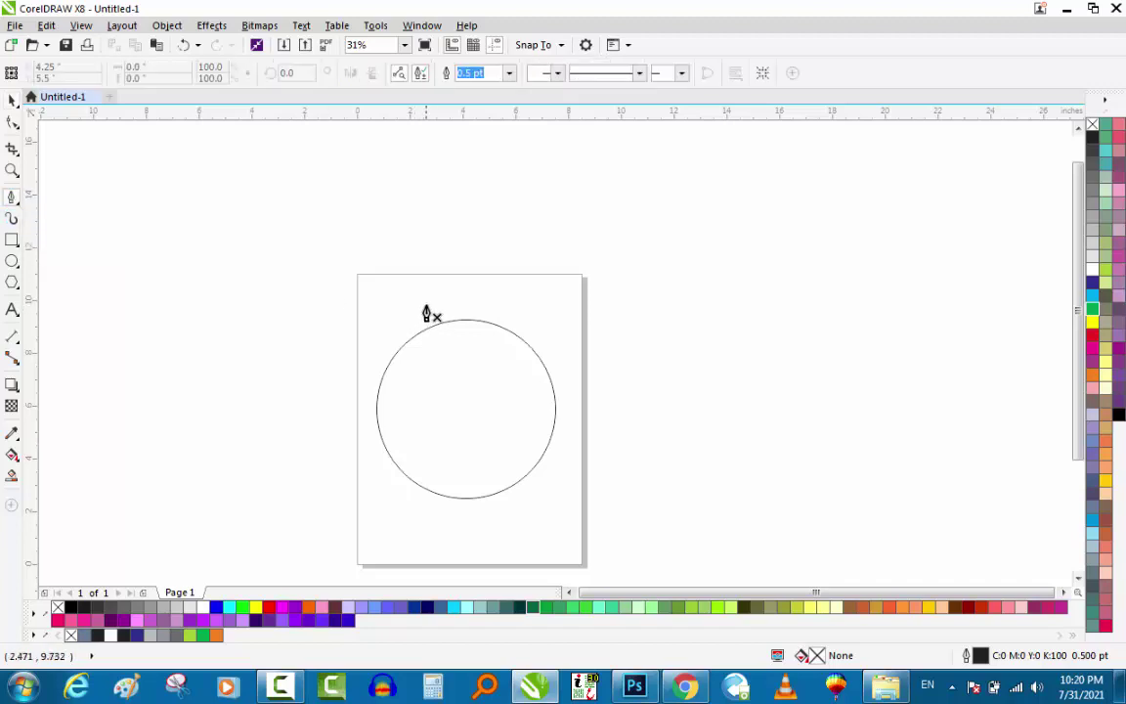
click(420, 312)
drag(474, 380, 532, 383)
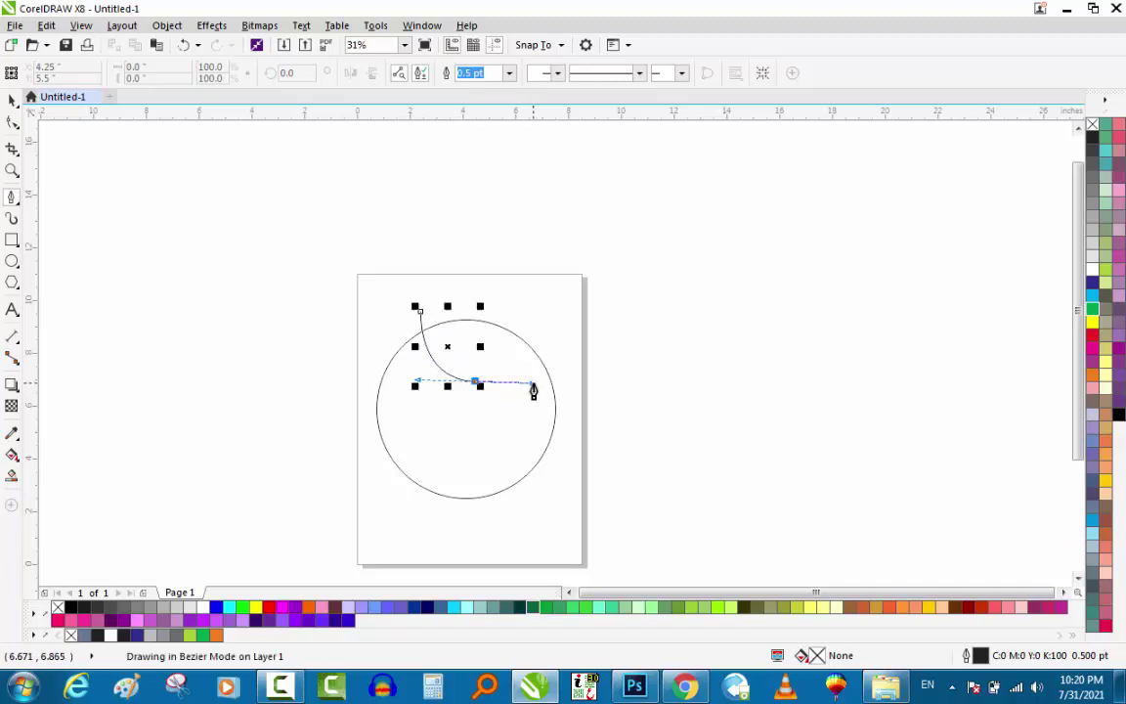
alt+click(475, 381)
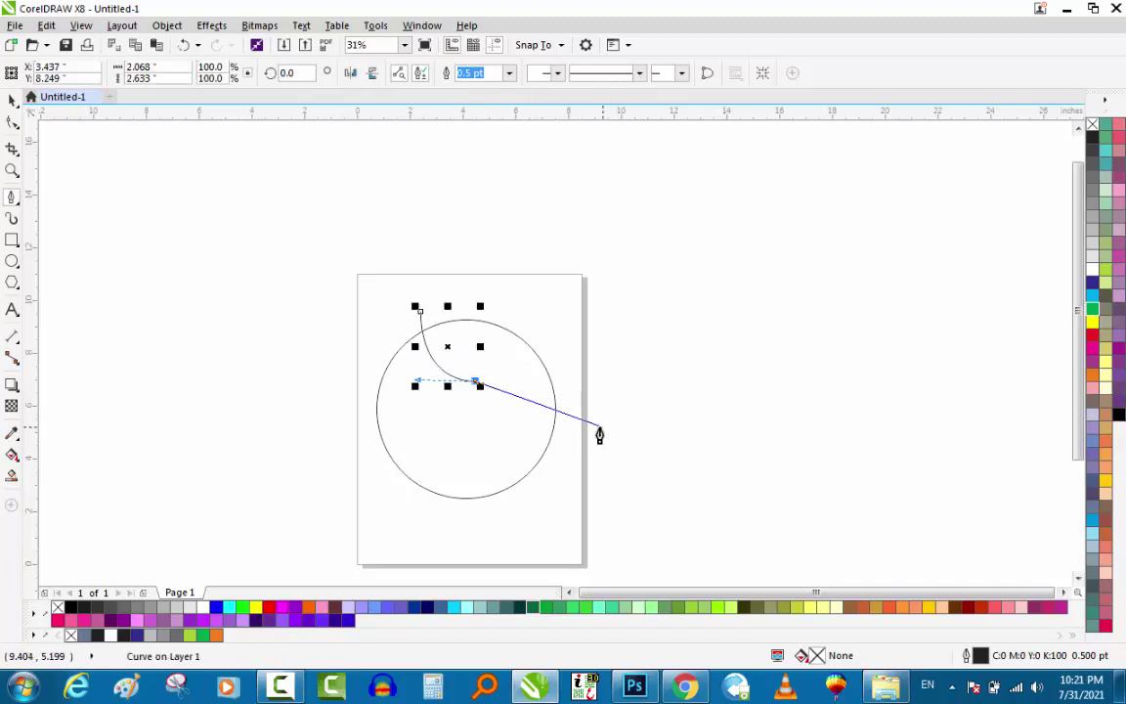
drag(586, 419, 605, 465)
key(Escape)
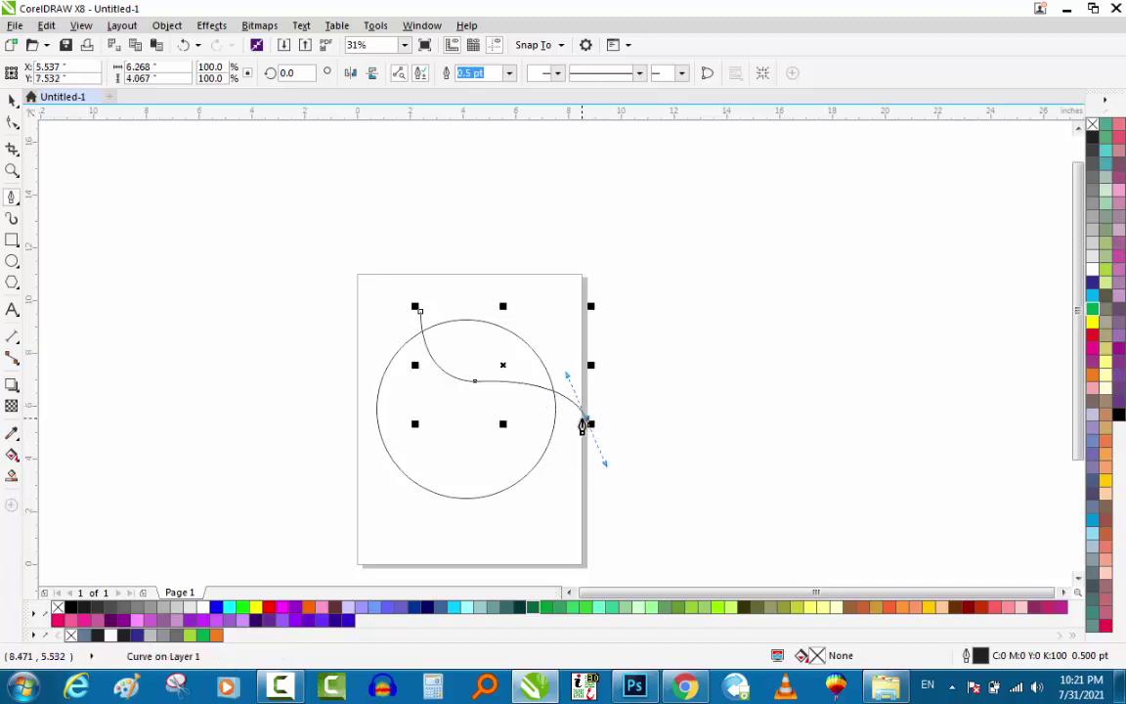
key(space)
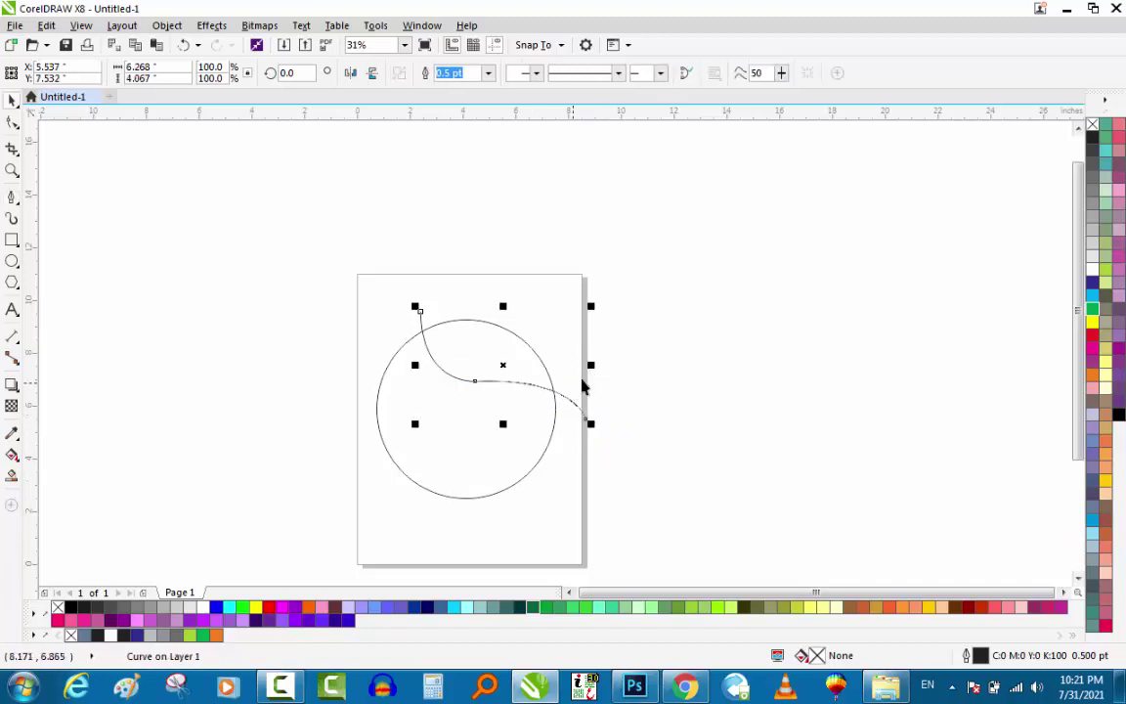
scroll(472, 447, up, 2)
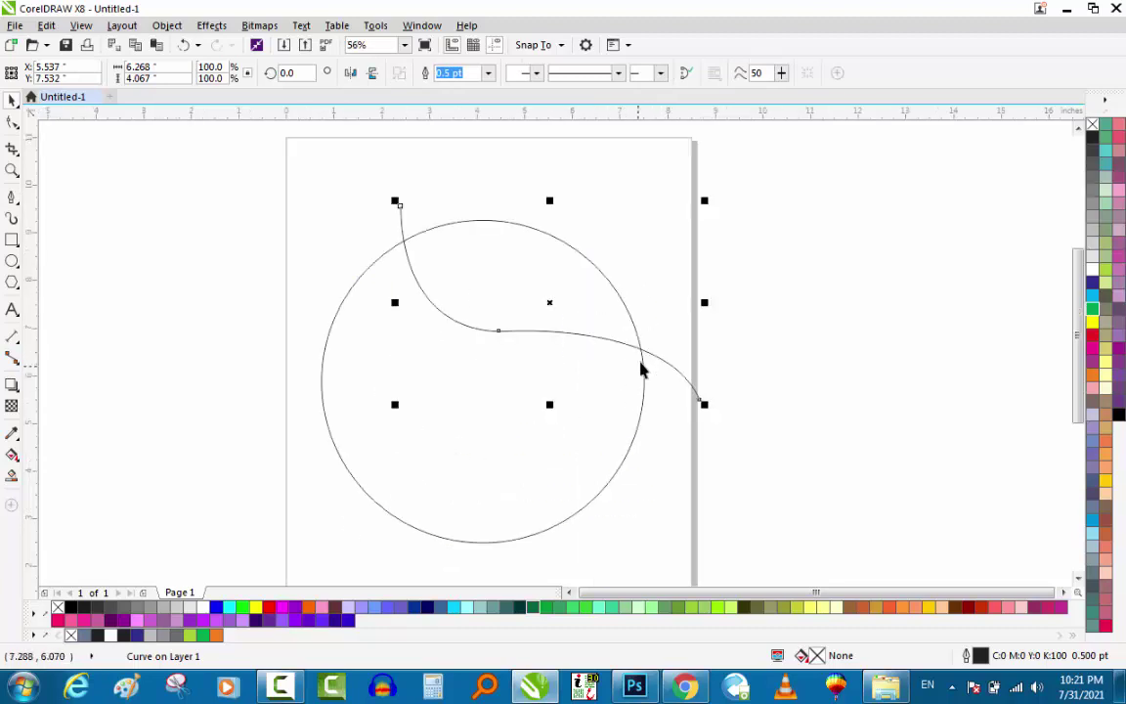
drag(653, 352, 643, 356)
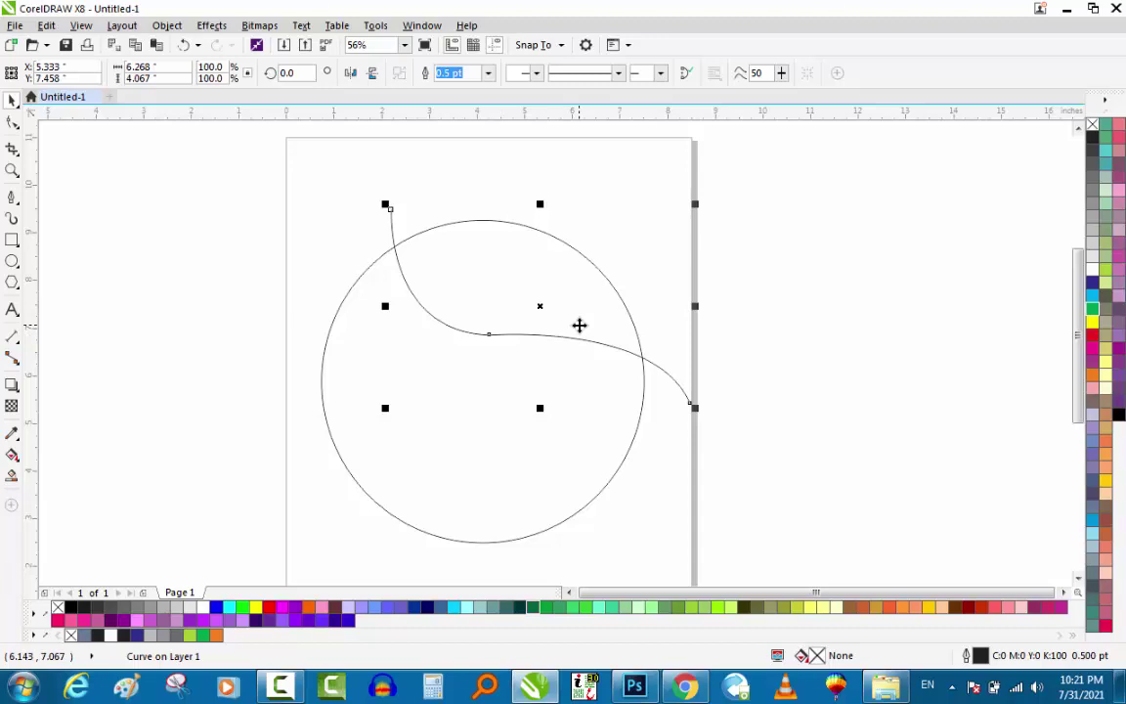
Step: Remove the upper curve's middle node and adjust its end node and handle into one smooth wave
click(13, 123)
drag(641, 276, 472, 364)
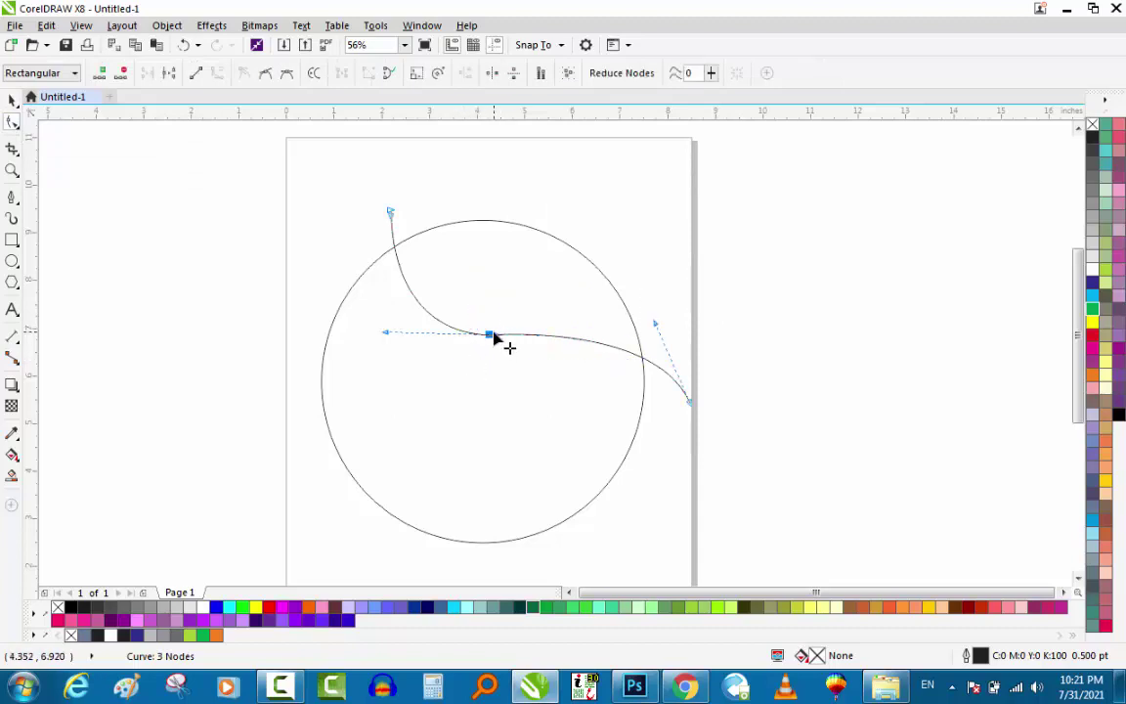
key(Delete)
mouse_move(779, 314)
mouse_down()
mouse_move(646, 464)
mouse_move(700, 415)
mouse_move(691, 403)
mouse_up()
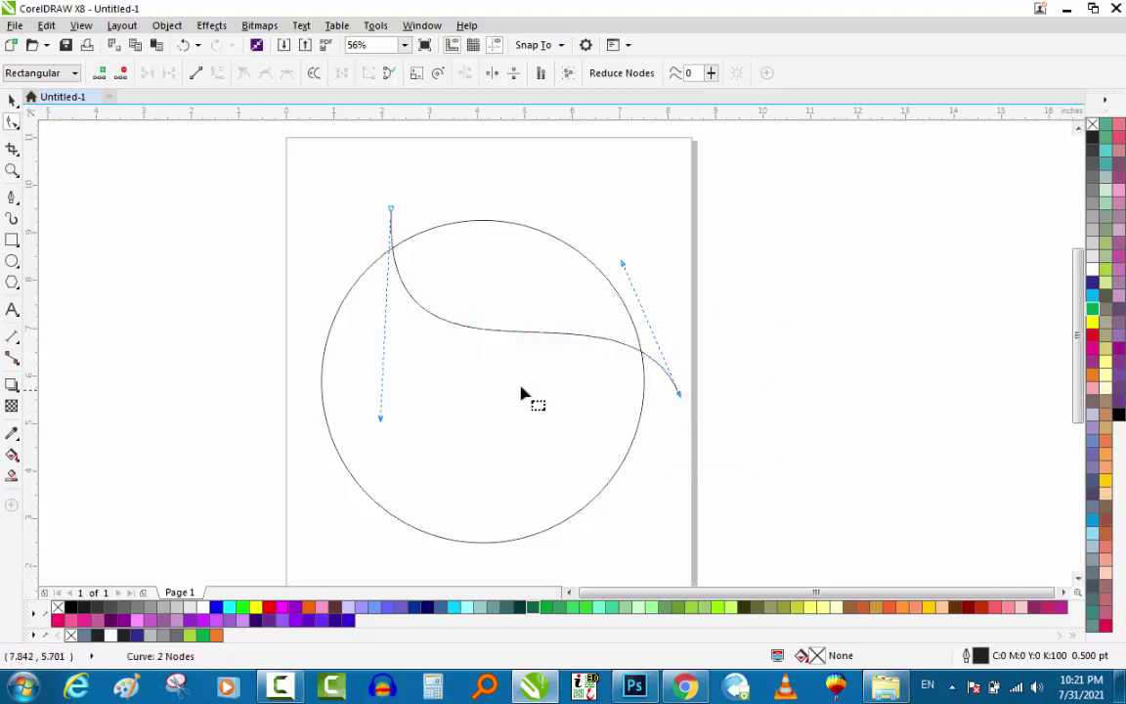
drag(380, 415, 398, 436)
drag(418, 172, 310, 238)
drag(381, 420, 399, 426)
key(space)
click(766, 314)
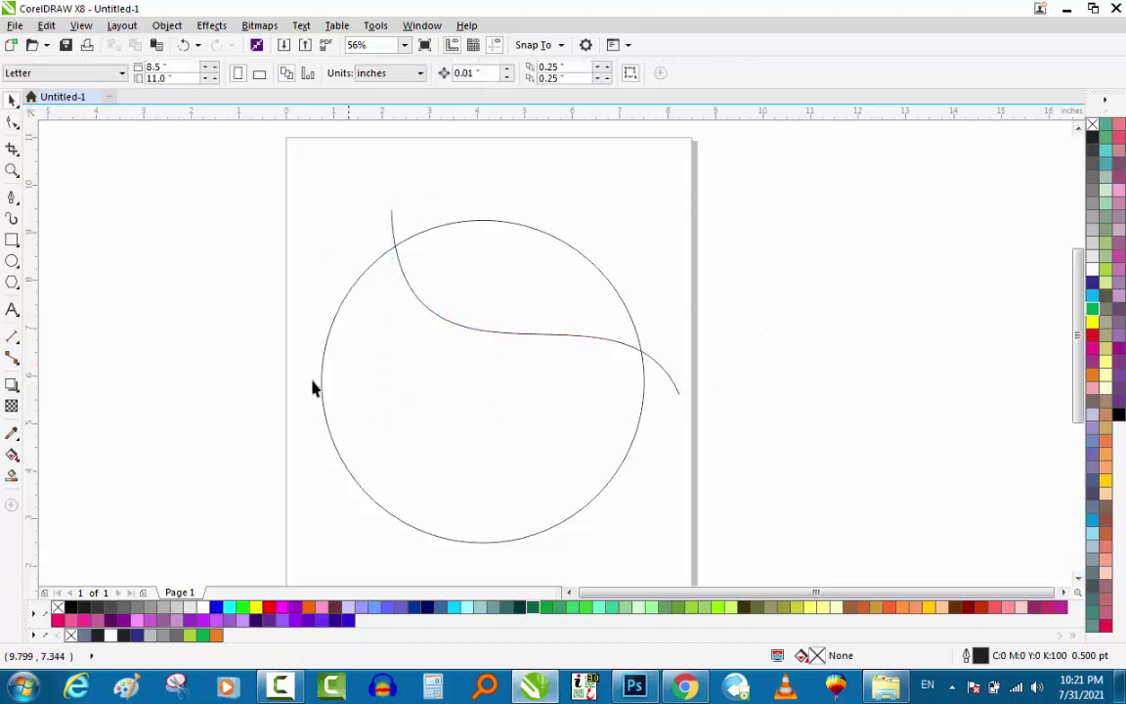
Step: Draw a second open curve, about 4.1 by 6.6 inches, from the circle's upper left down past its lower right edge
click(12, 198)
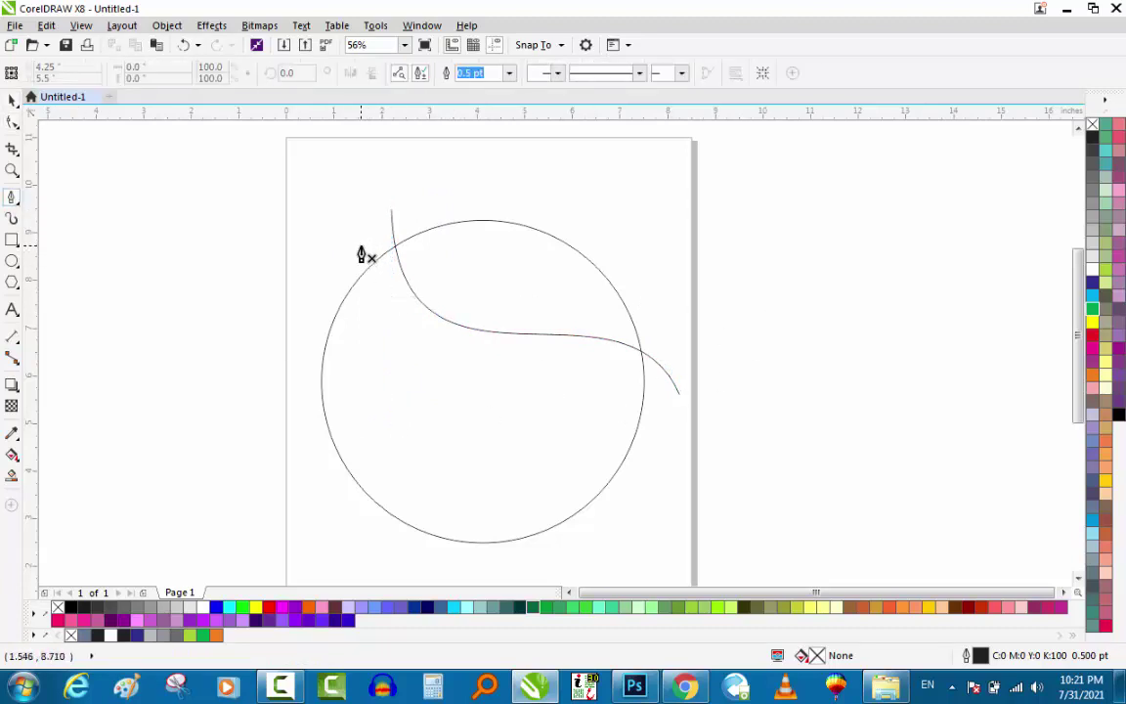
click(361, 245)
drag(440, 348, 510, 361)
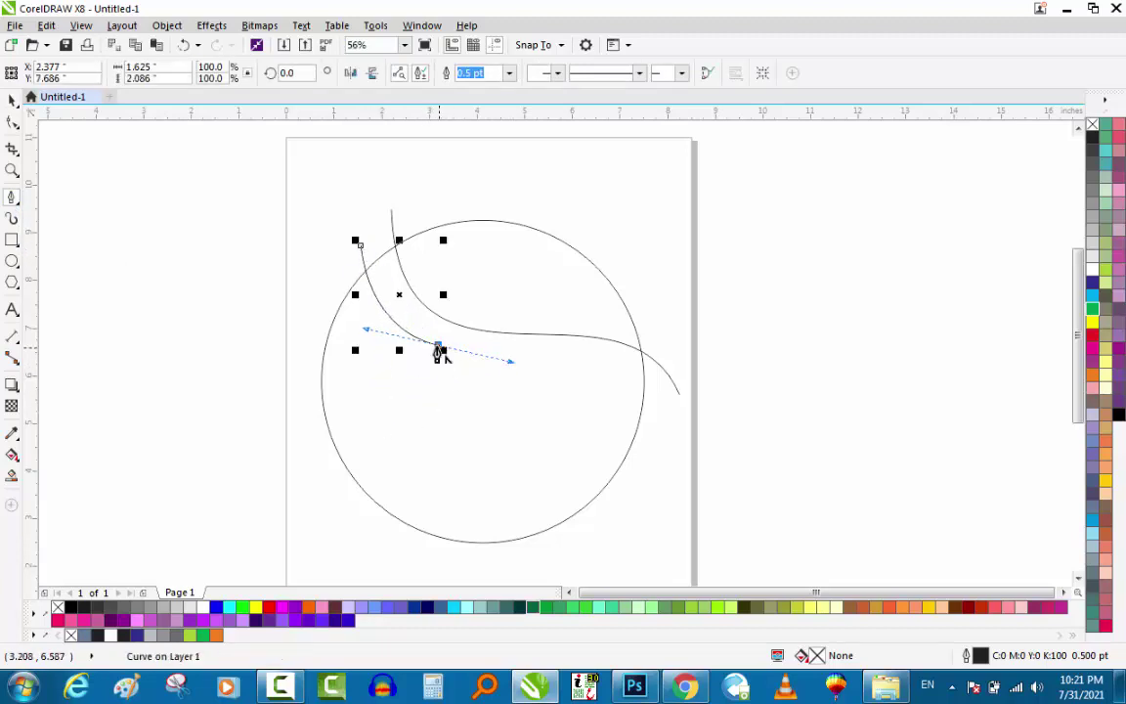
scroll(513, 482, down, 2)
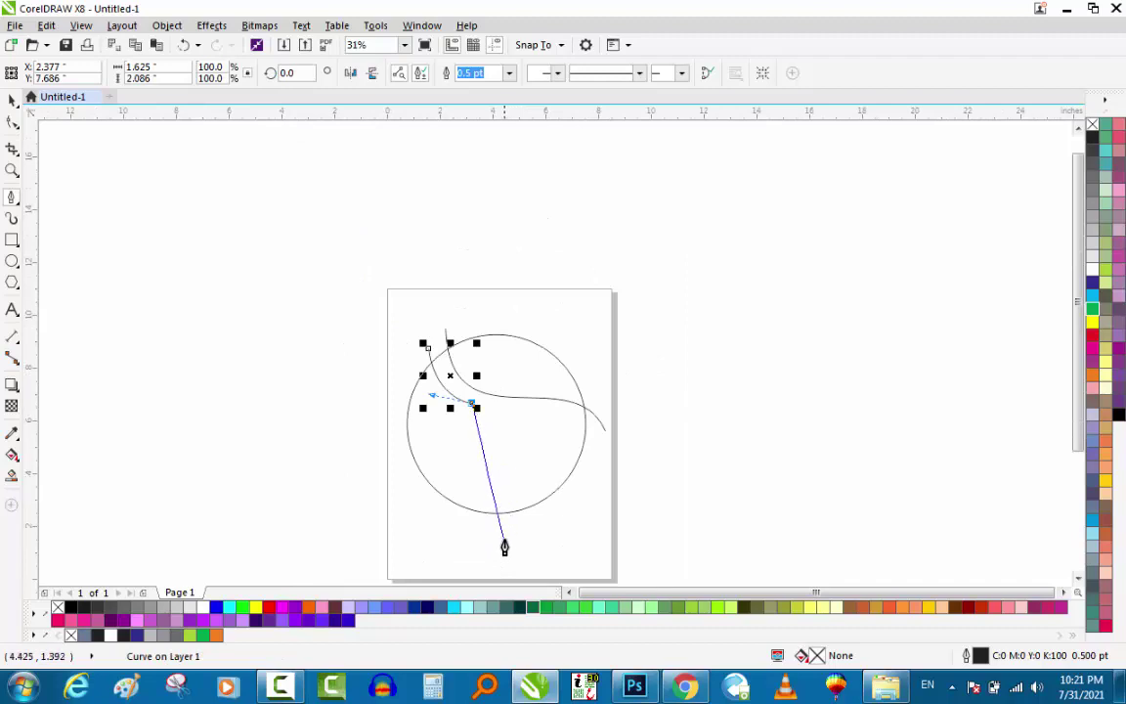
drag(525, 521, 482, 528)
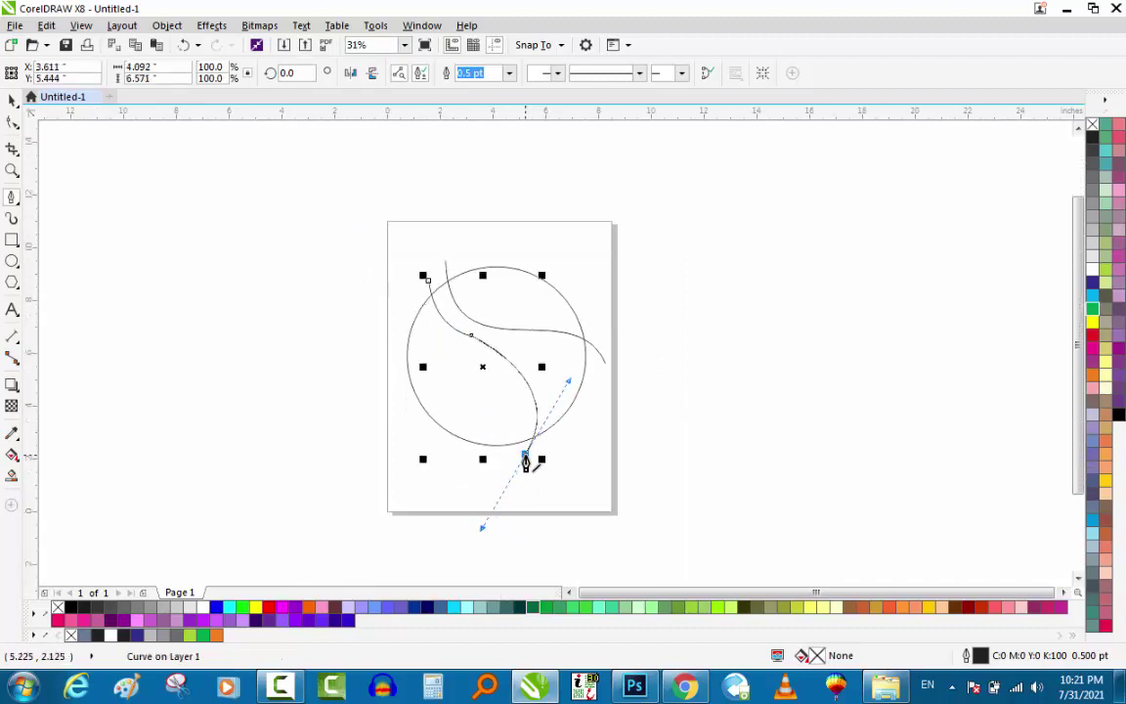
key(z)
mouse_move(316, 427)
mouse_down()
mouse_move(618, 294)
mouse_move(653, 254)
mouse_up()
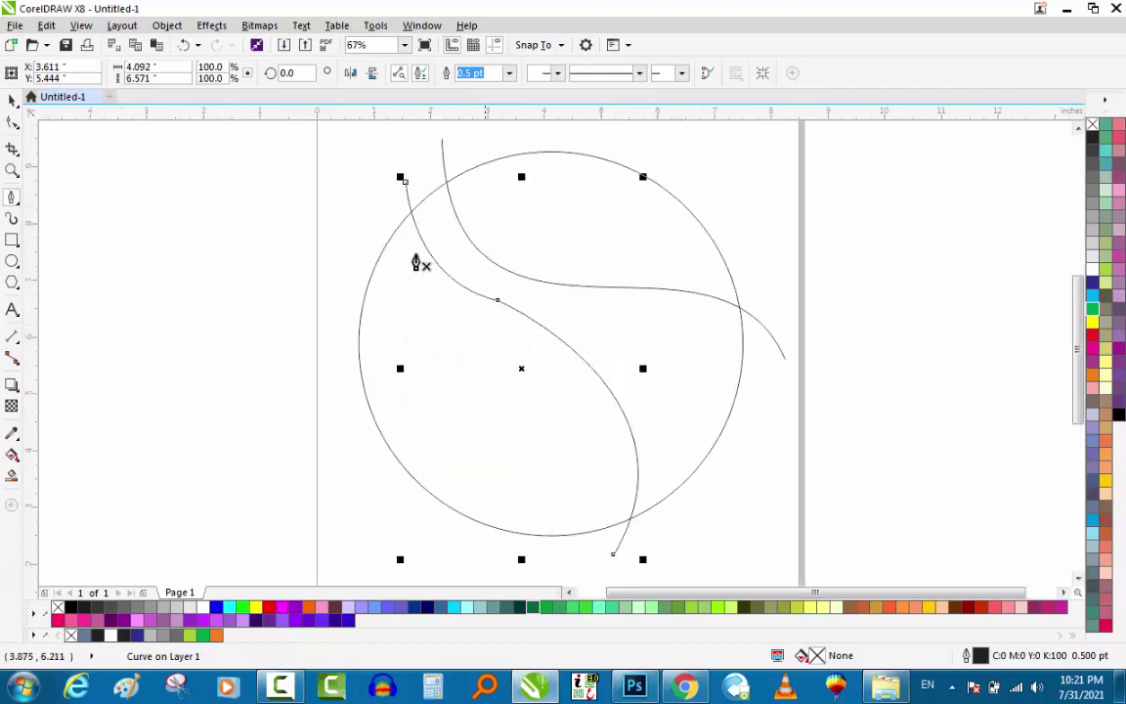
Step: Draw a third open curve, about 2.5 by 6.1 inches, left of the second one and ending just below the circle
click(397, 201)
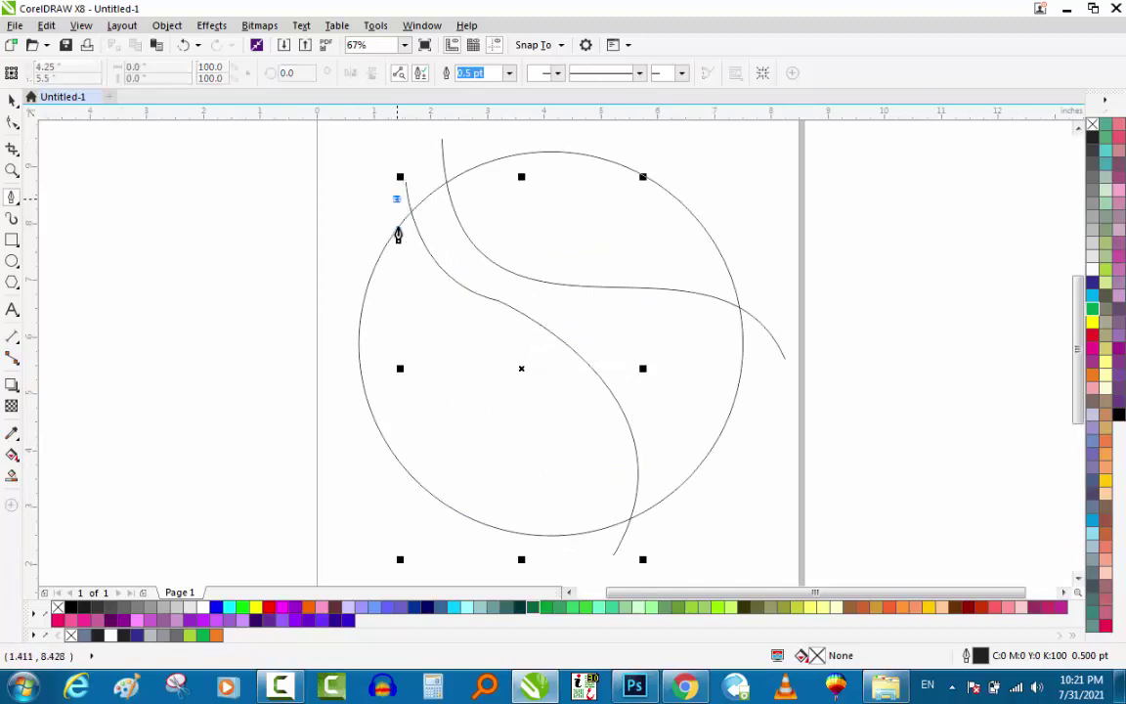
drag(459, 323, 524, 371)
click(460, 321)
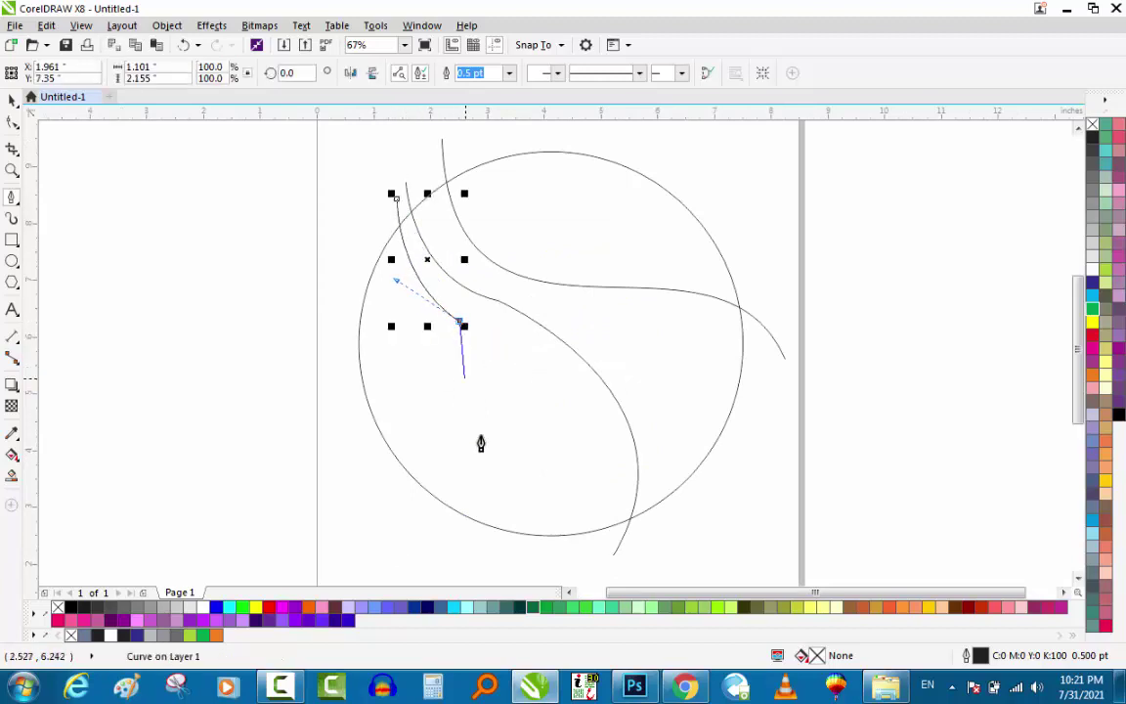
mouse_move(515, 555)
mouse_down()
mouse_move(429, 613)
mouse_move(444, 592)
mouse_up()
scroll(444, 598, down, 2)
drag(514, 410, 440, 505)
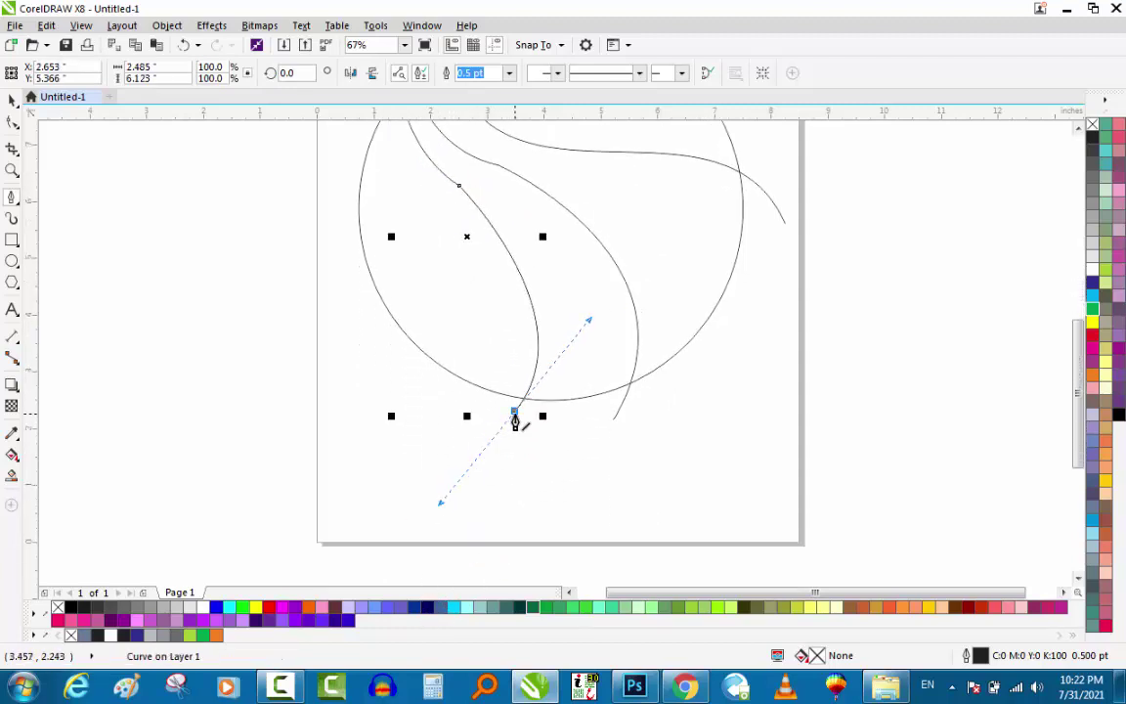
double_click(514, 411)
key(space)
scroll(436, 427, down, 2)
Step: Remove the middle node of the left road curve so that it bends as one segment between its two ends
key(F2)
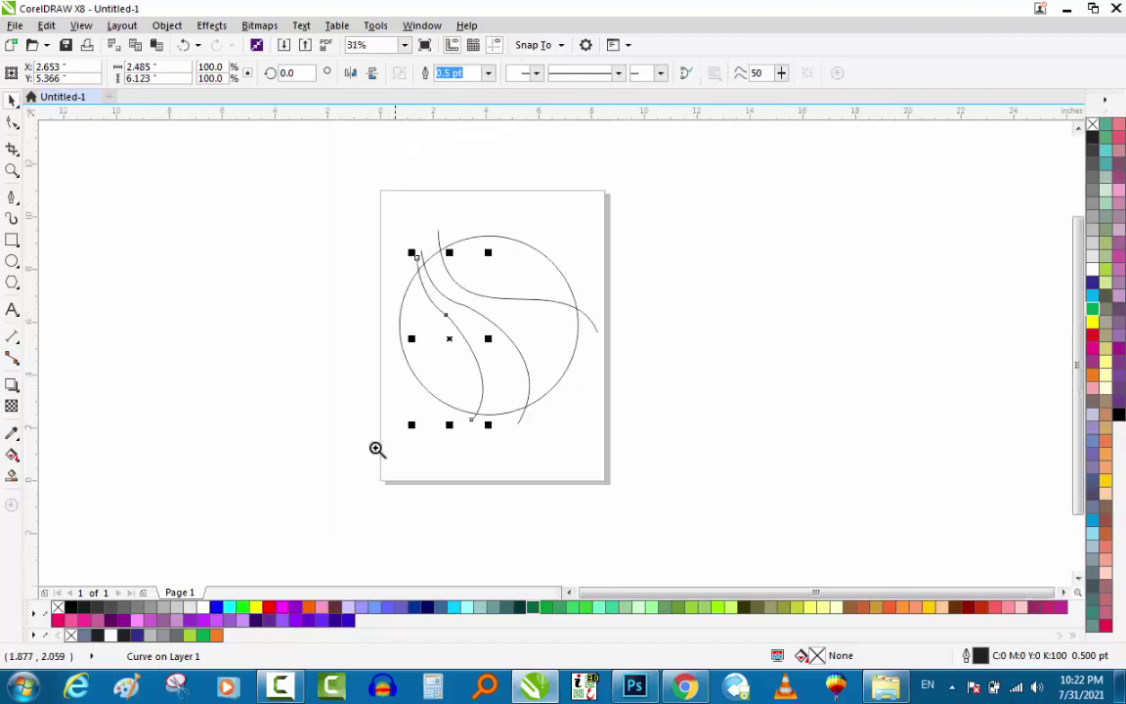
drag(363, 457, 616, 210)
click(792, 238)
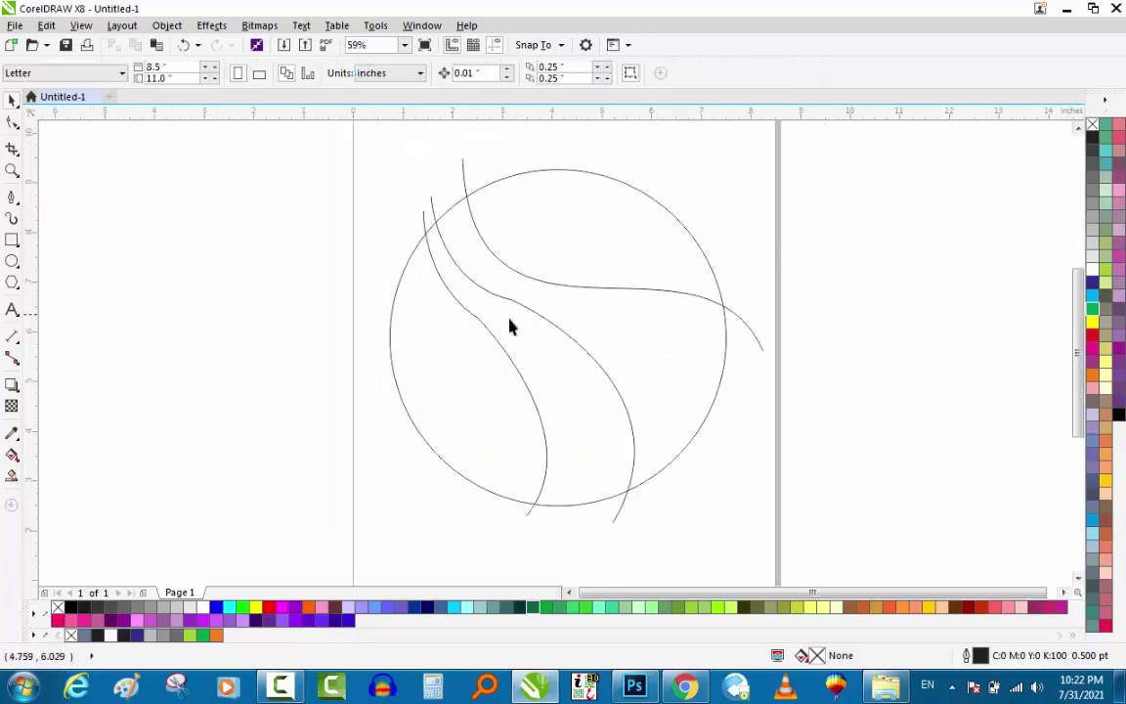
click(470, 333)
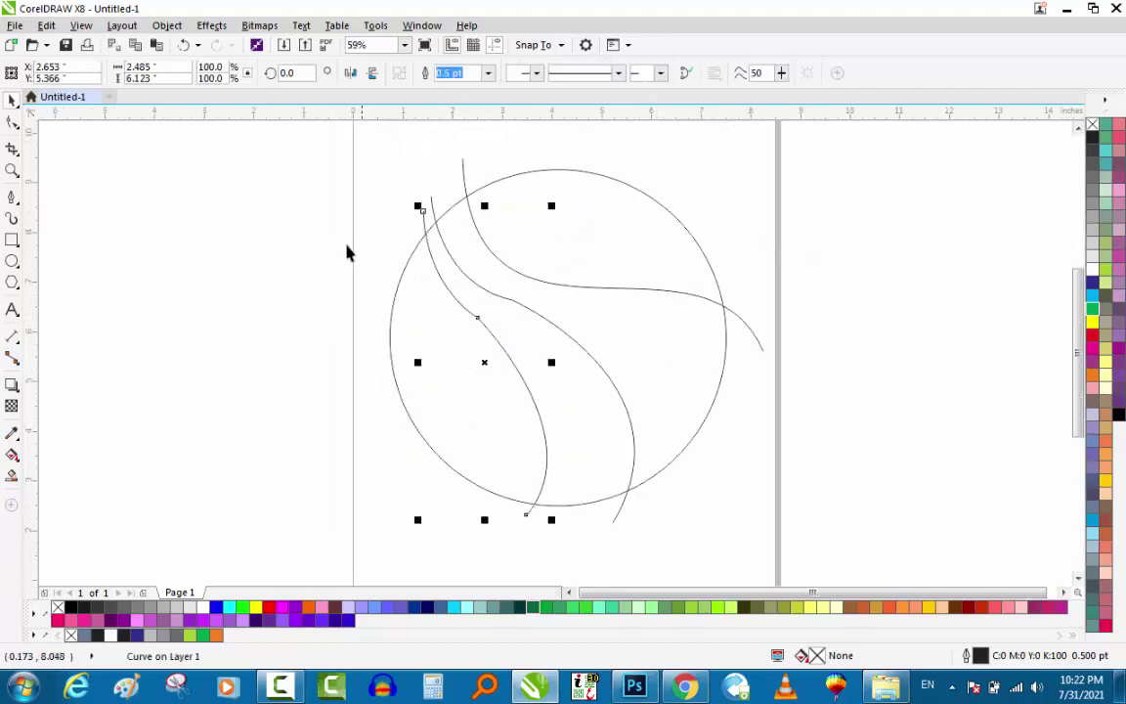
click(12, 121)
drag(548, 276, 421, 362)
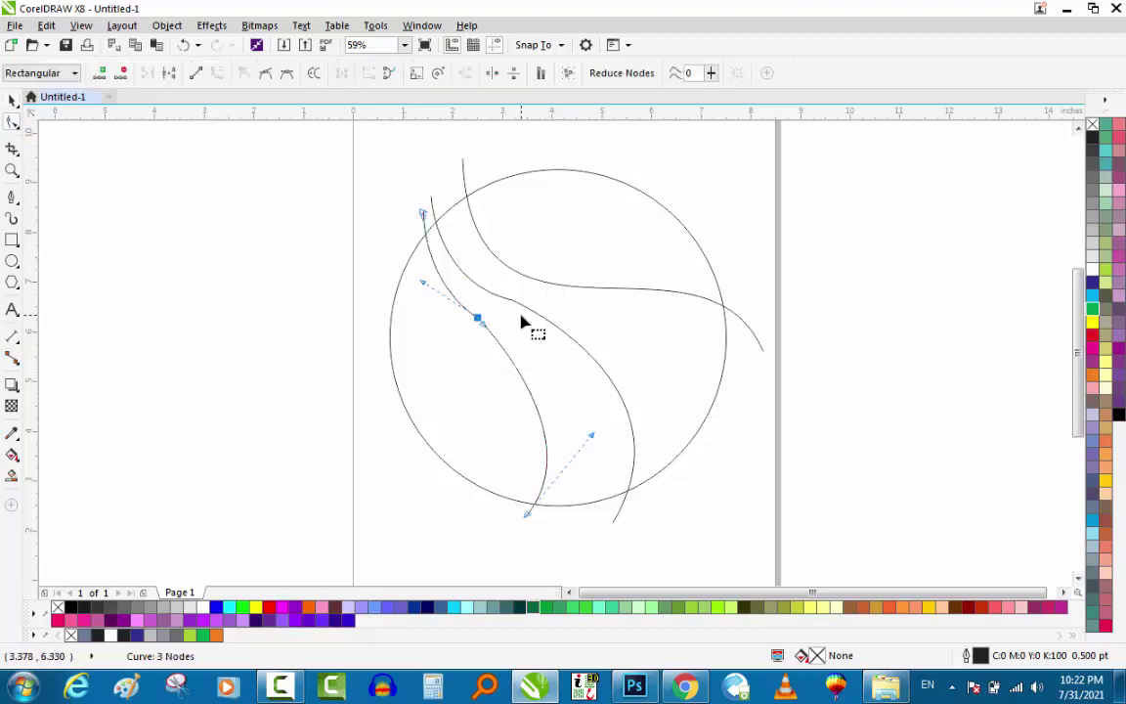
key(Delete)
Step: Remove the middle node of the right road curve and adjust its lower handle and end node into a smooth S-bend
click(617, 521)
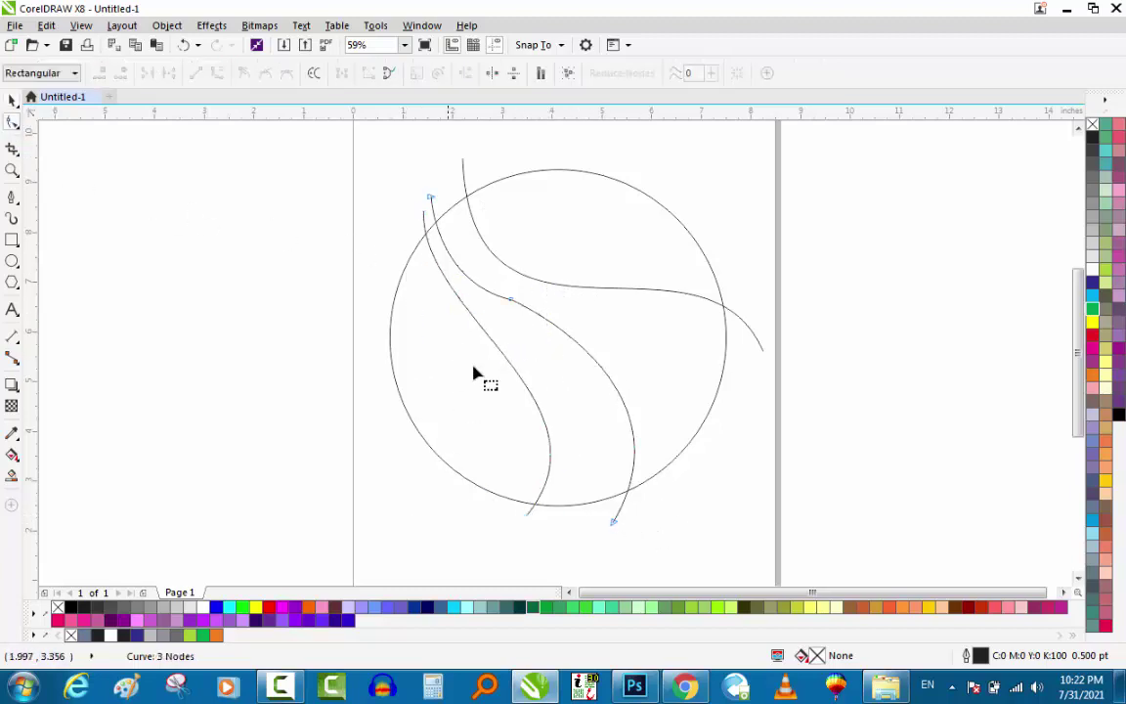
drag(576, 277, 473, 340)
key(Delete)
drag(463, 182, 391, 217)
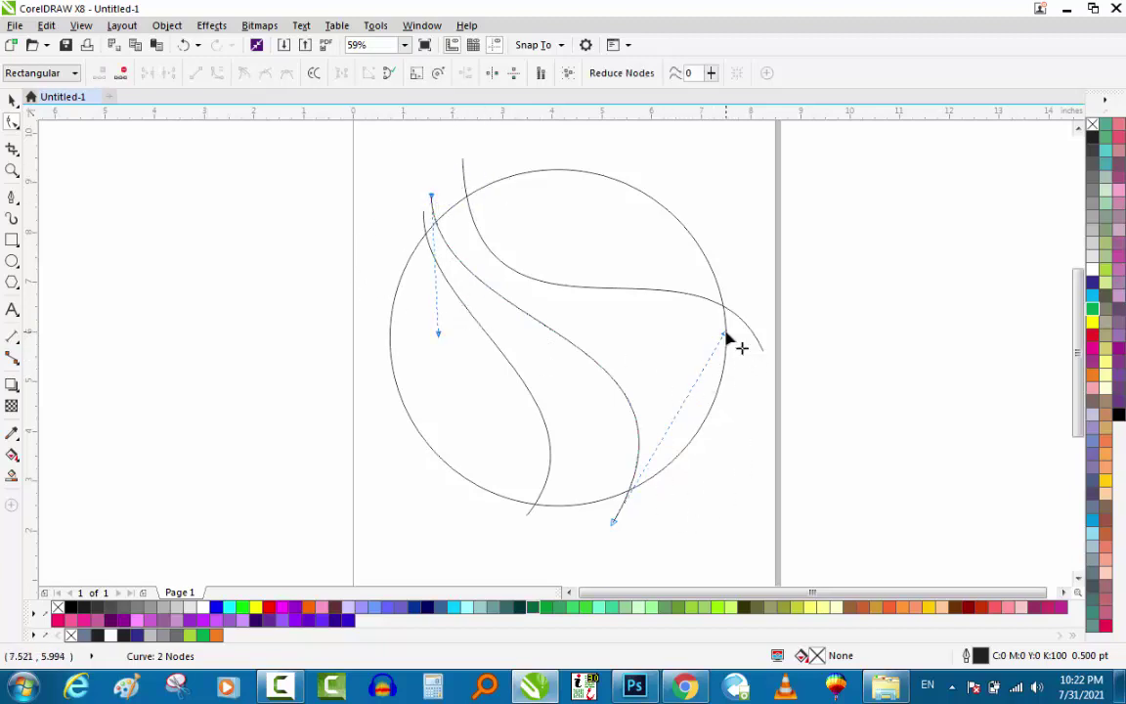
mouse_move(725, 335)
mouse_down()
mouse_move(711, 370)
mouse_move(713, 323)
mouse_up()
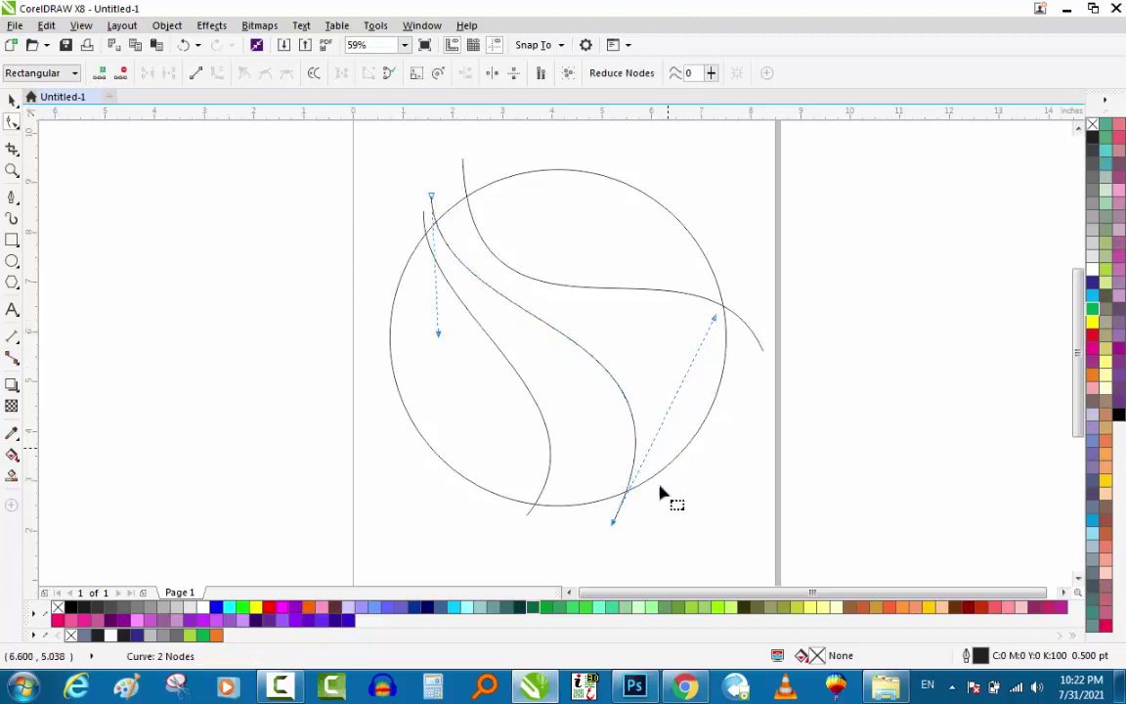
drag(614, 524, 616, 530)
Step: Shift the lower end nodes of both road curves to the left, keeping them just below the circle
drag(532, 509, 500, 521)
key(ctrl+z)
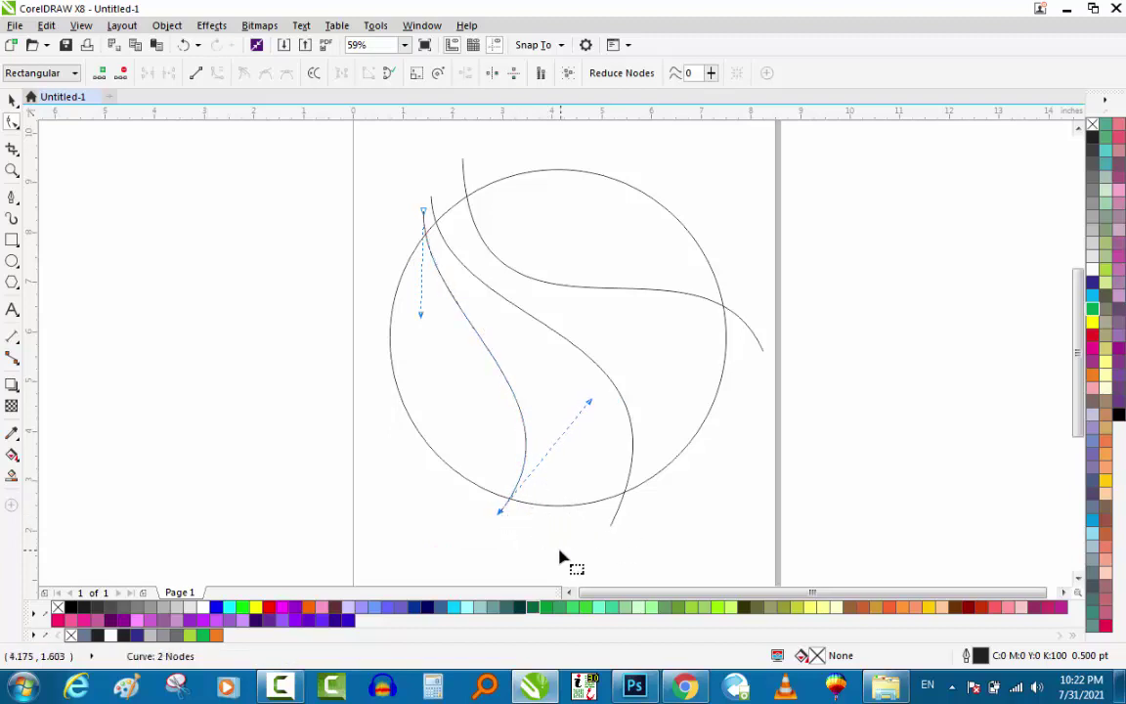
drag(613, 522, 598, 525)
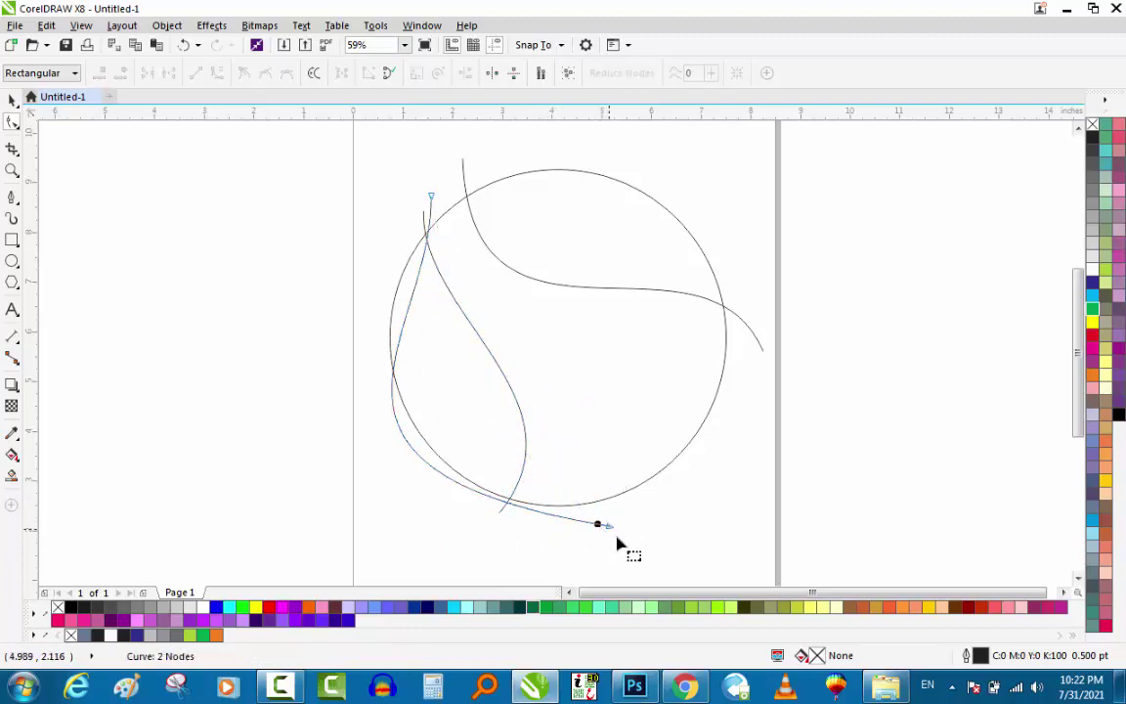
key(ctrl+z)
click(607, 530)
click(584, 531)
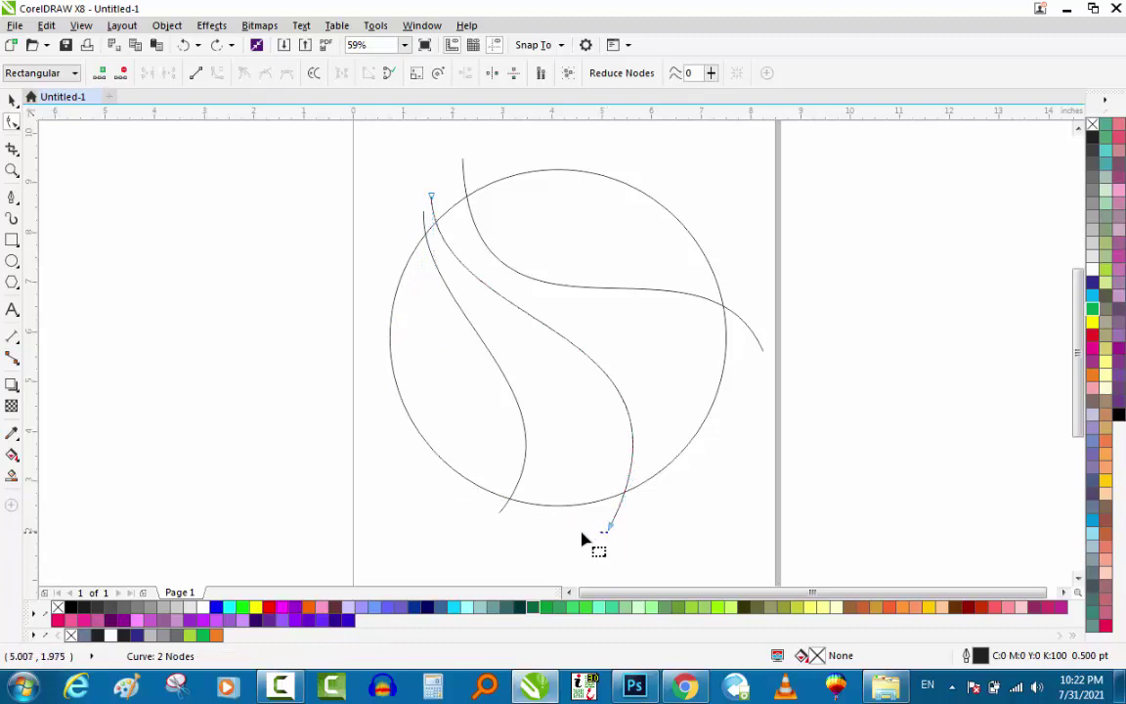
drag(610, 527, 588, 530)
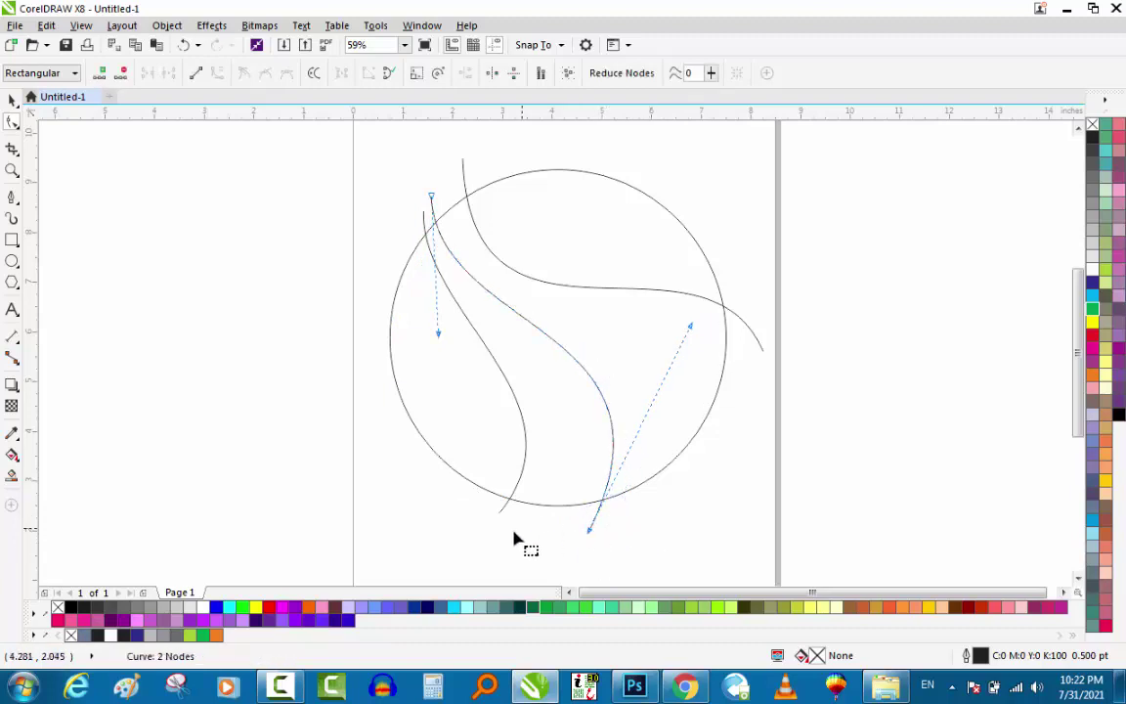
Step: Move the left road curve's lower end node further left and pull its handle outward for a stronger lower bend
click(512, 496)
drag(468, 548, 485, 523)
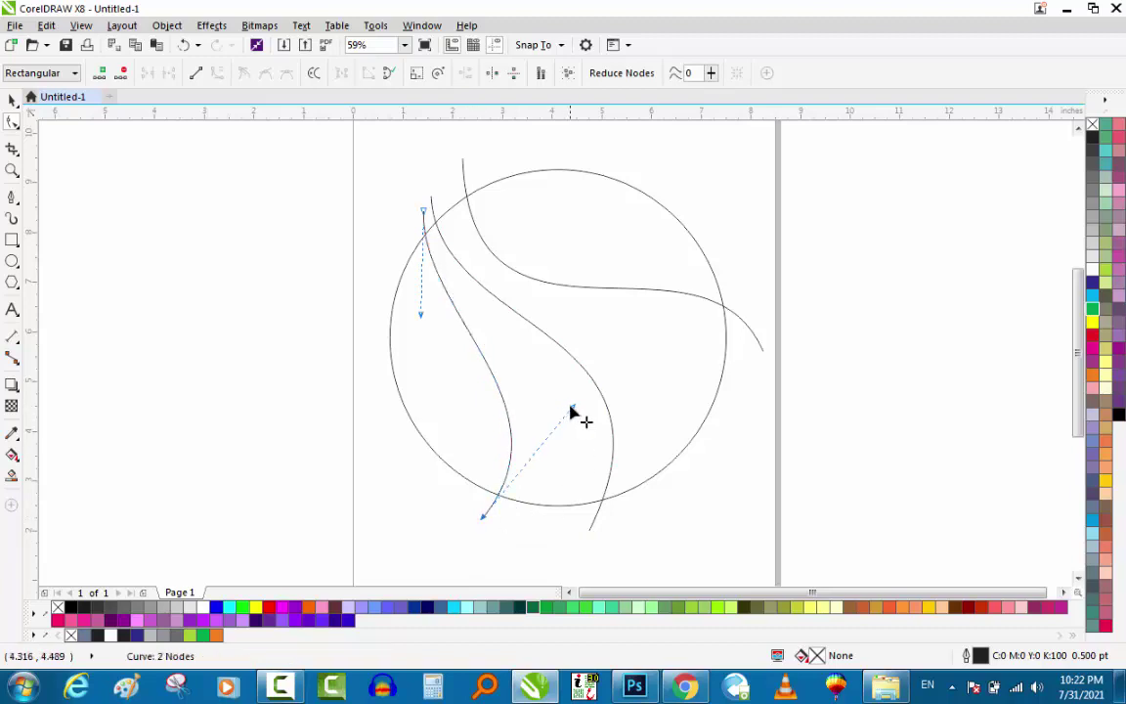
drag(581, 404, 620, 451)
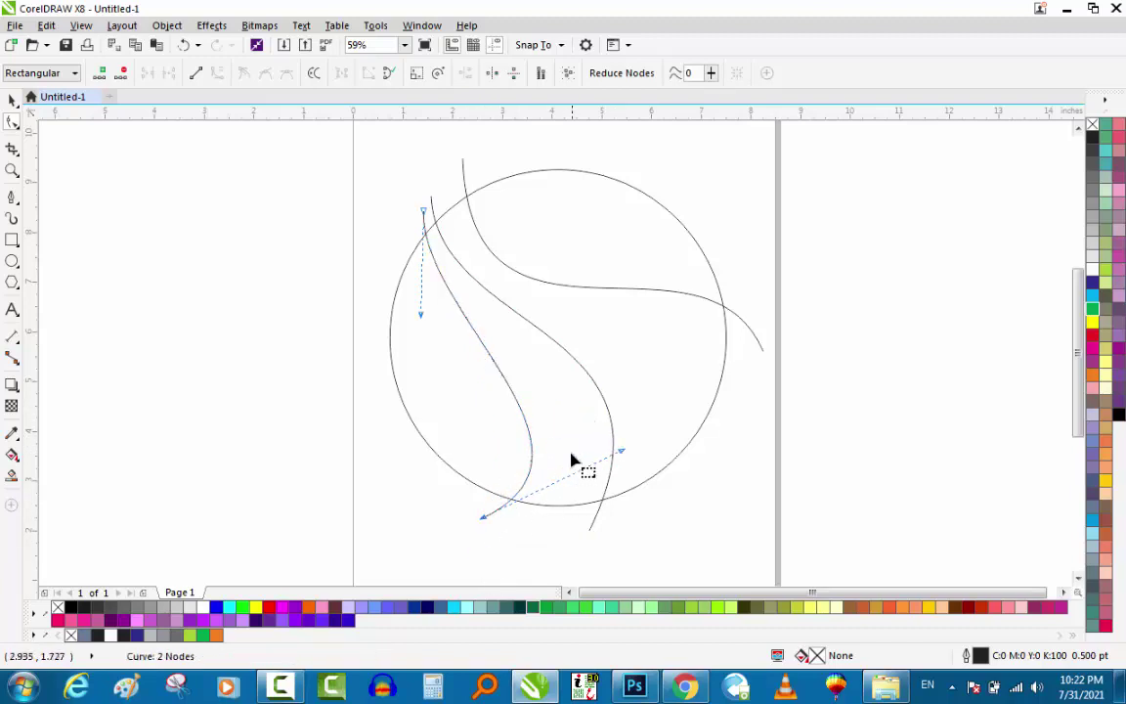
key(space)
click(271, 403)
Step: Duplicate the right road curve about 0.18 inches to its left
key(F2)
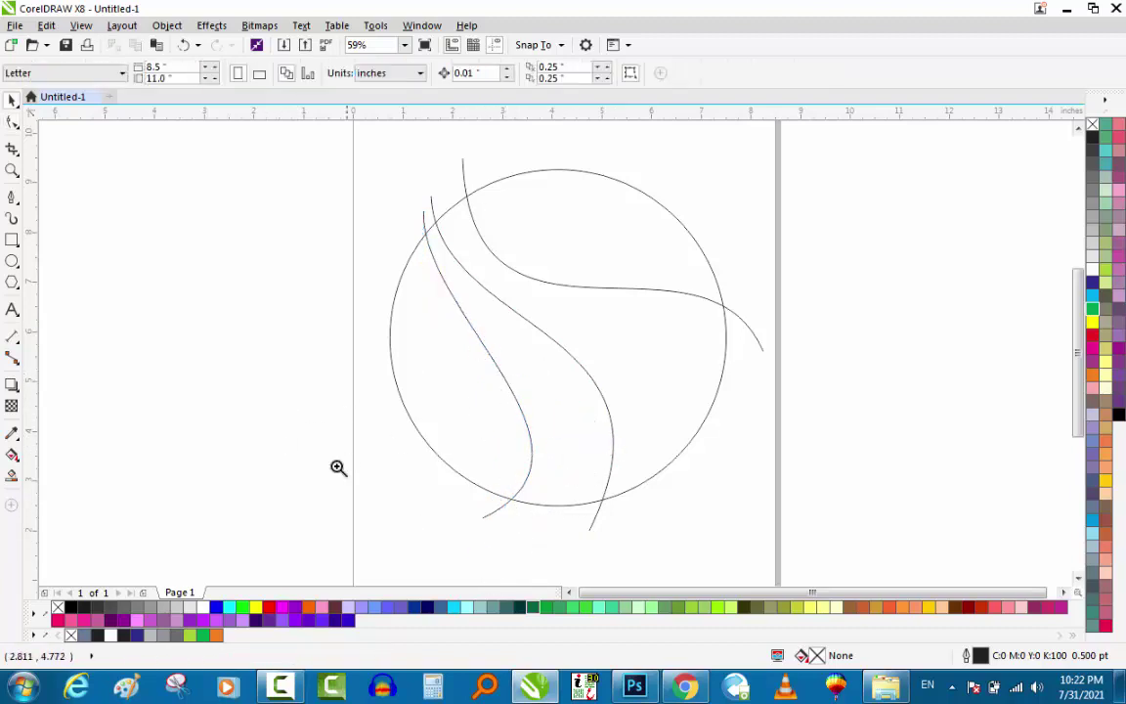
drag(324, 510, 703, 165)
right_click(509, 309)
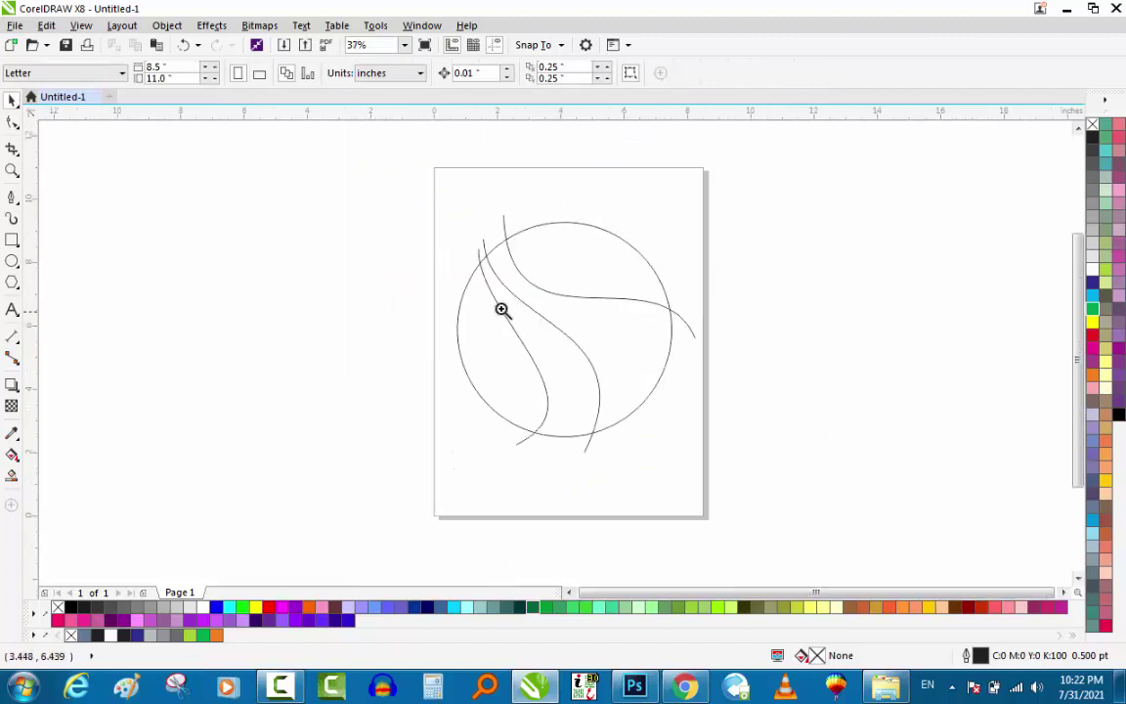
drag(373, 210, 638, 518)
click(679, 481)
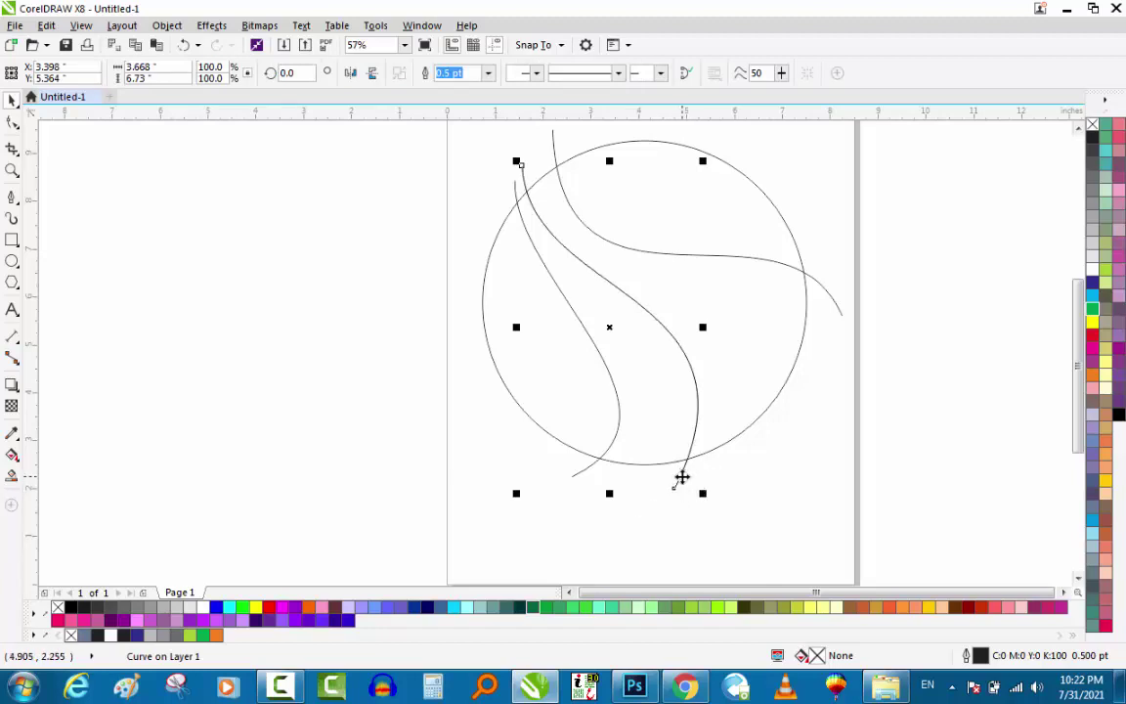
drag(681, 476, 673, 477)
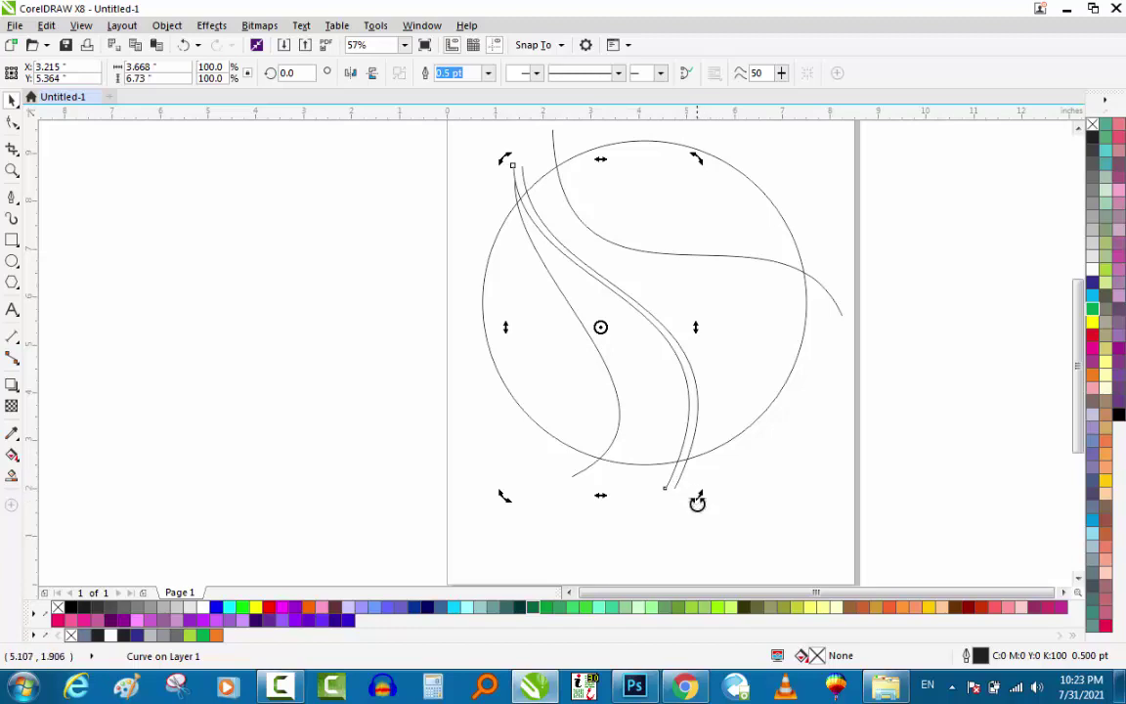
Step: Skew the copied curve along the road's middle, stretch it to about 7.0 inches tall, and set it aside left of the page
drag(604, 496, 549, 493)
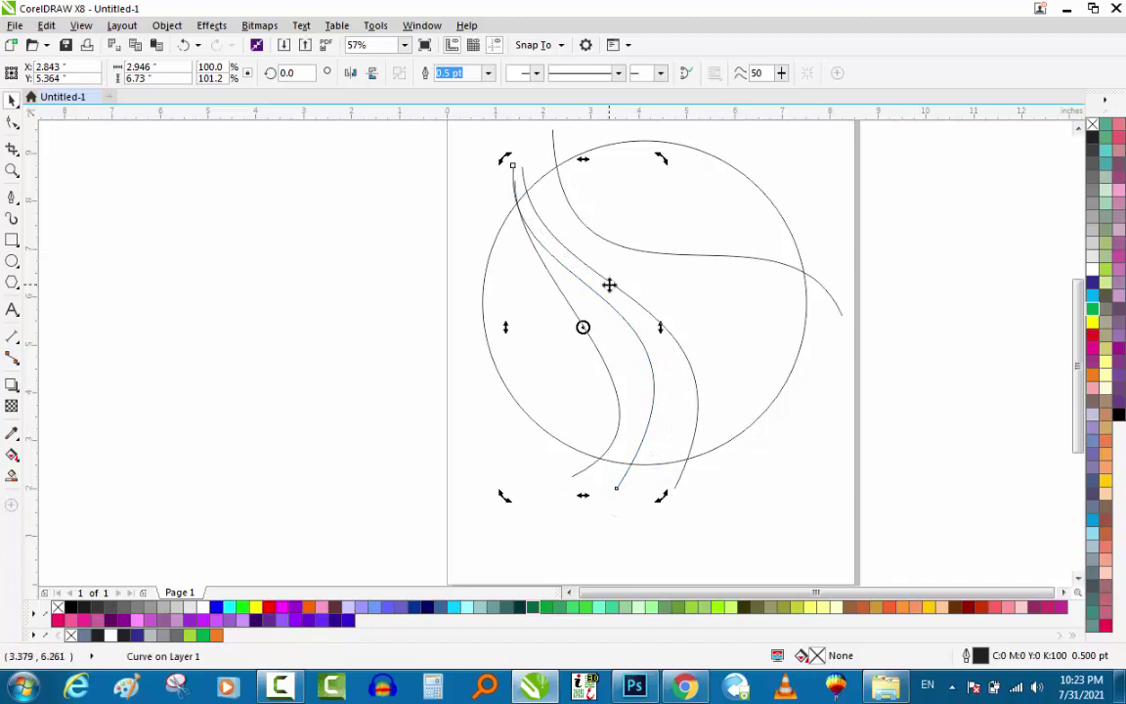
drag(583, 159, 590, 159)
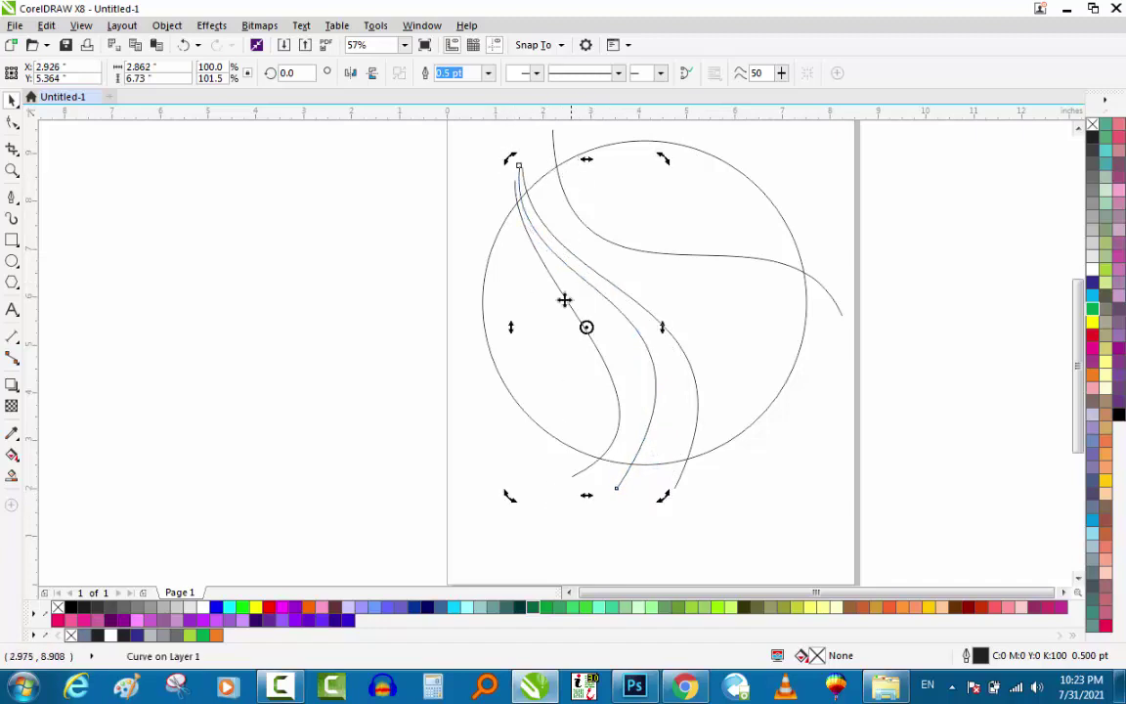
click(623, 478)
drag(584, 494, 588, 507)
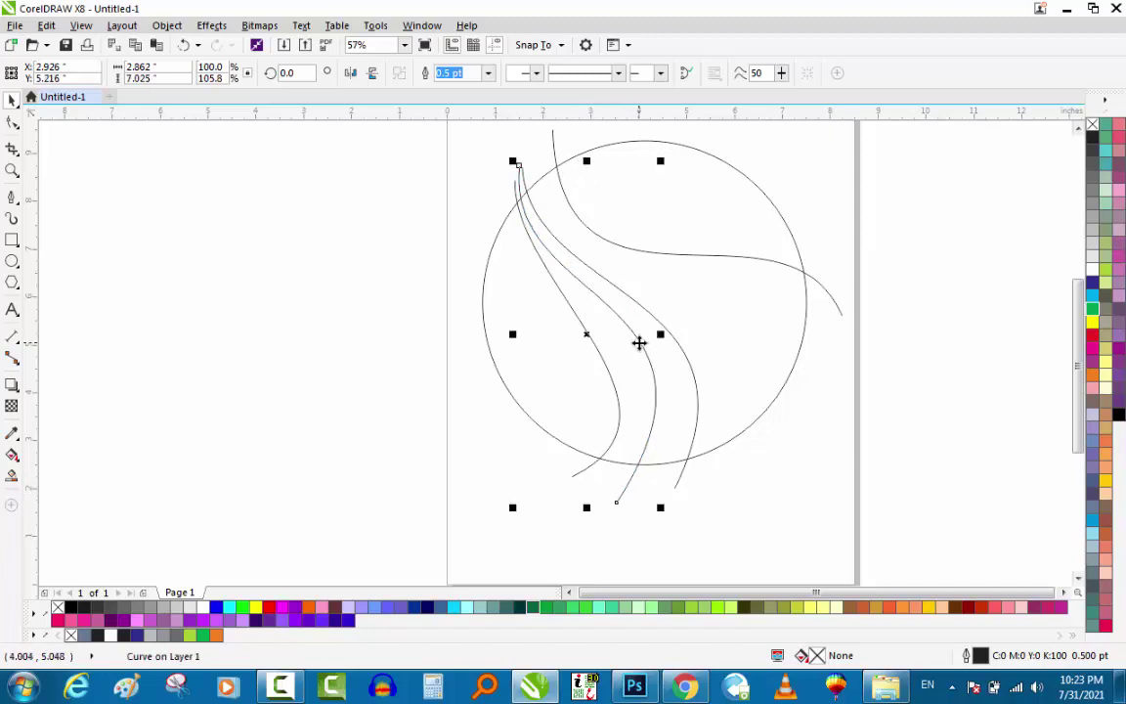
drag(638, 342, 397, 343)
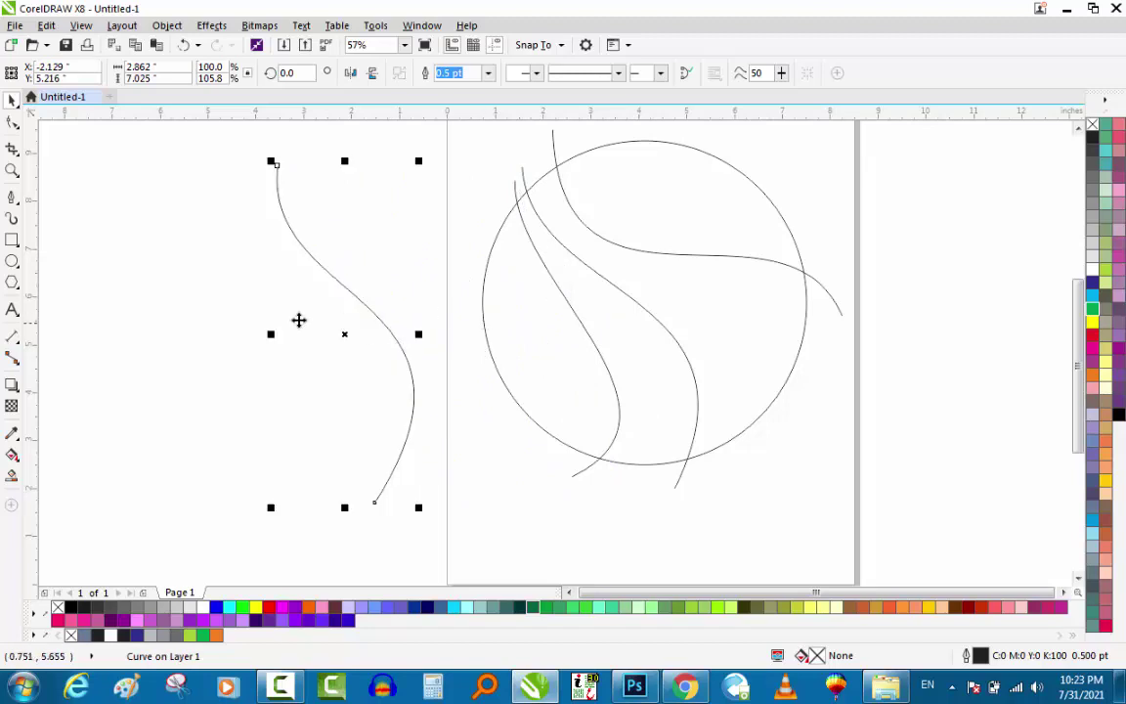
Step: Smart Fill the left ground, the road and the right ground inside the circle with slate blue as separate shapes
click(12, 476)
click(533, 363)
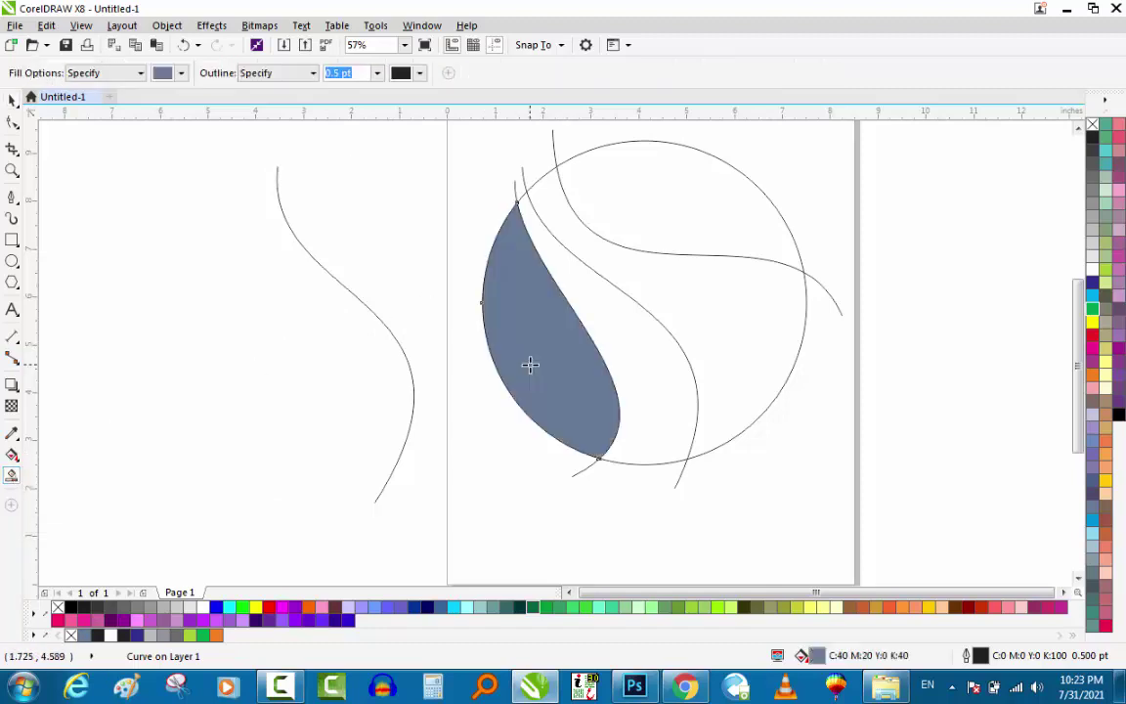
click(616, 339)
click(712, 330)
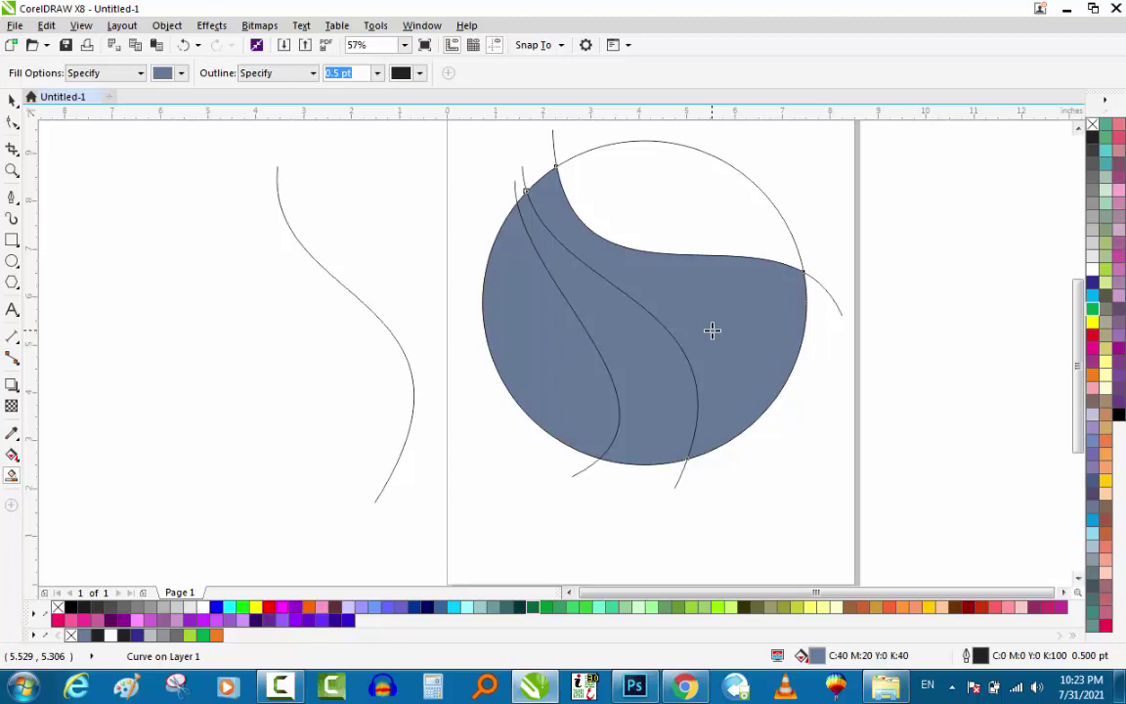
Step: Delete the three original dividing curves that extend beyond the circle
click(12, 100)
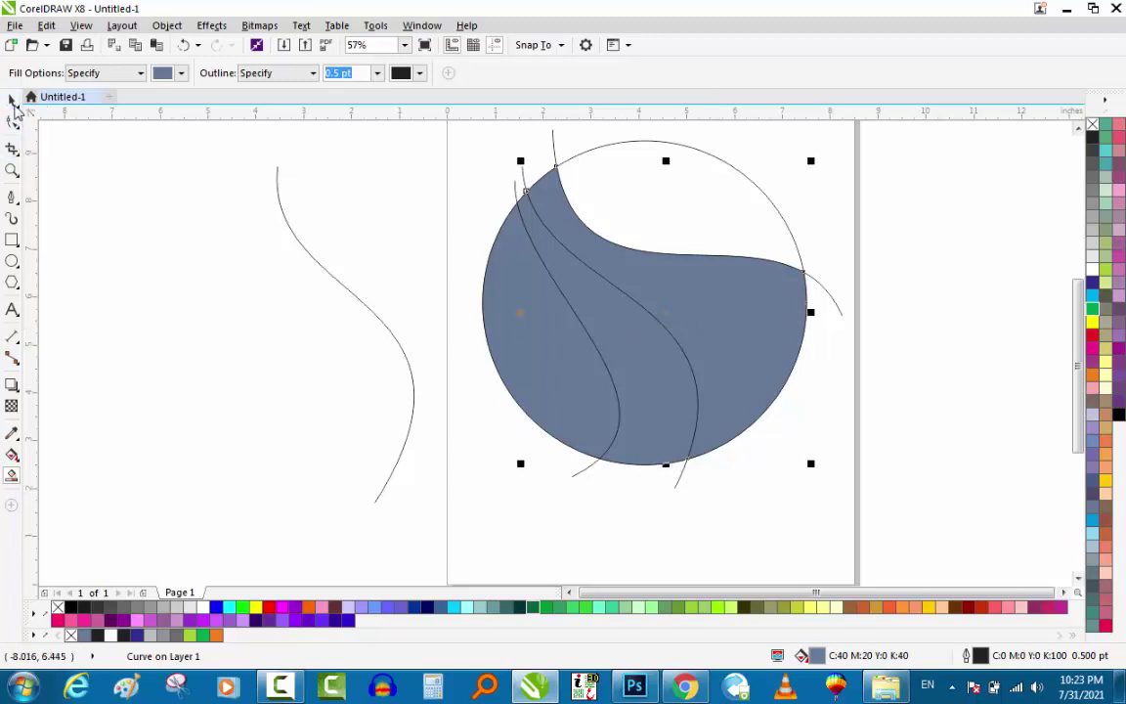
click(841, 317)
key(Delete)
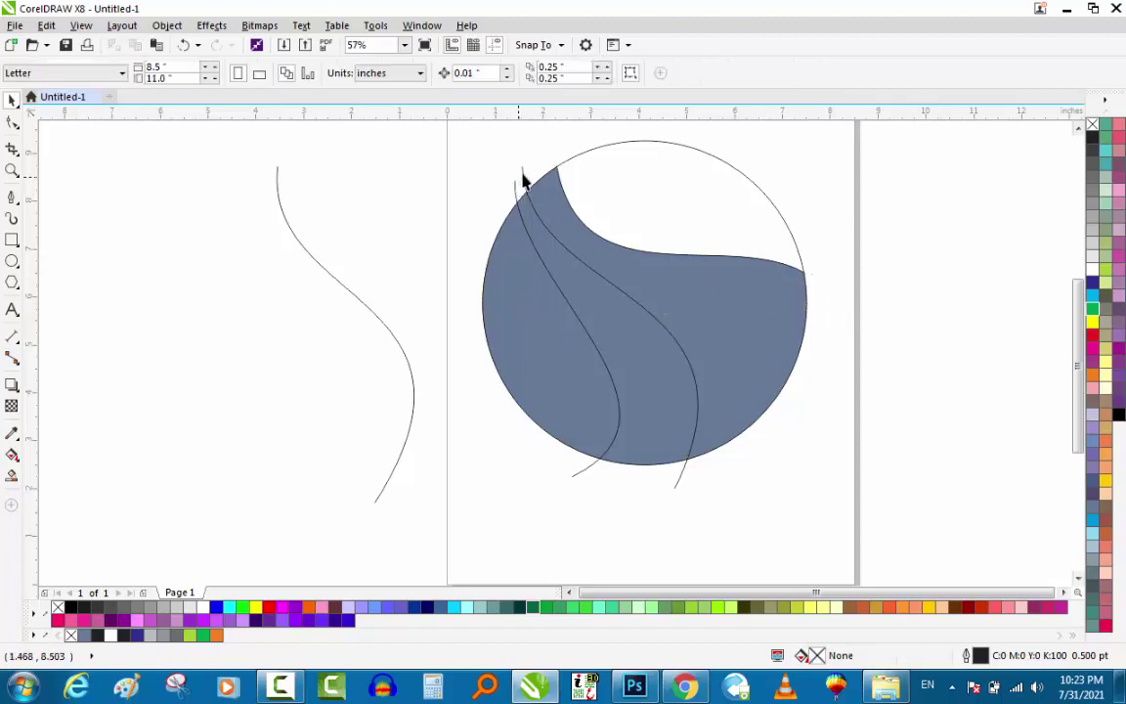
click(523, 176)
key(Delete)
click(515, 182)
key(Delete)
Step: Fill the ground shapes on both sides of the road with lime green
click(785, 306)
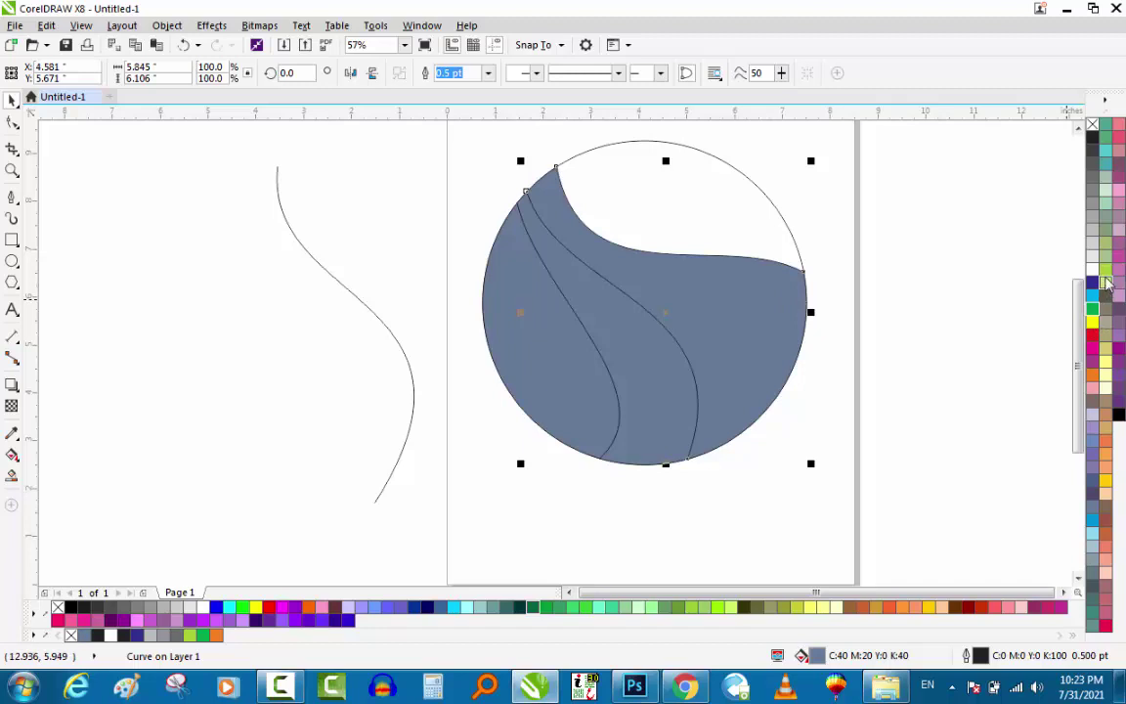
click(1106, 277)
click(576, 326)
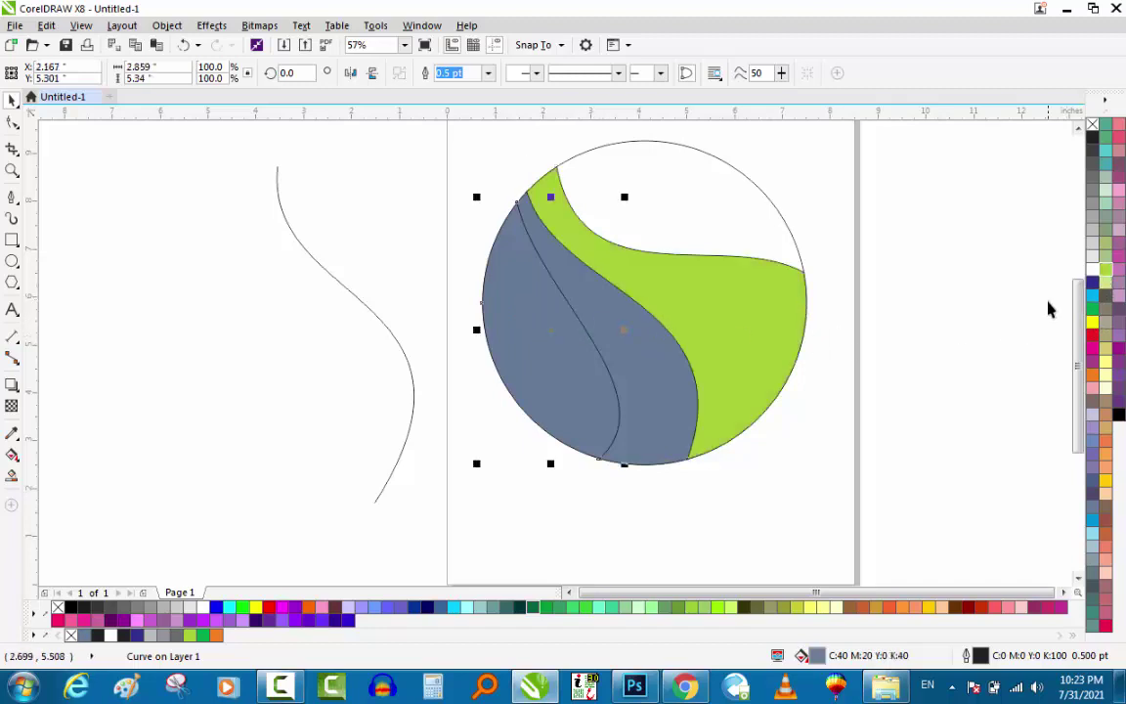
click(1106, 277)
key(Escape)
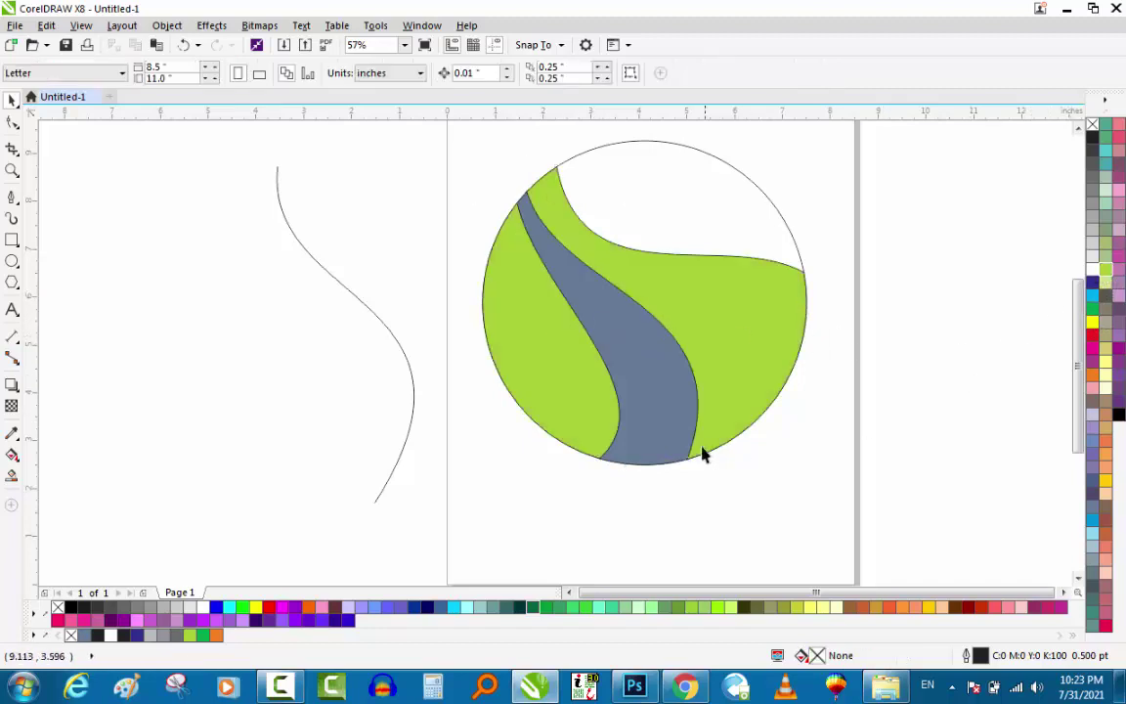
Step: Try several greys on the road shape and fill it with dark grey
click(619, 336)
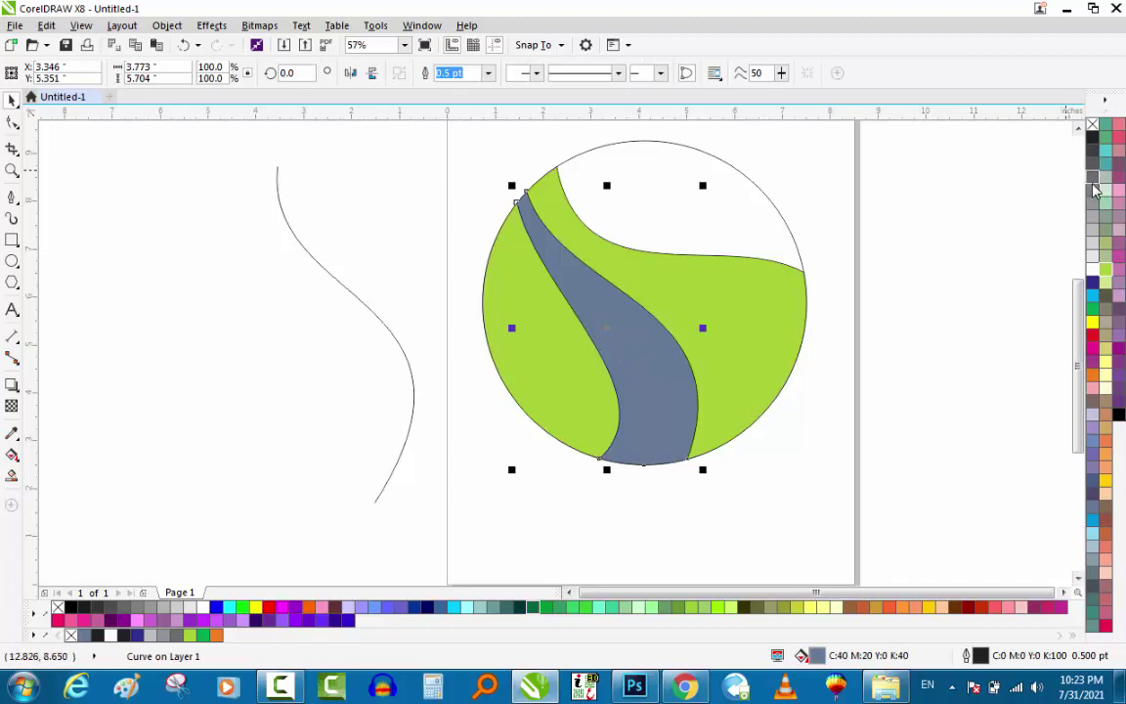
click(1092, 178)
click(1092, 163)
click(1093, 190)
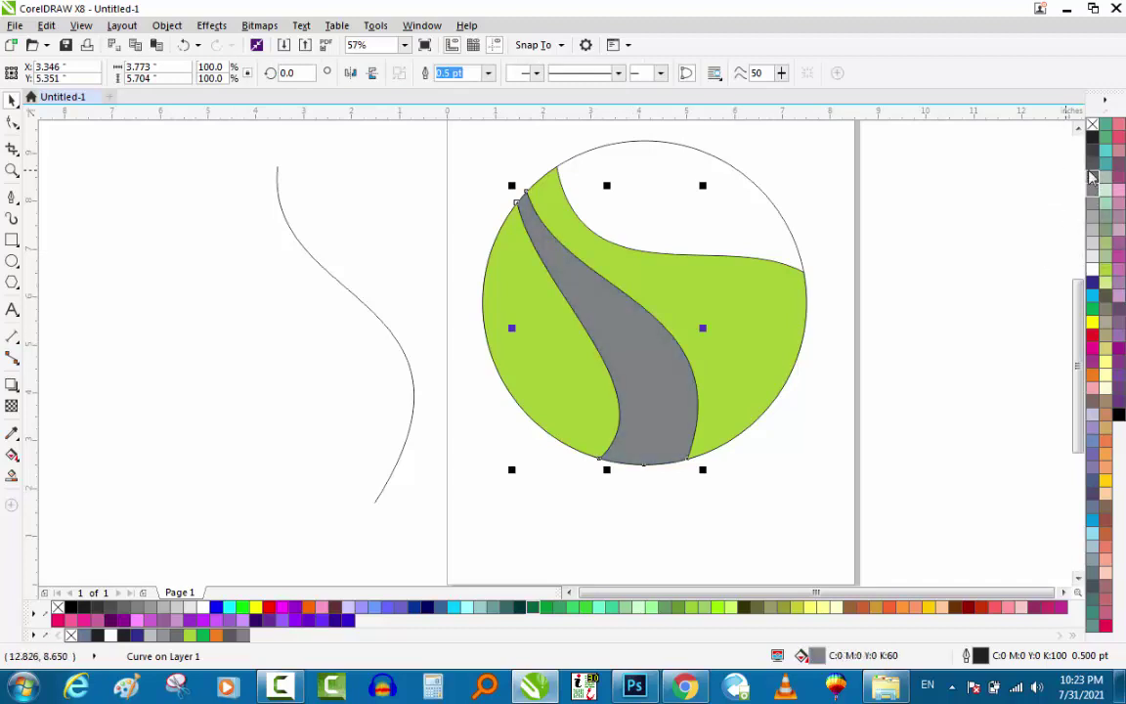
click(1092, 149)
key(Escape)
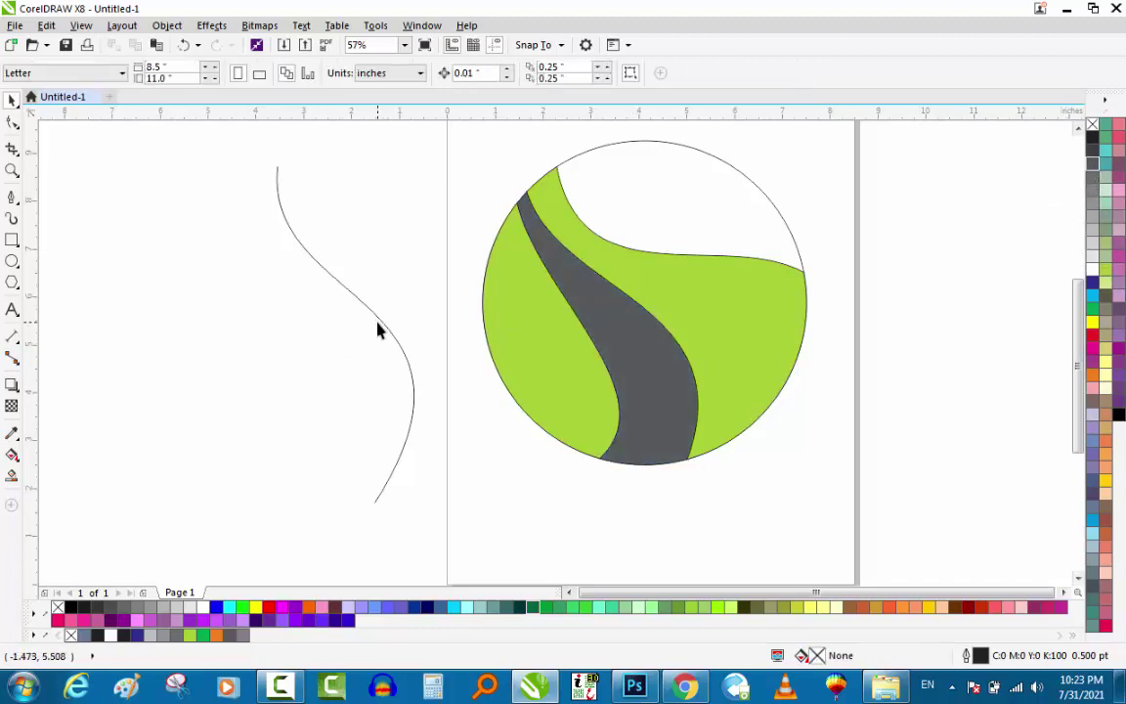
Step: Move the spare curve onto the road's centre and extend its lower end further below the circle, making it about 7.4 inches tall
drag(386, 337, 630, 359)
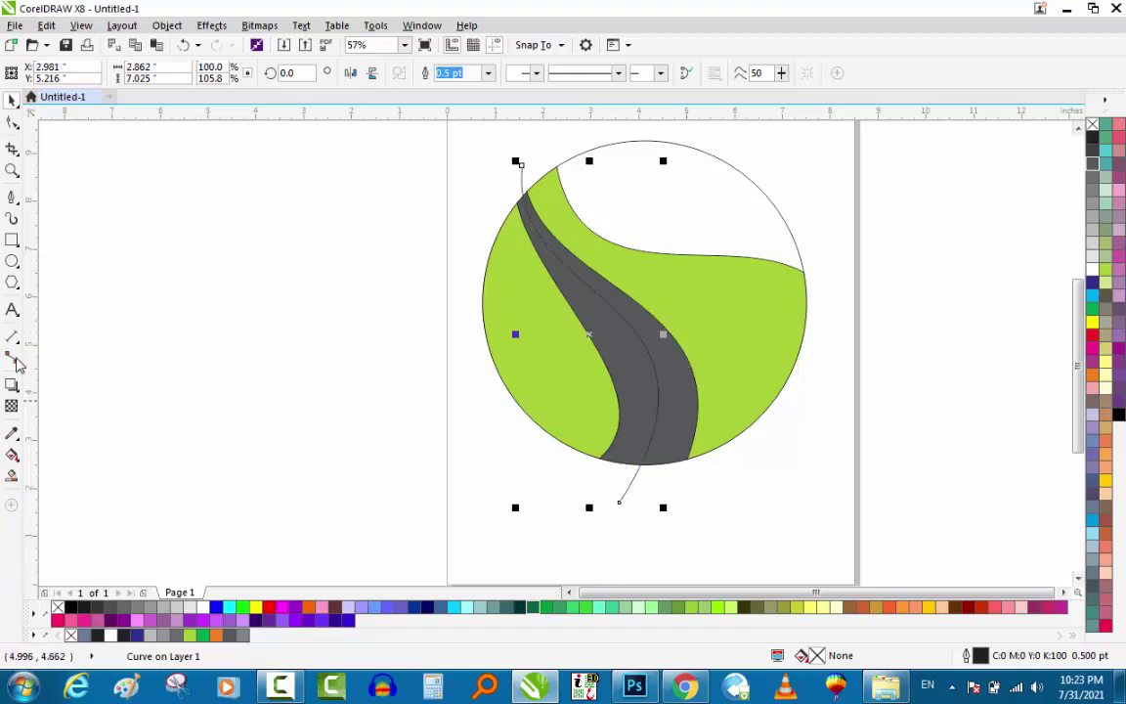
click(11, 121)
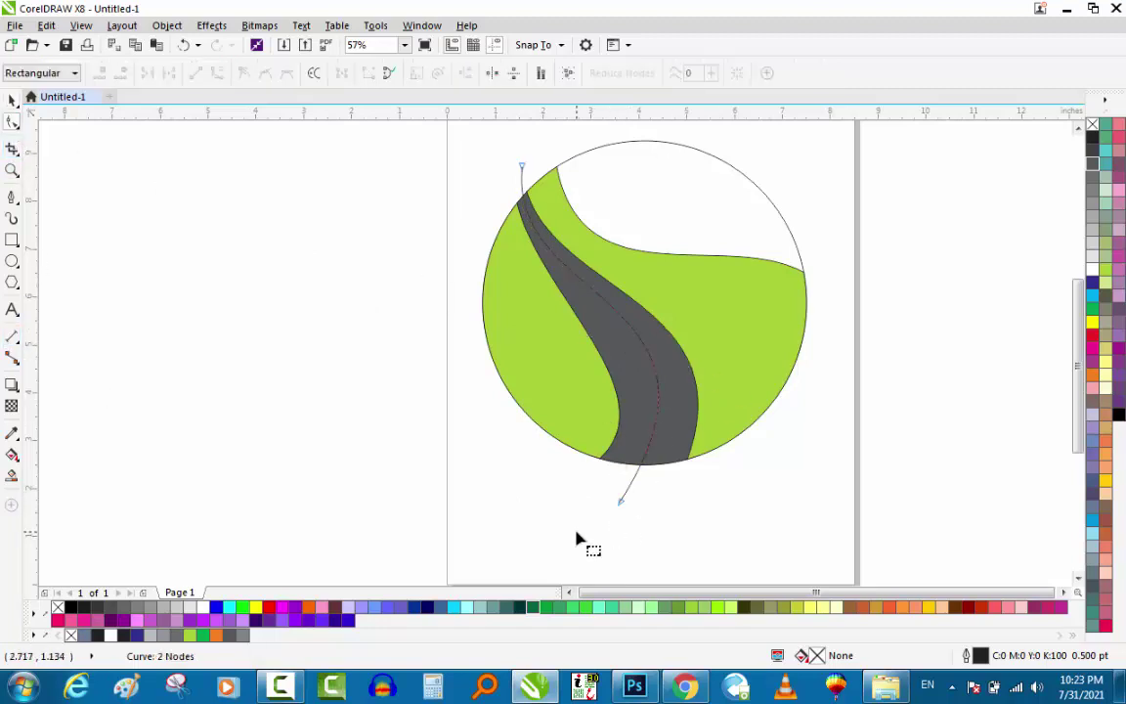
drag(575, 534, 676, 473)
mouse_move(621, 502)
mouse_down()
mouse_move(621, 525)
mouse_move(612, 522)
mouse_up()
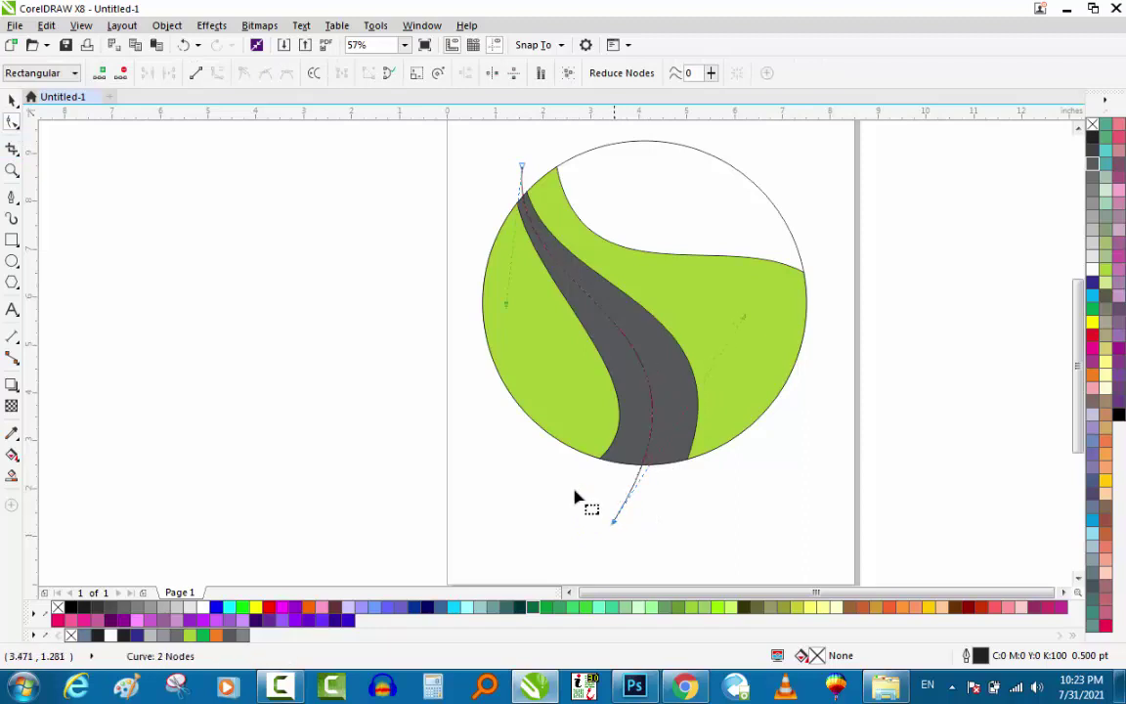
key(space)
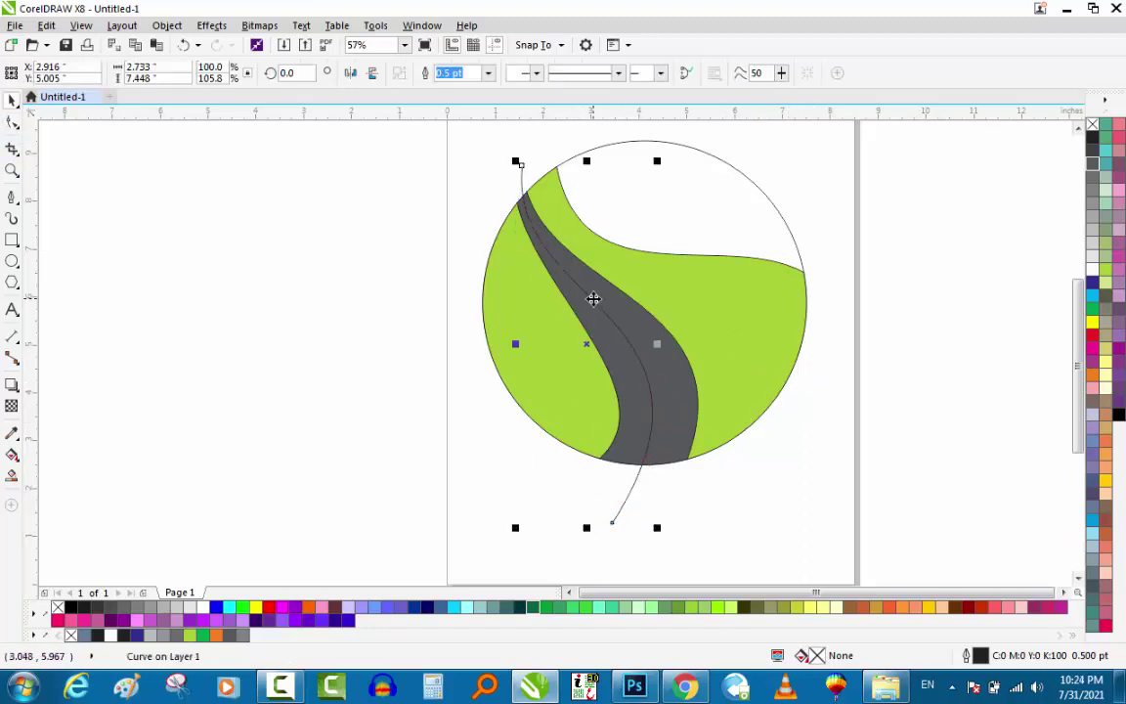
Step: Set the outline width of the road's centre curve to 3 pt
scroll(586, 301, up, 5)
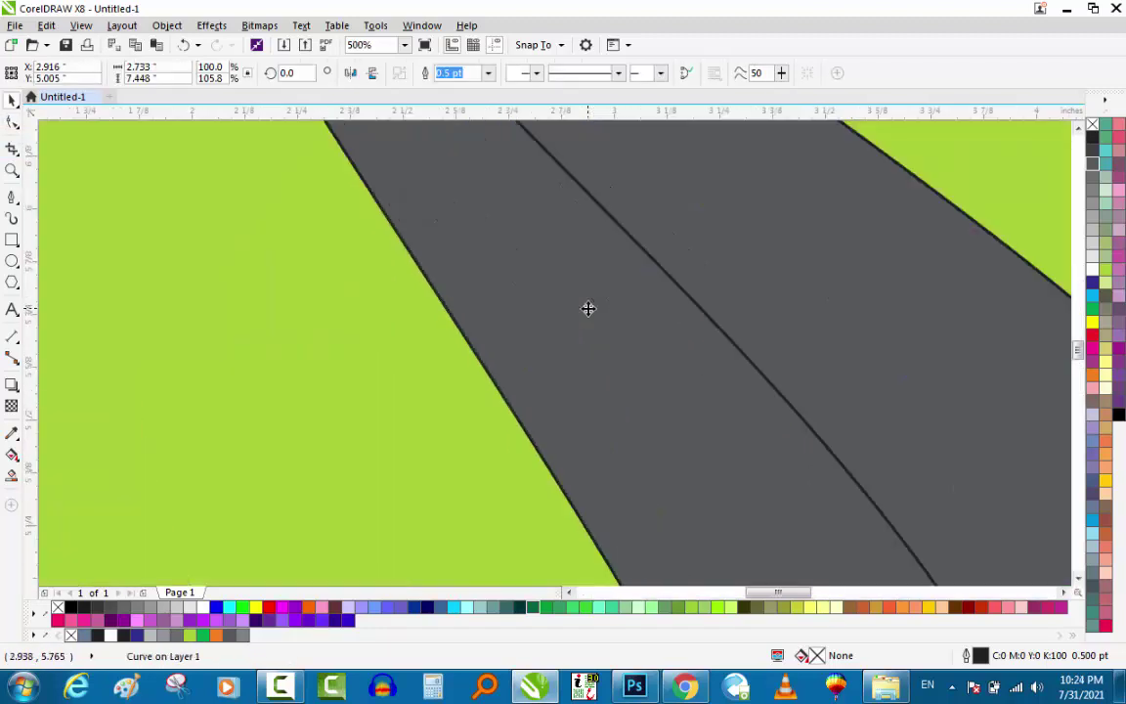
scroll(691, 312, down, 4)
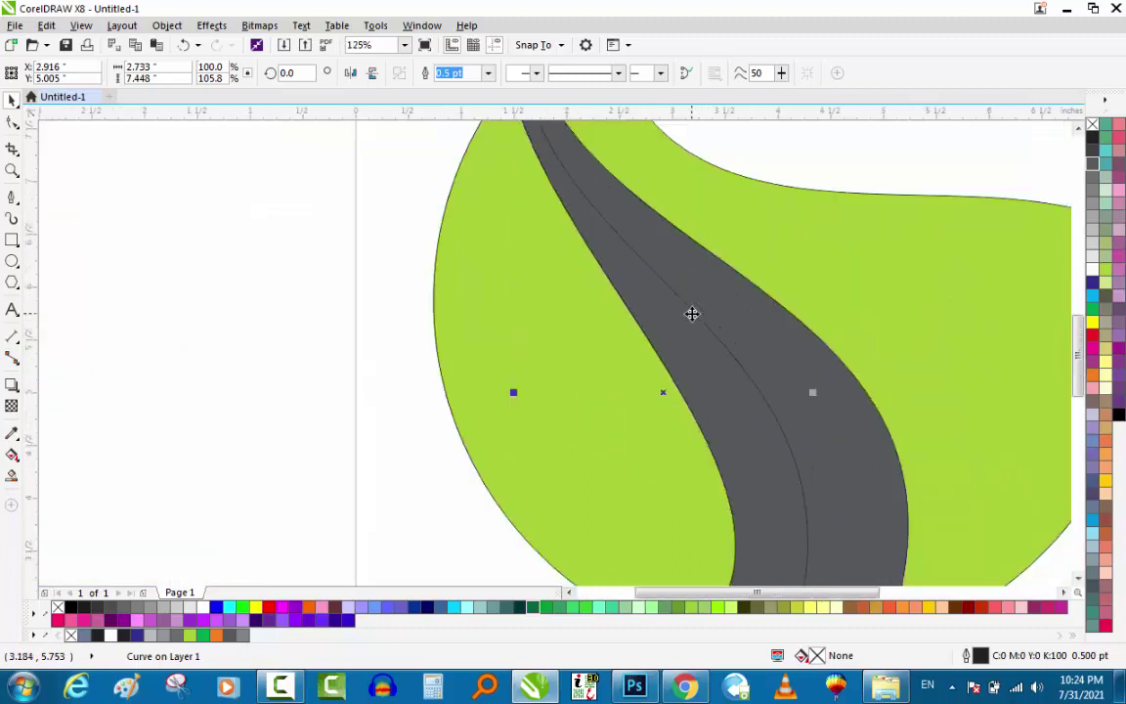
key(F12)
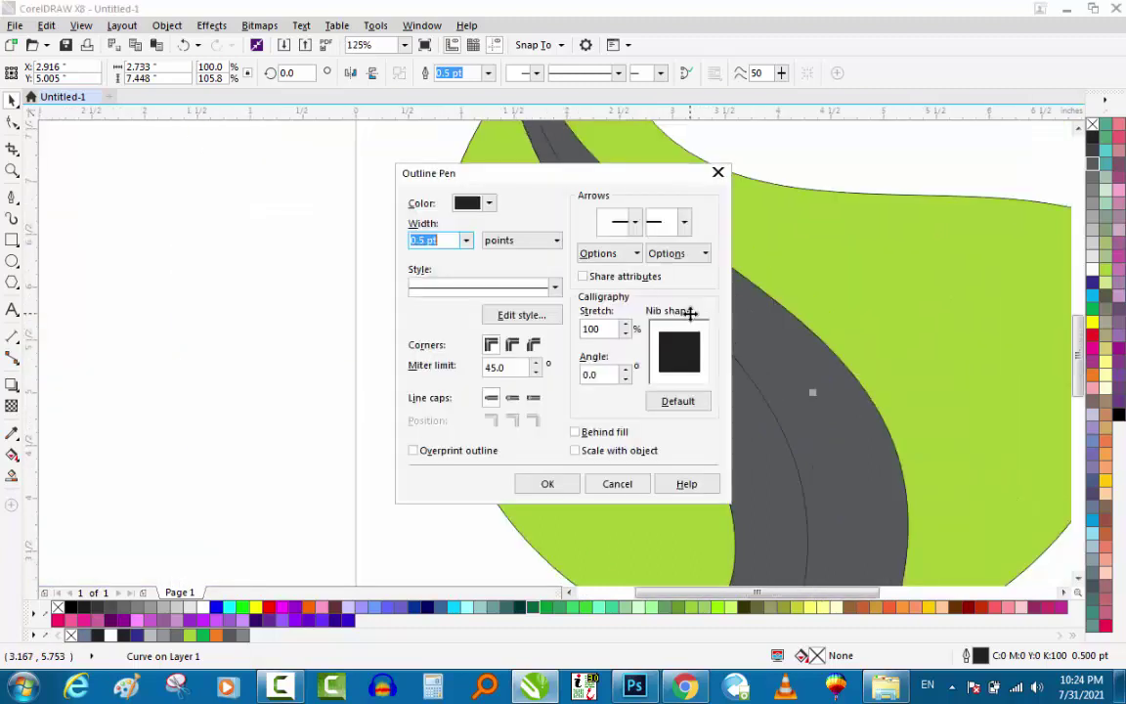
click(467, 241)
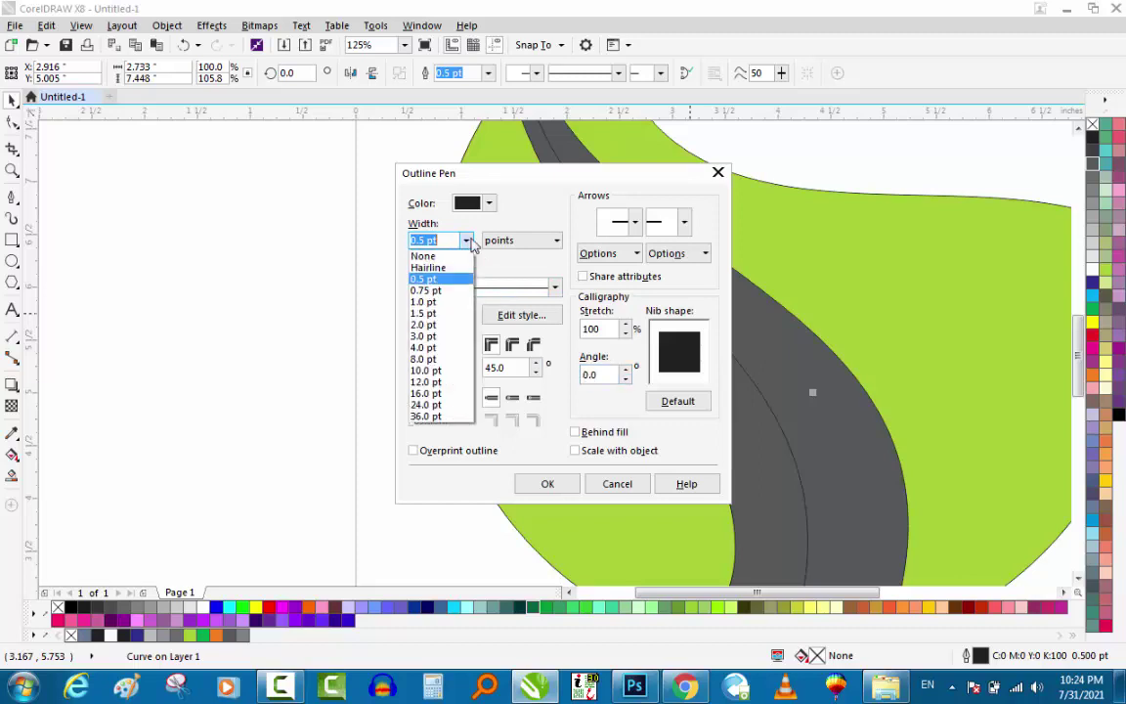
click(436, 338)
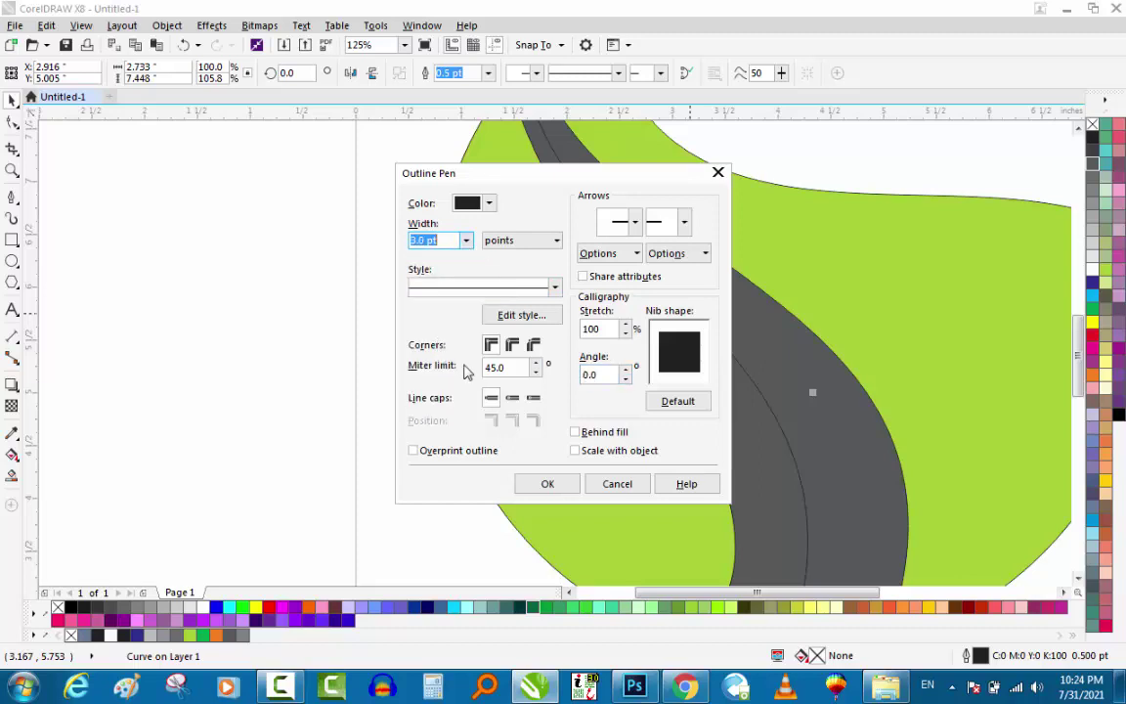
click(547, 486)
Step: Give the road's centre curve a short-dashed line style and colour its outline white
scroll(734, 377, up, 2)
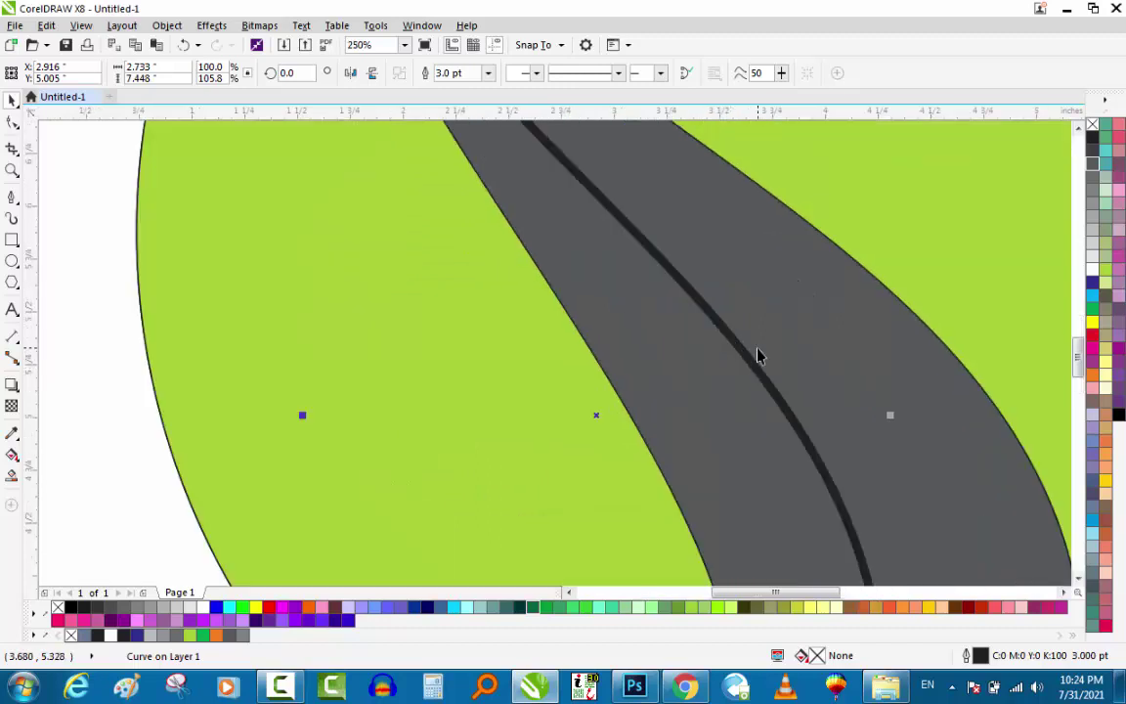
click(618, 75)
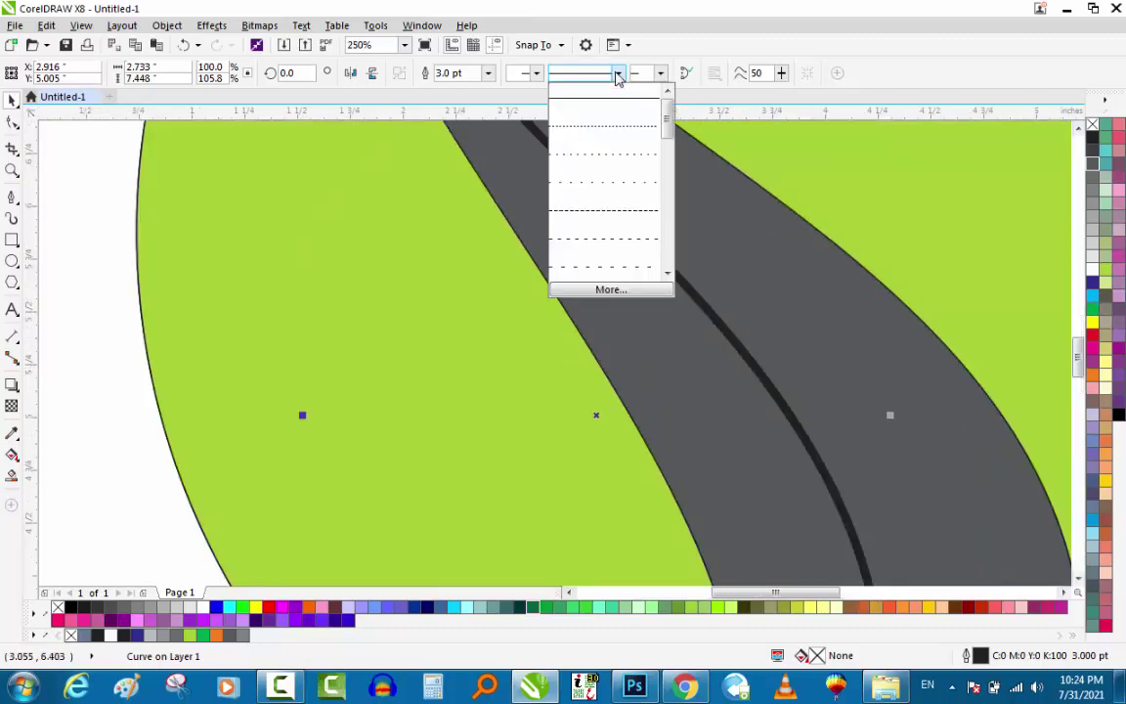
click(594, 217)
scroll(588, 252, down, 2)
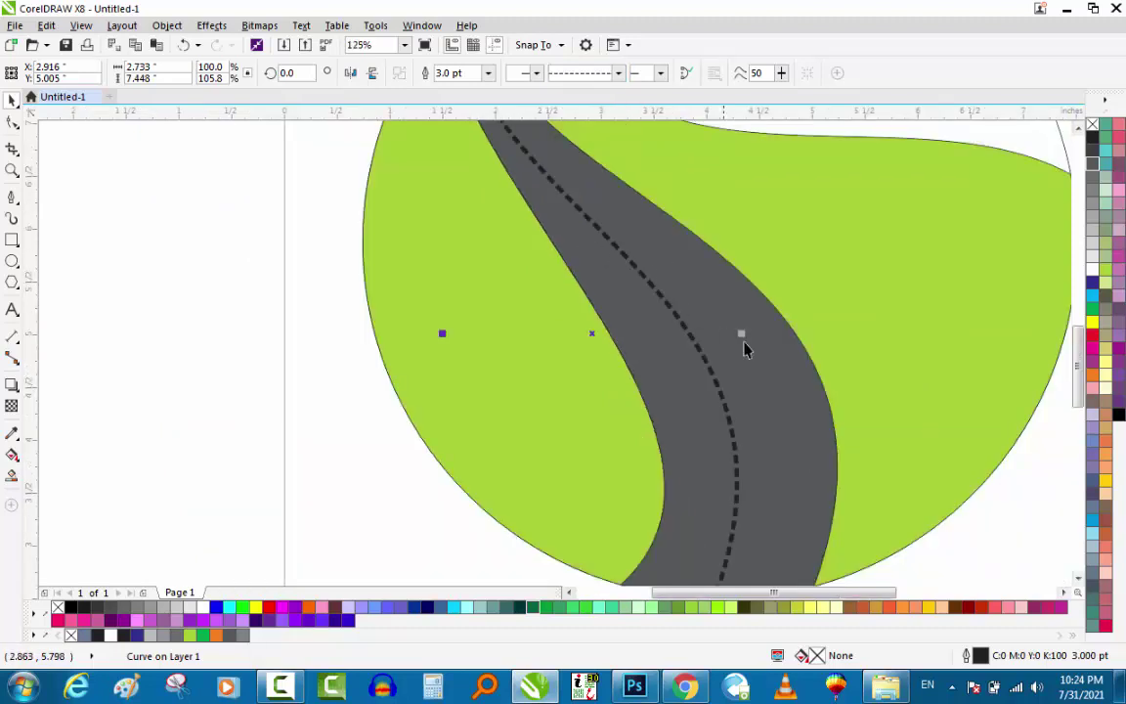
right_click(1093, 270)
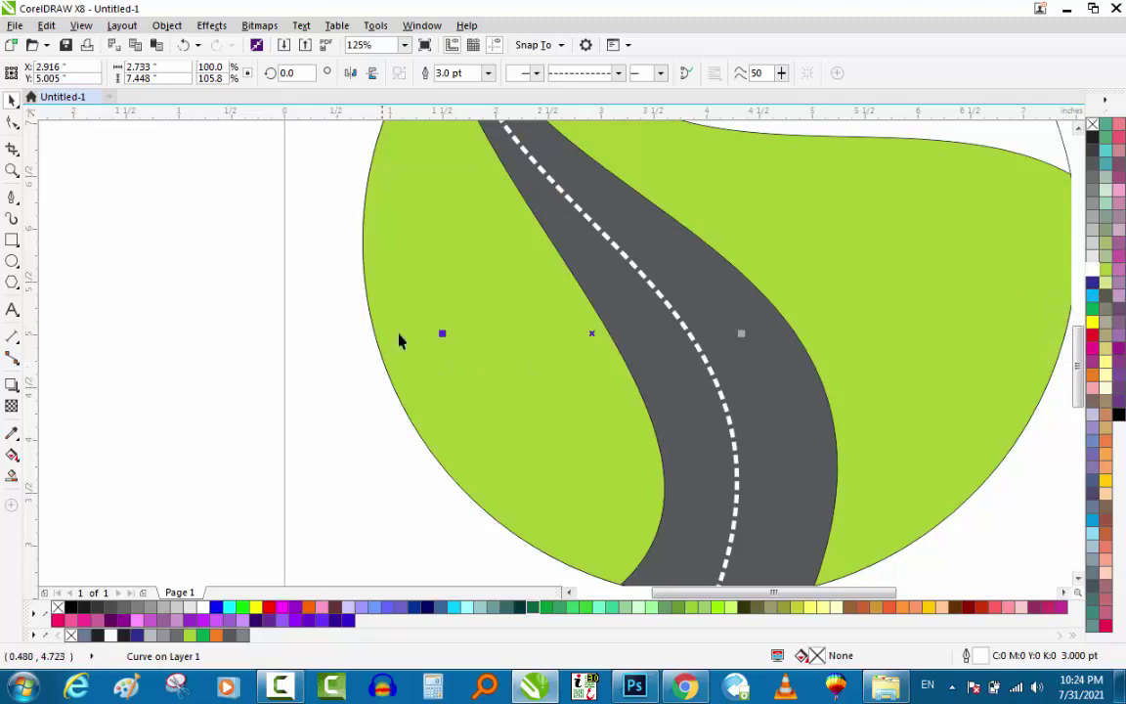
Step: Give the dark grey road shape a solid white outline 2 pt wide
scroll(399, 339, down, 3)
key(F2)
drag(326, 229, 529, 352)
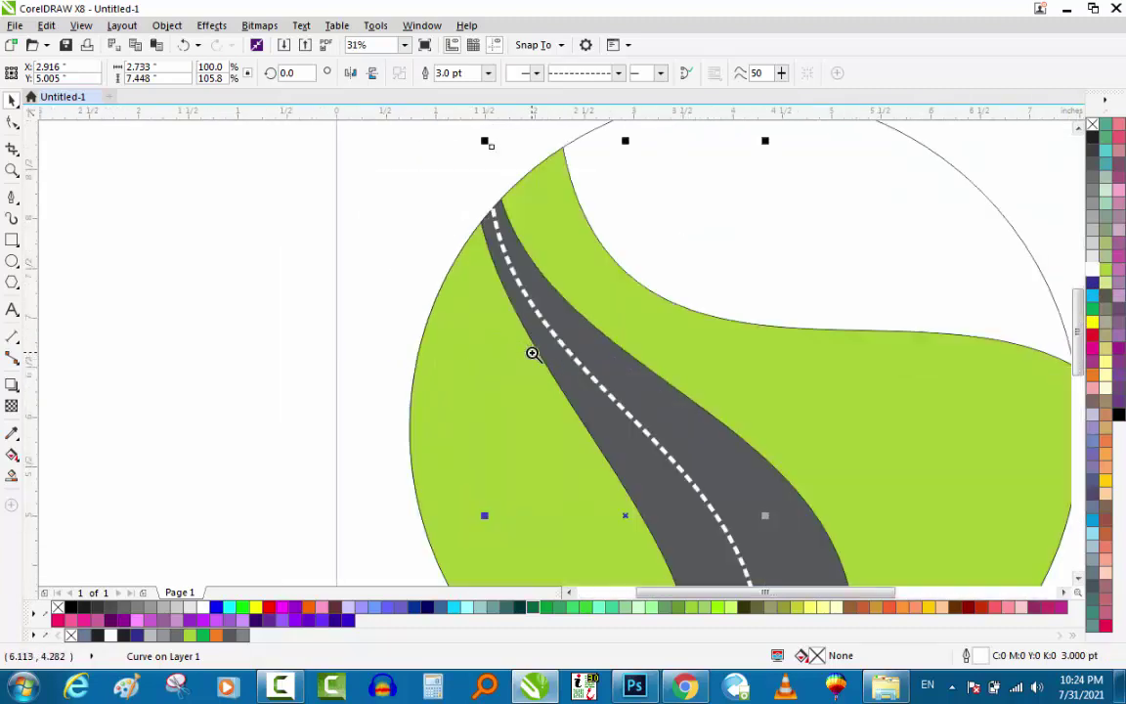
click(614, 355)
drag(622, 372, 649, 355)
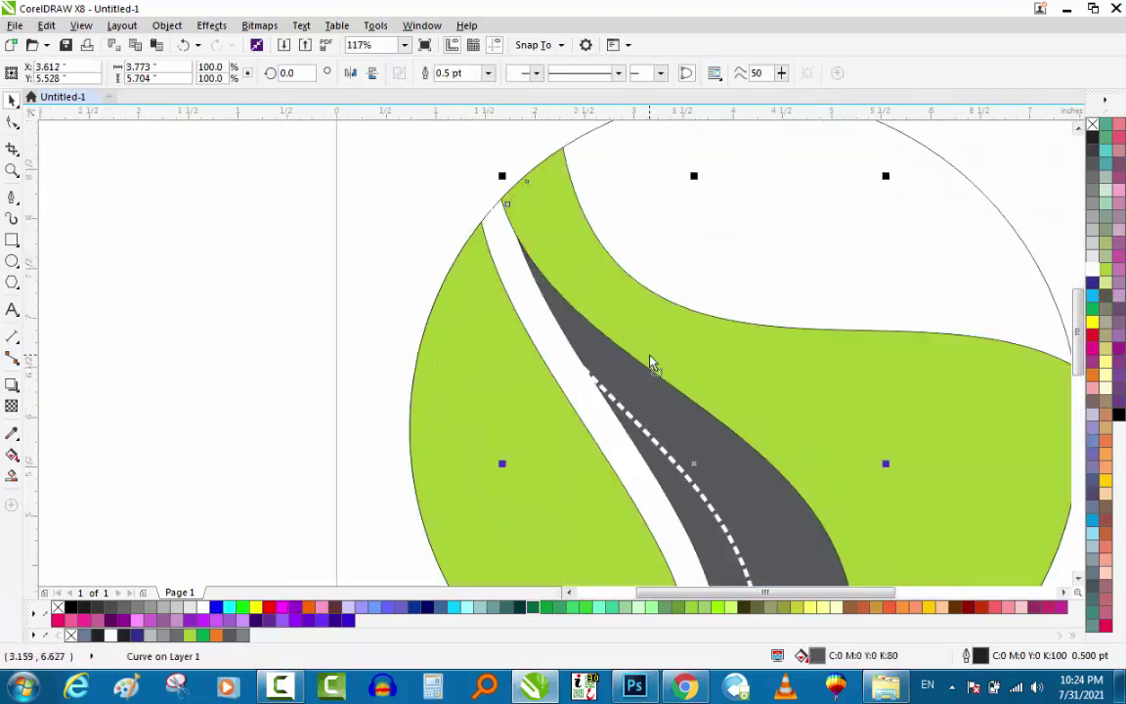
key(ctrl+z)
key(F12)
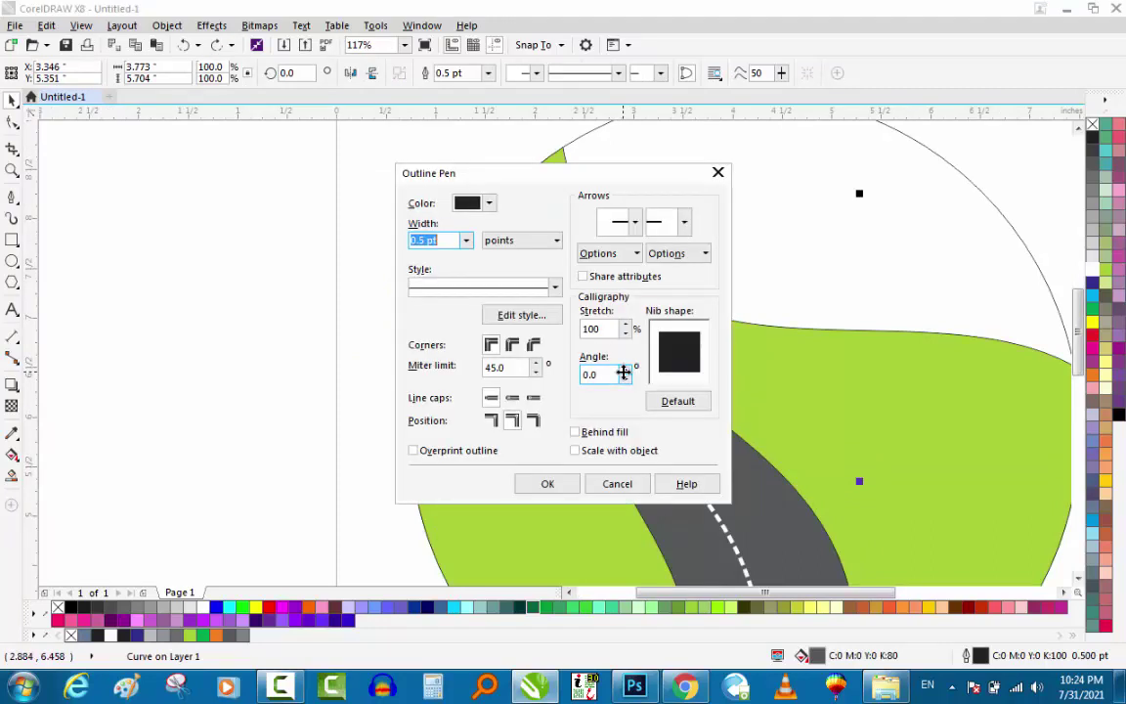
click(516, 290)
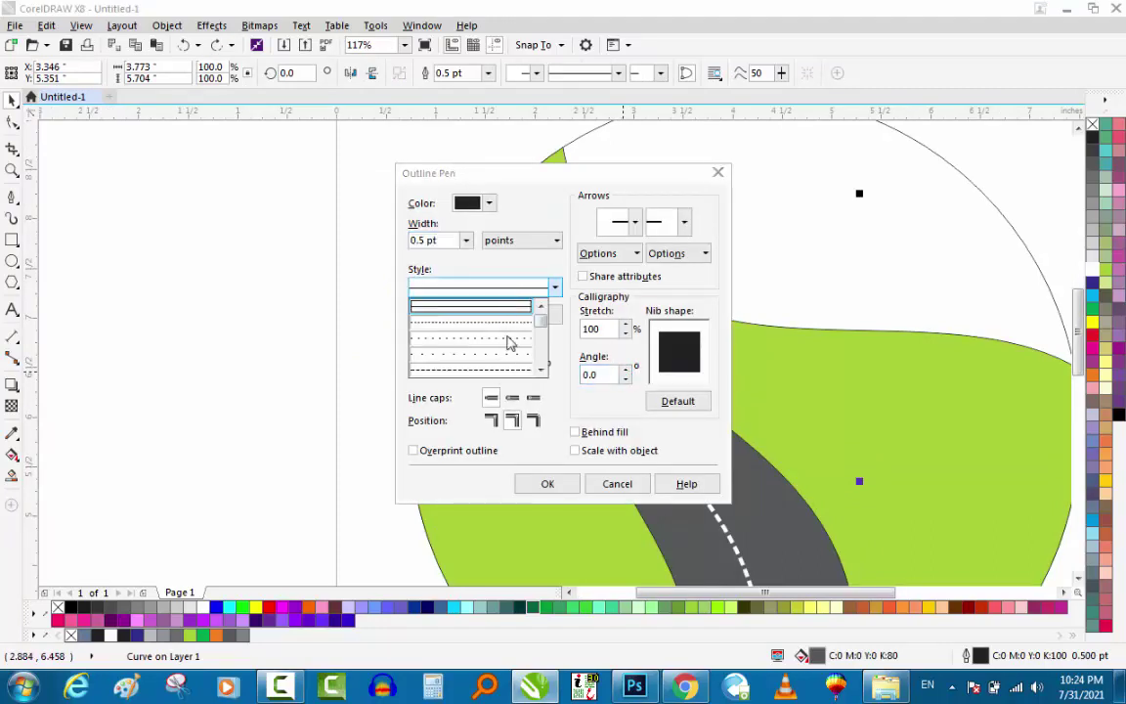
click(473, 307)
drag(411, 239, 440, 252)
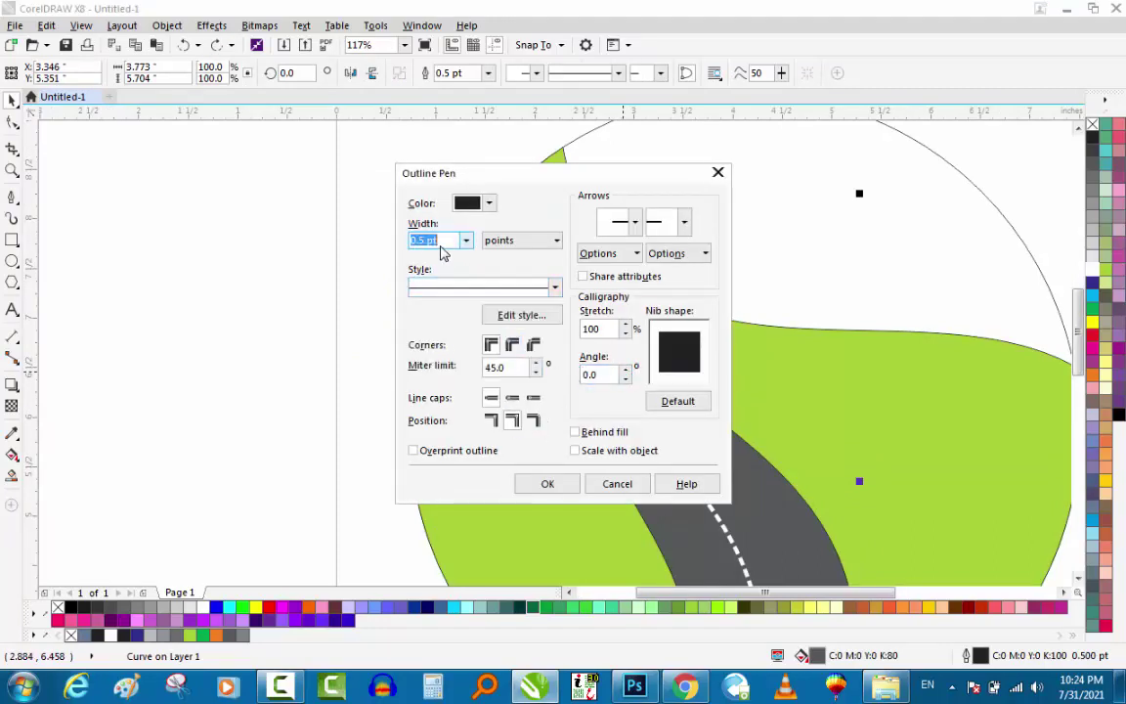
key(Return)
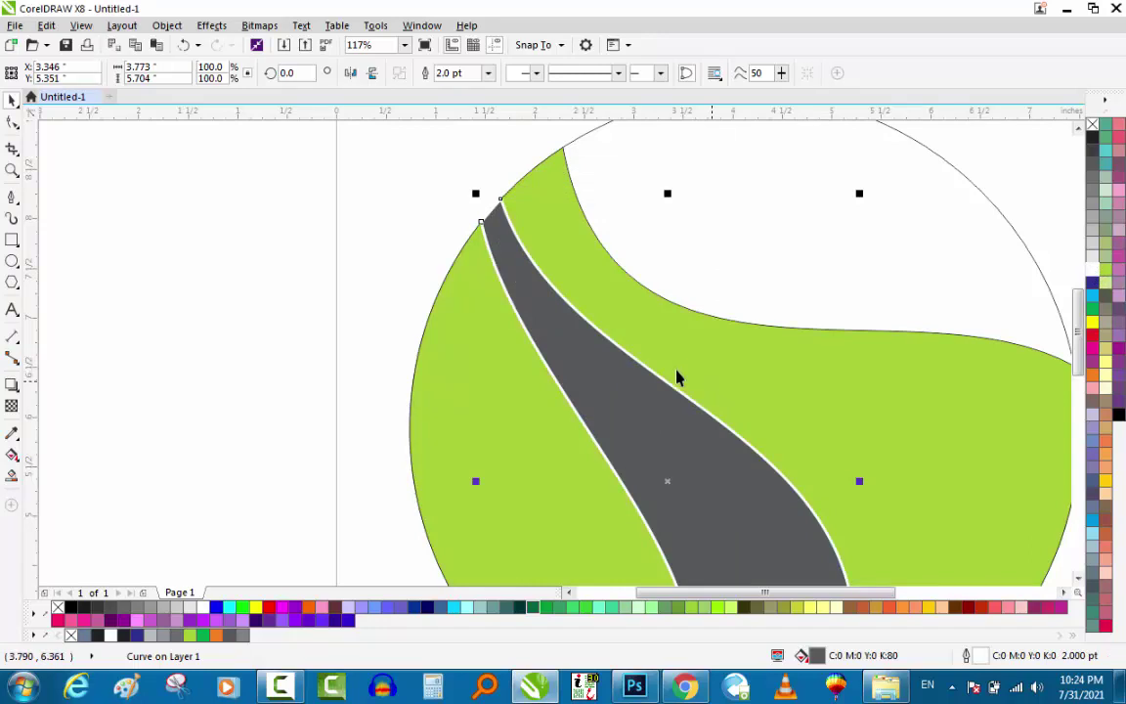
Step: Examine the road's lower end, its edge lines and where the dashed centre line passes the circle's boundary
scroll(627, 341, down, 2)
key(F2)
drag(801, 470, 591, 603)
key(ctrl+z)
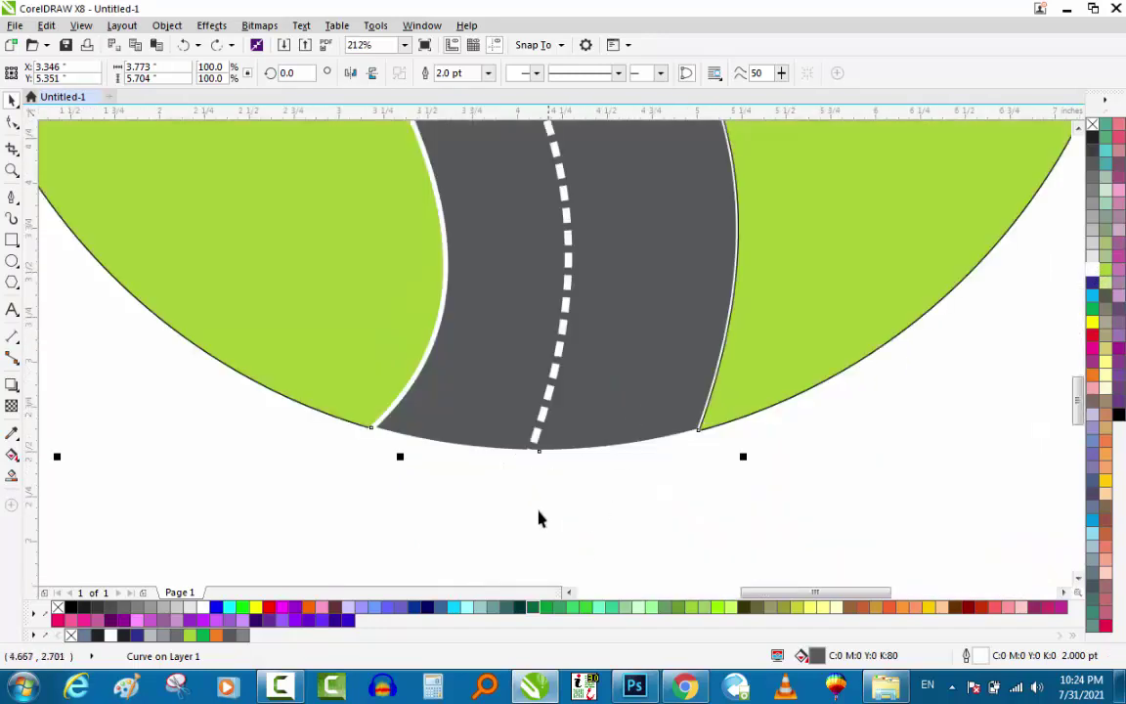
click(538, 508)
double_click(541, 430)
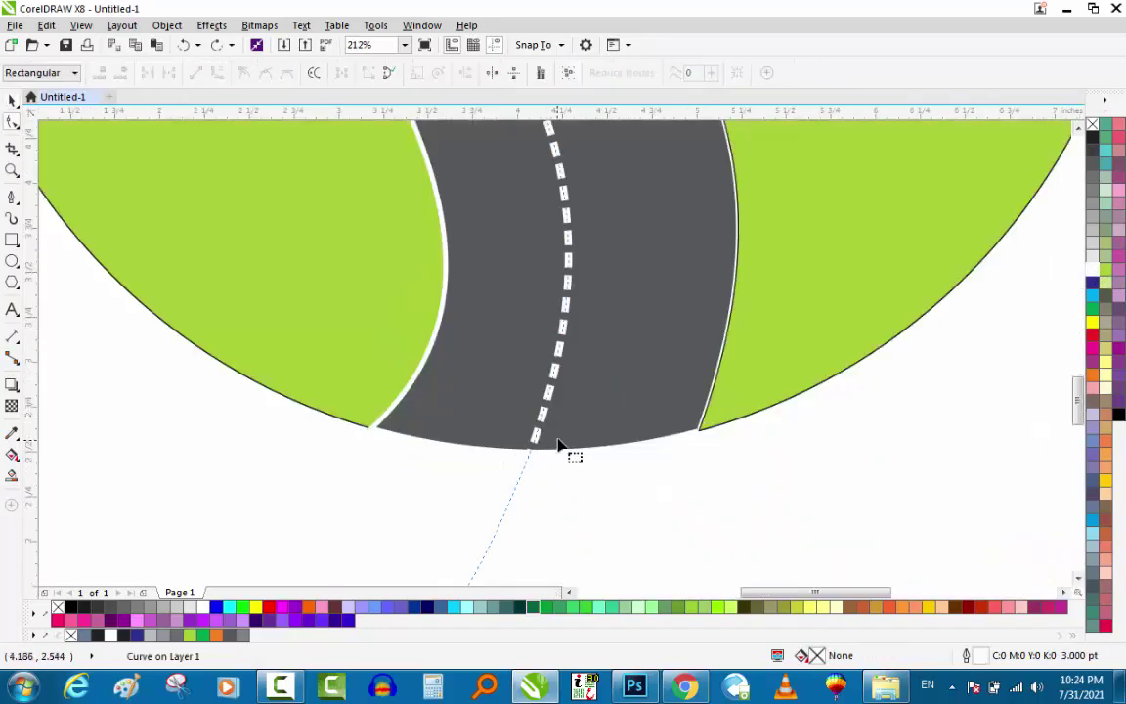
key(space)
scroll(548, 415, down, 3)
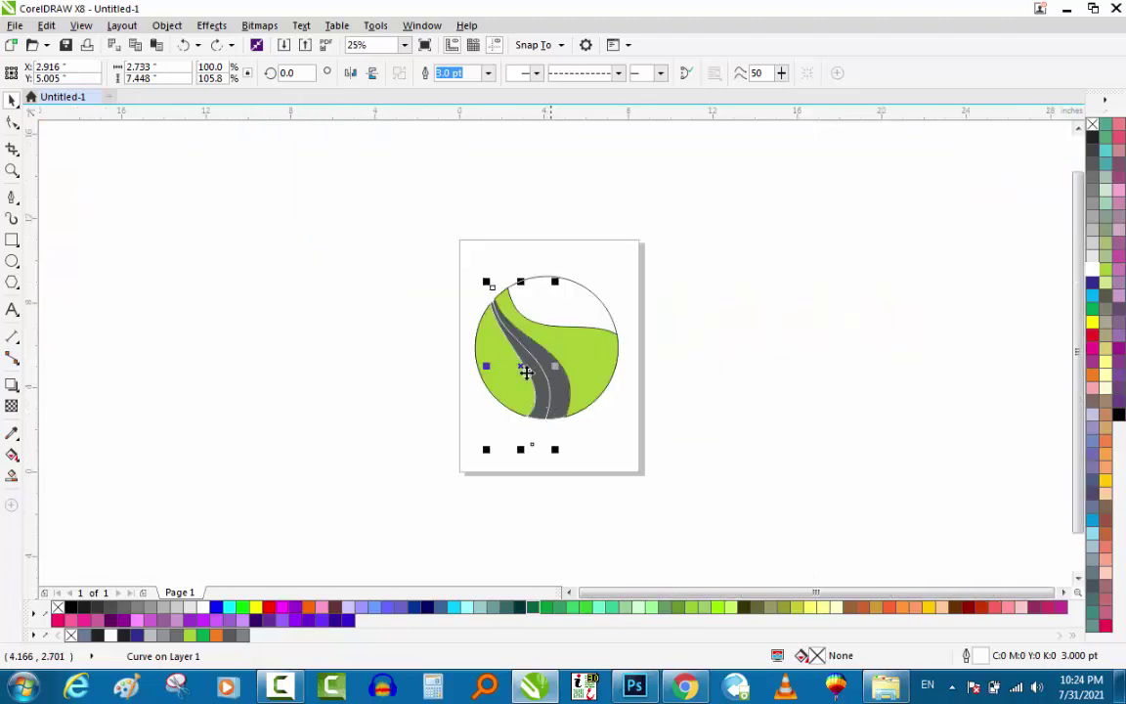
key(F2)
drag(468, 384, 581, 274)
scroll(414, 269, down, 2)
key(F2)
scroll(470, 335, up, 3)
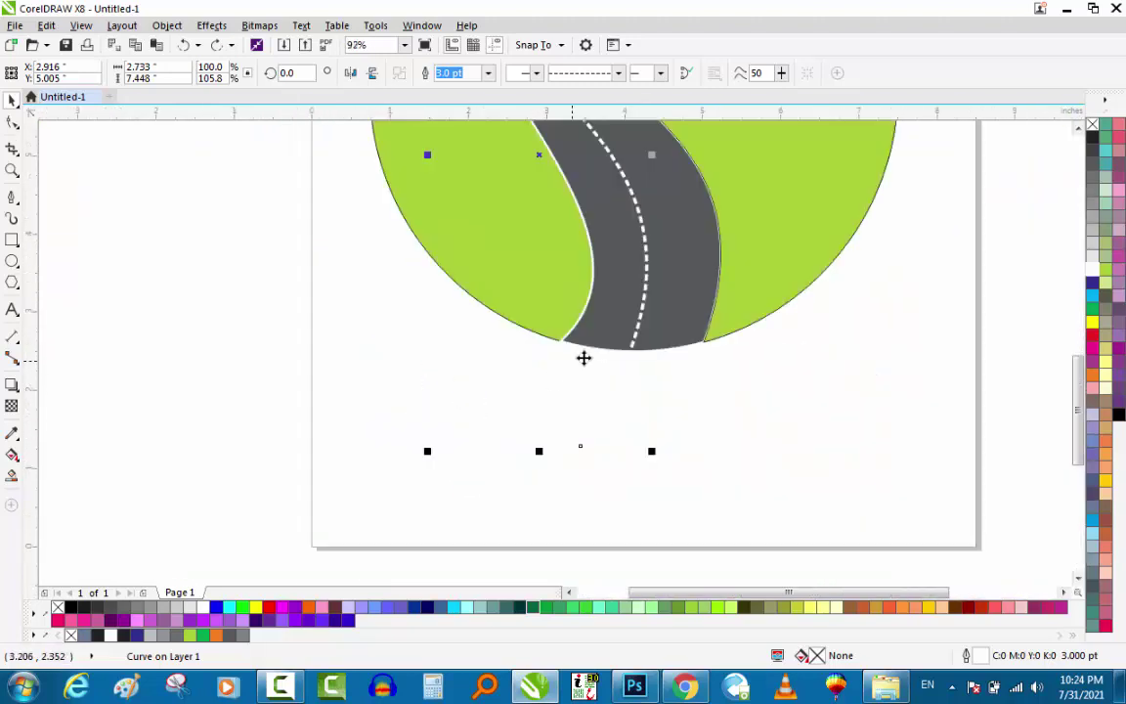
Step: PowerClip the dashed white centre line inside the dark grey road shape
click(659, 410)
click(640, 335)
scroll(677, 198, up, 3)
right_click(572, 238)
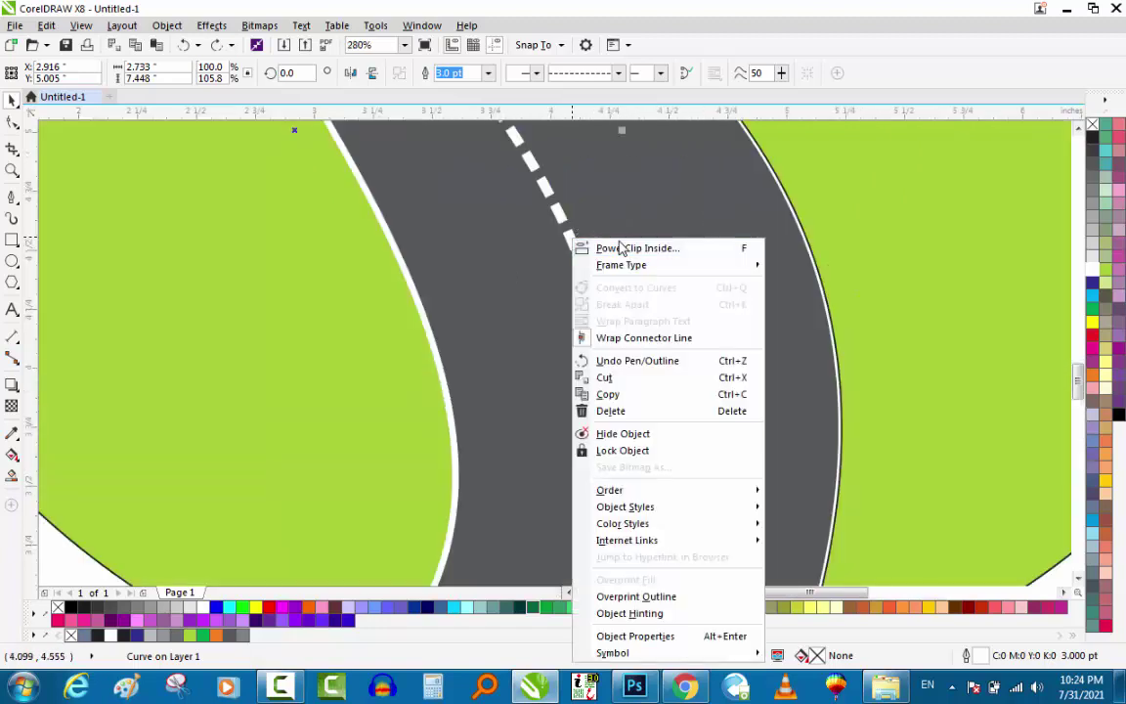
click(621, 253)
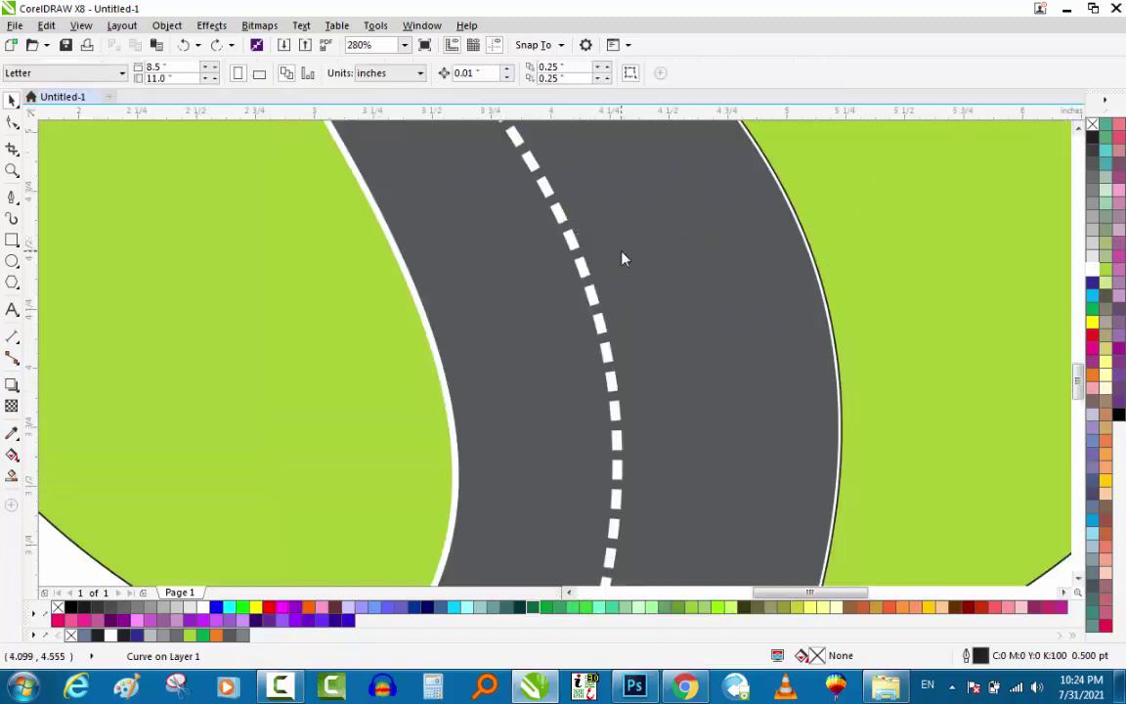
click(706, 284)
Step: Bring the road in front of the green ground shapes
scroll(710, 283, down, 5)
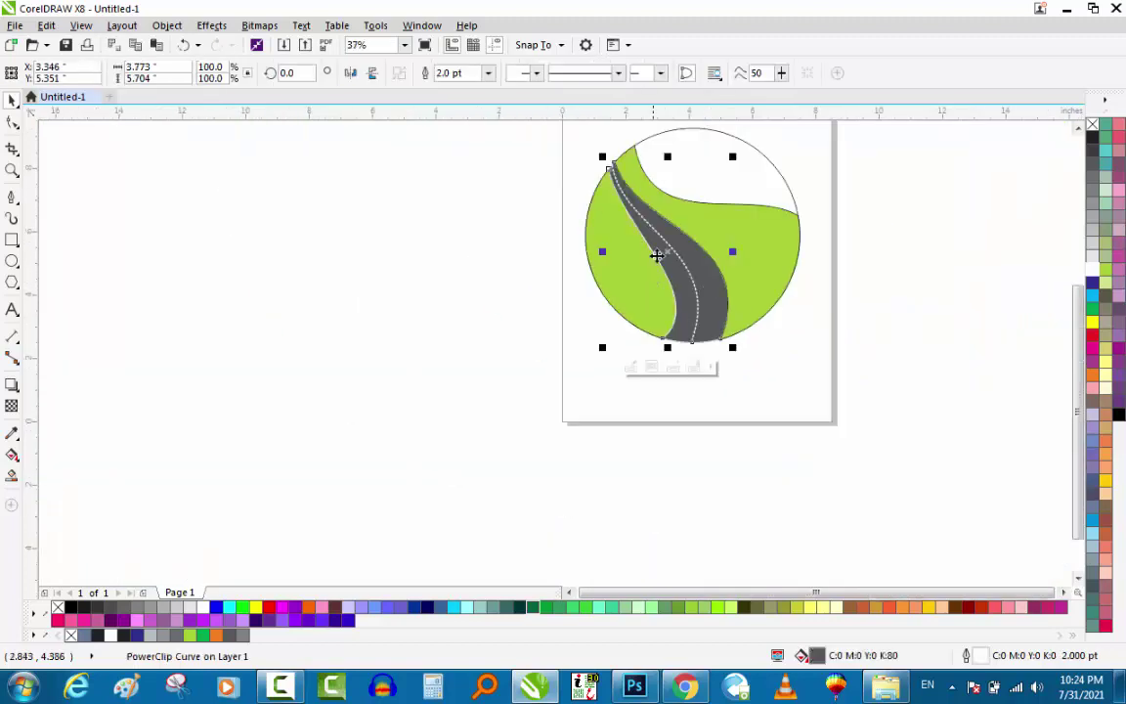
key(F2)
drag(495, 337, 782, 108)
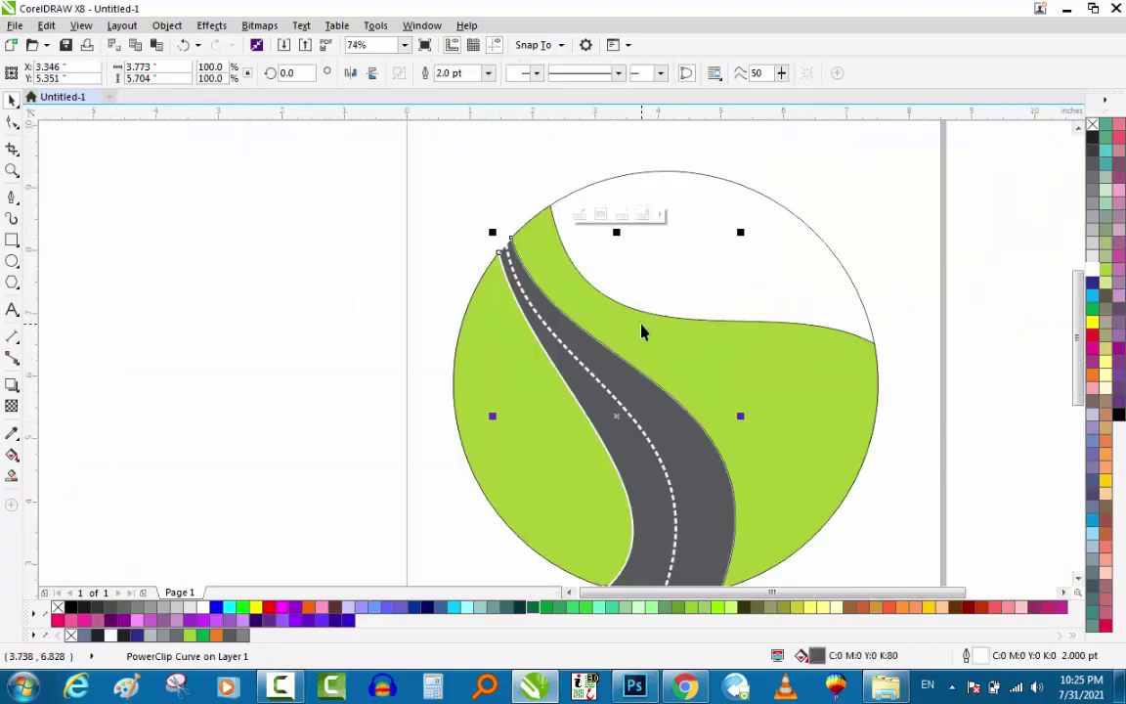
key(Escape)
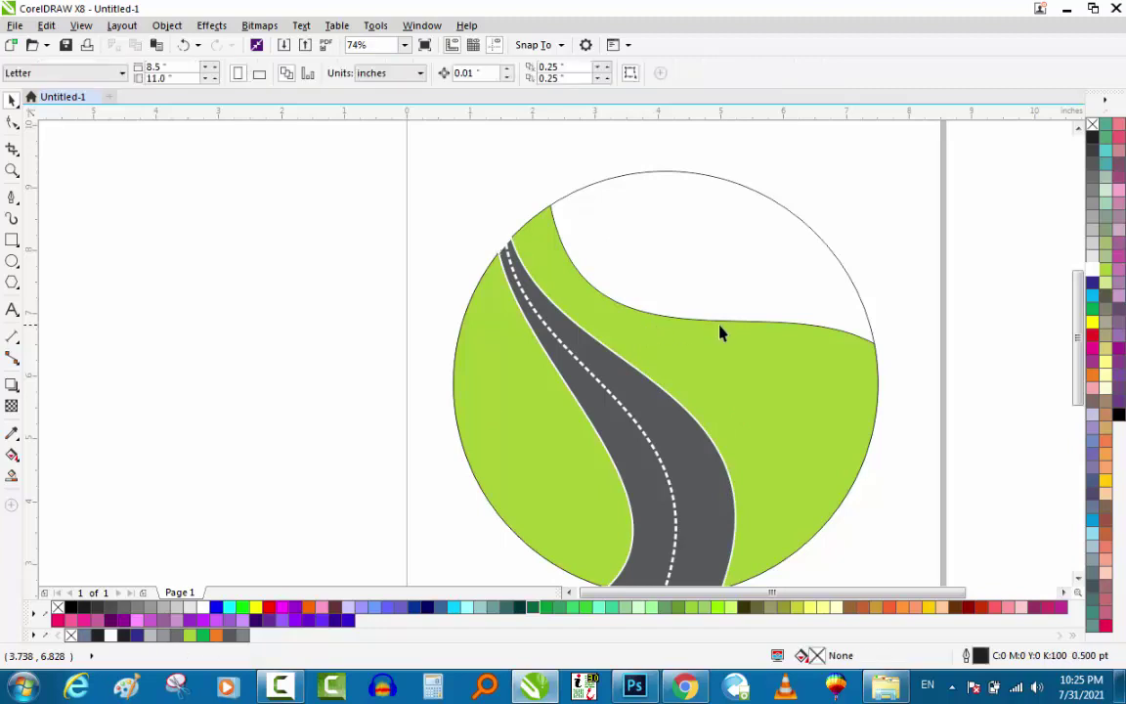
Step: Remove the outlines from the green ground shapes on both sides of the road
click(782, 343)
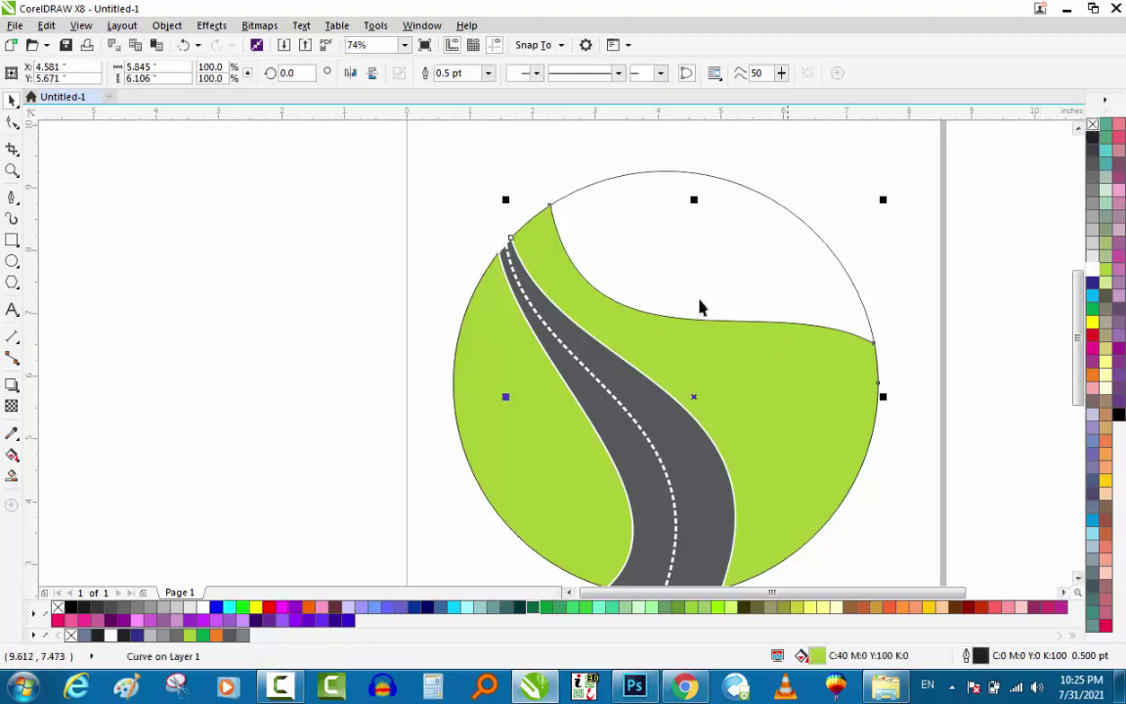
right_click(1093, 130)
key(Escape)
click(524, 392)
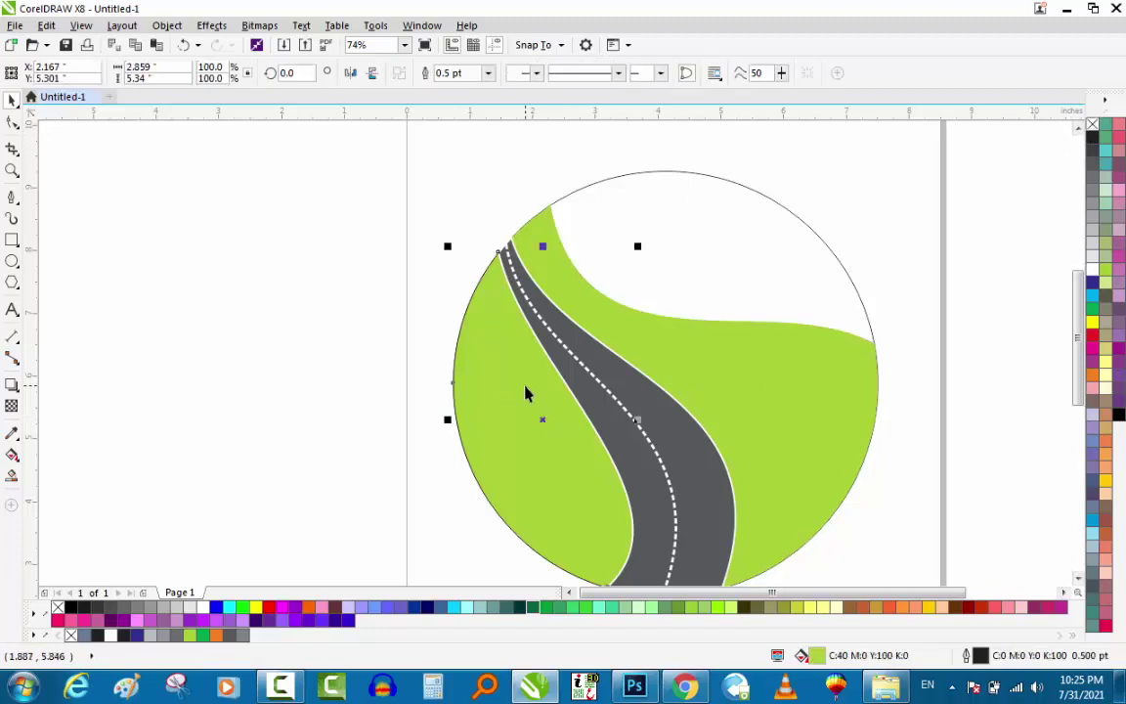
right_click(1095, 132)
key(Escape)
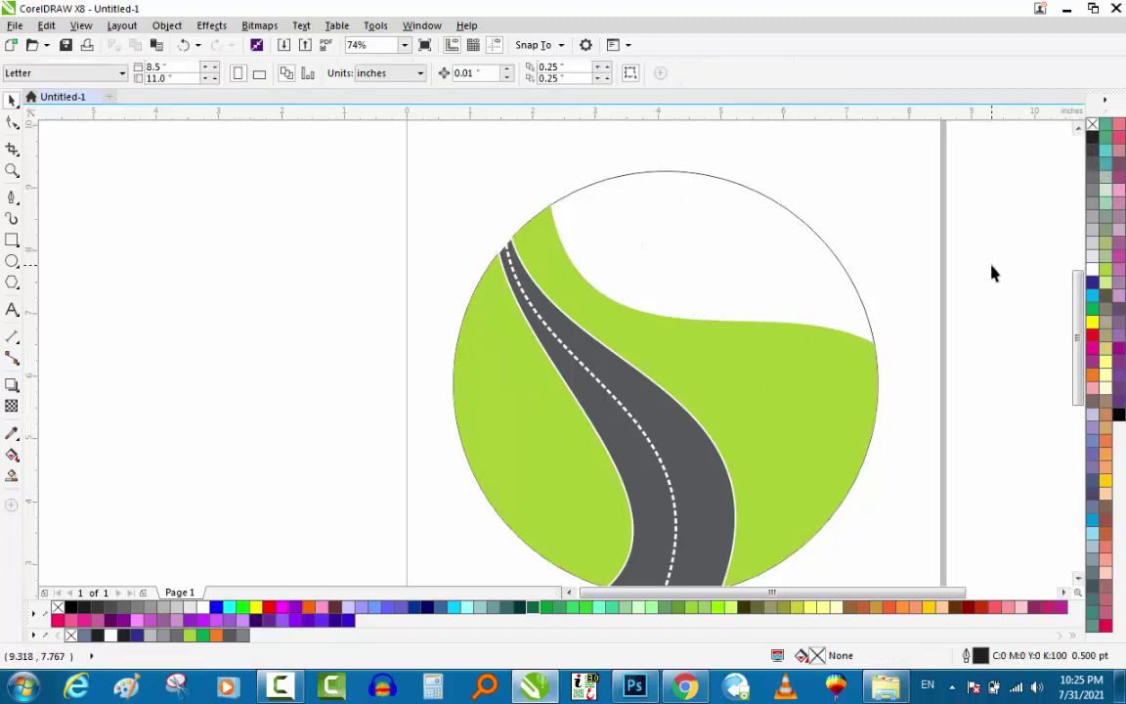
Step: Draw an upright rectangle about 1.43 by 3.18 inches in the empty area to the right of the page
scroll(669, 236, down, 2)
scroll(973, 208, up, 1)
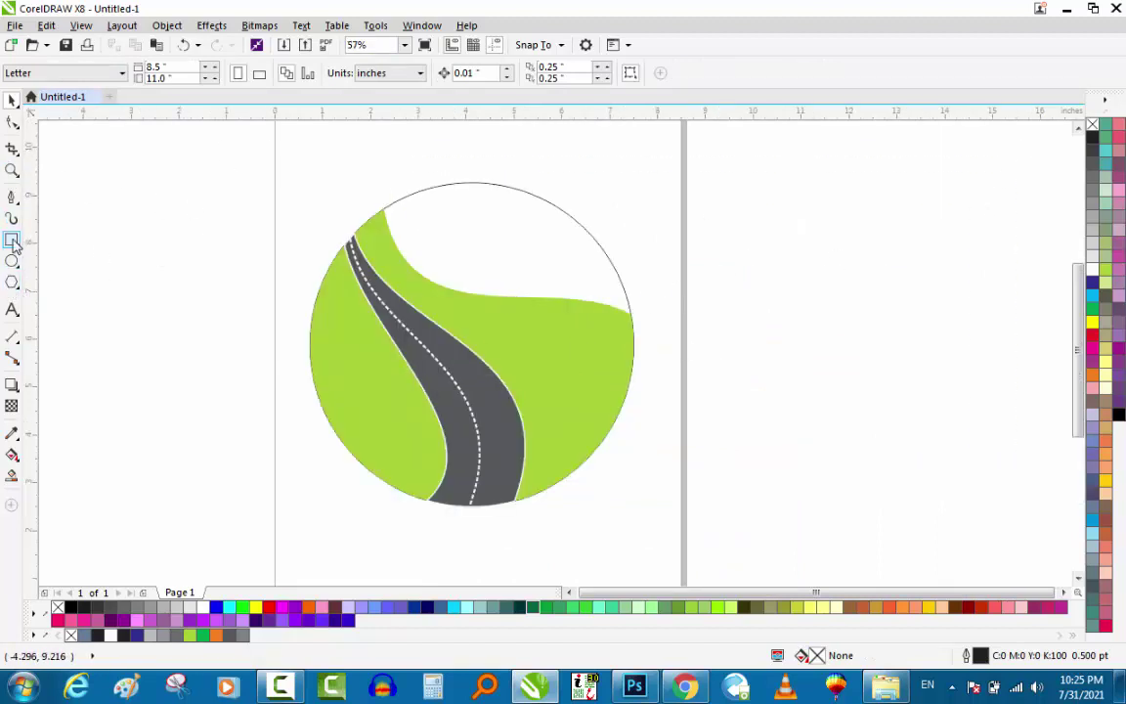
click(12, 239)
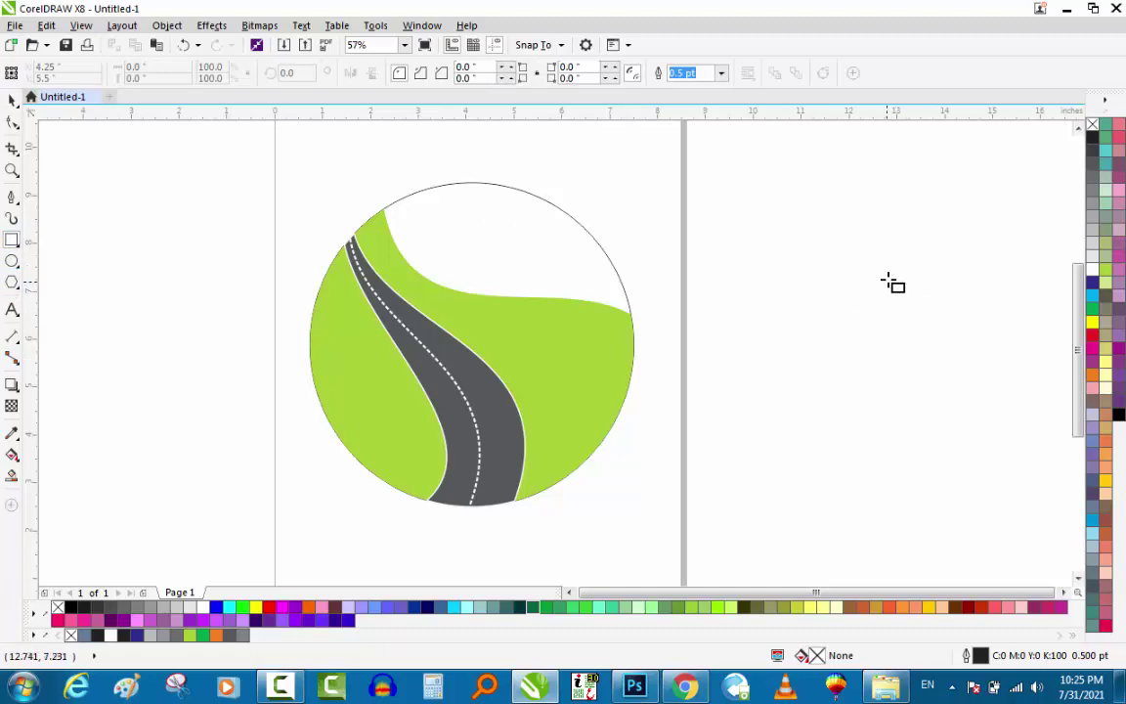
drag(884, 255, 953, 406)
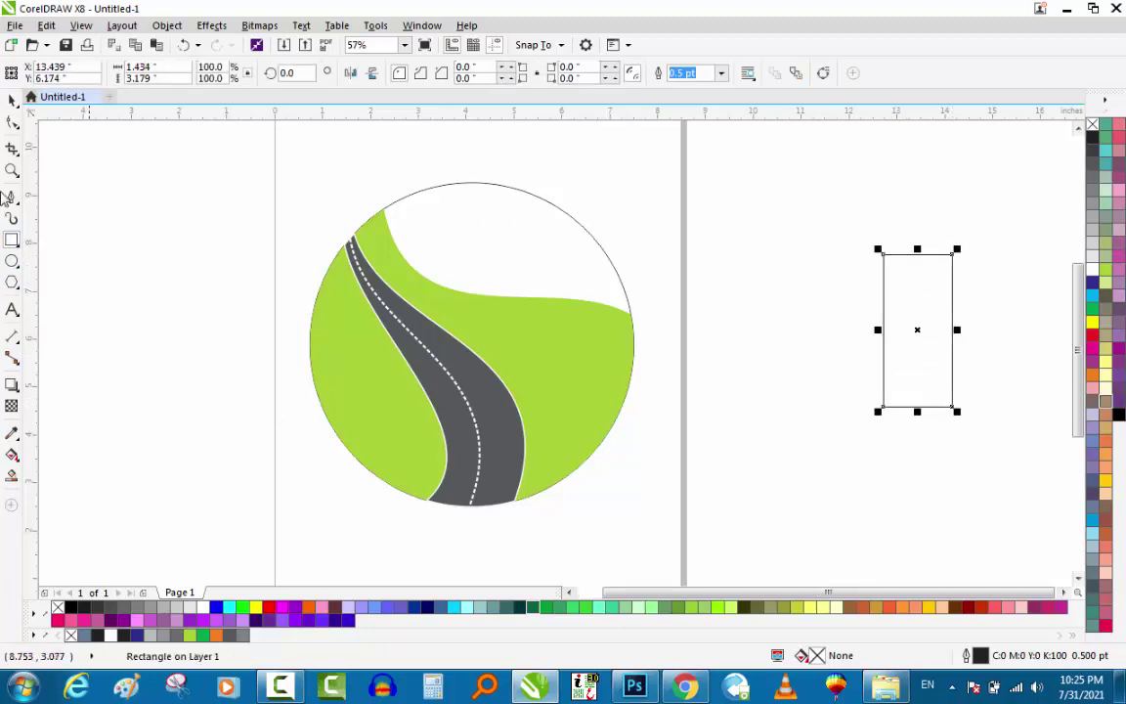
click(11, 101)
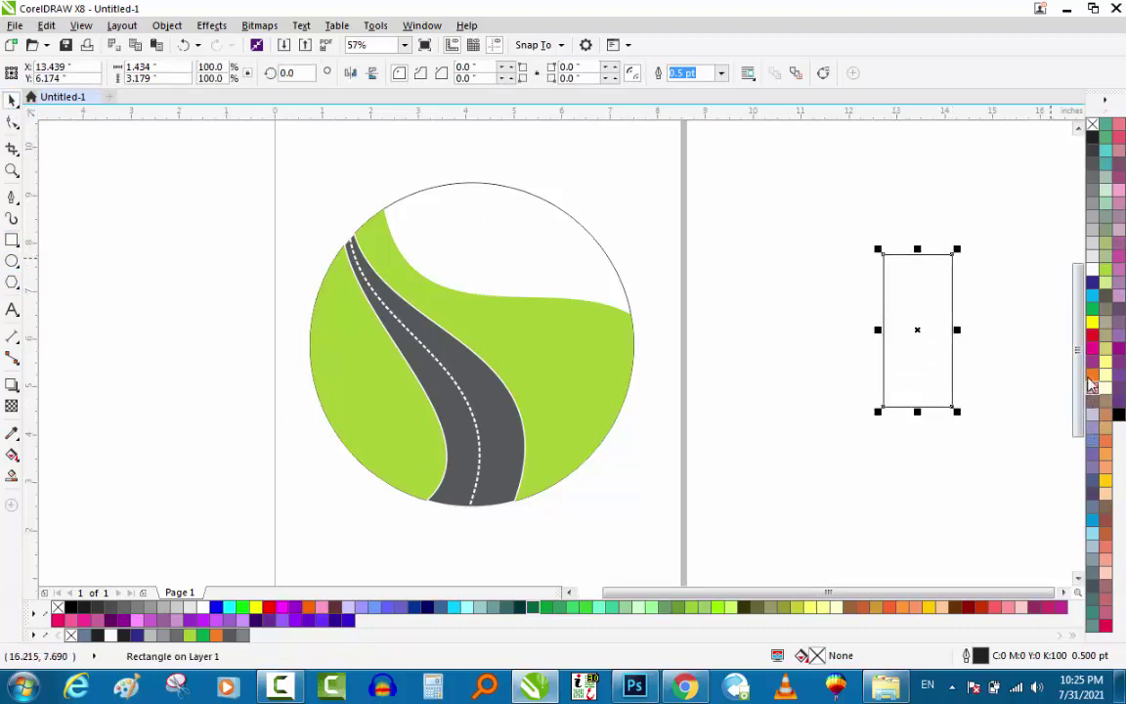
Step: Fill the rectangle with orange and adjust its fill to the darker orange C4 M74 Y100 K0
click(1092, 381)
key(z)
drag(814, 414, 975, 238)
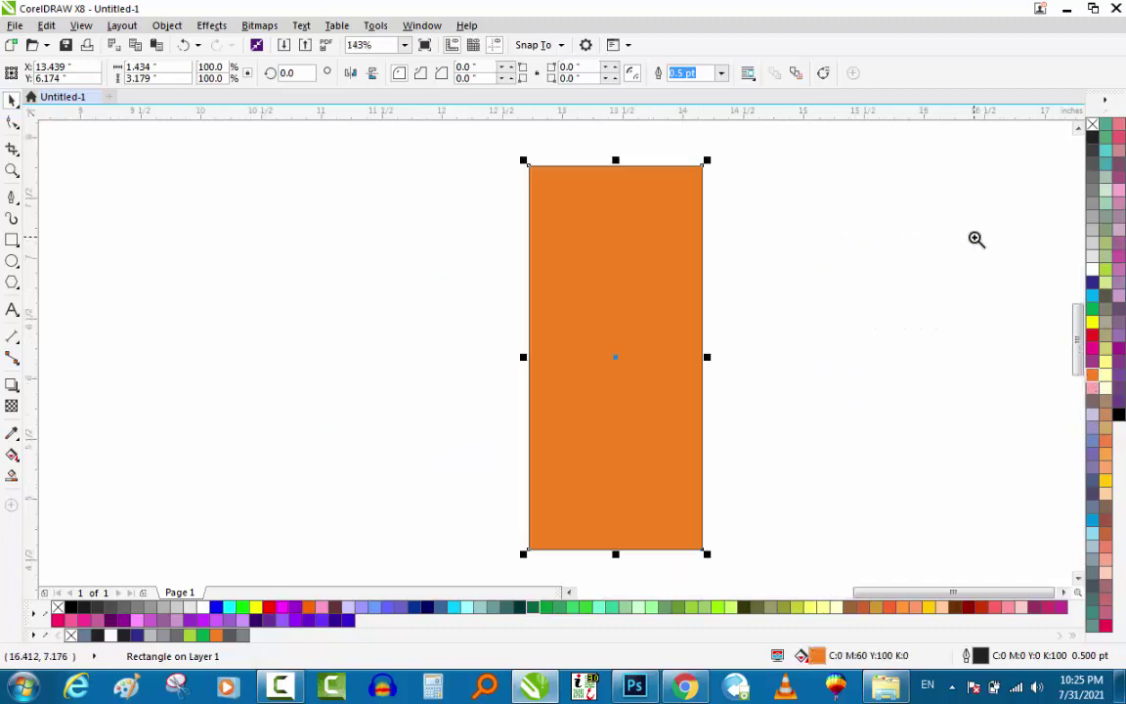
key(shift+F11)
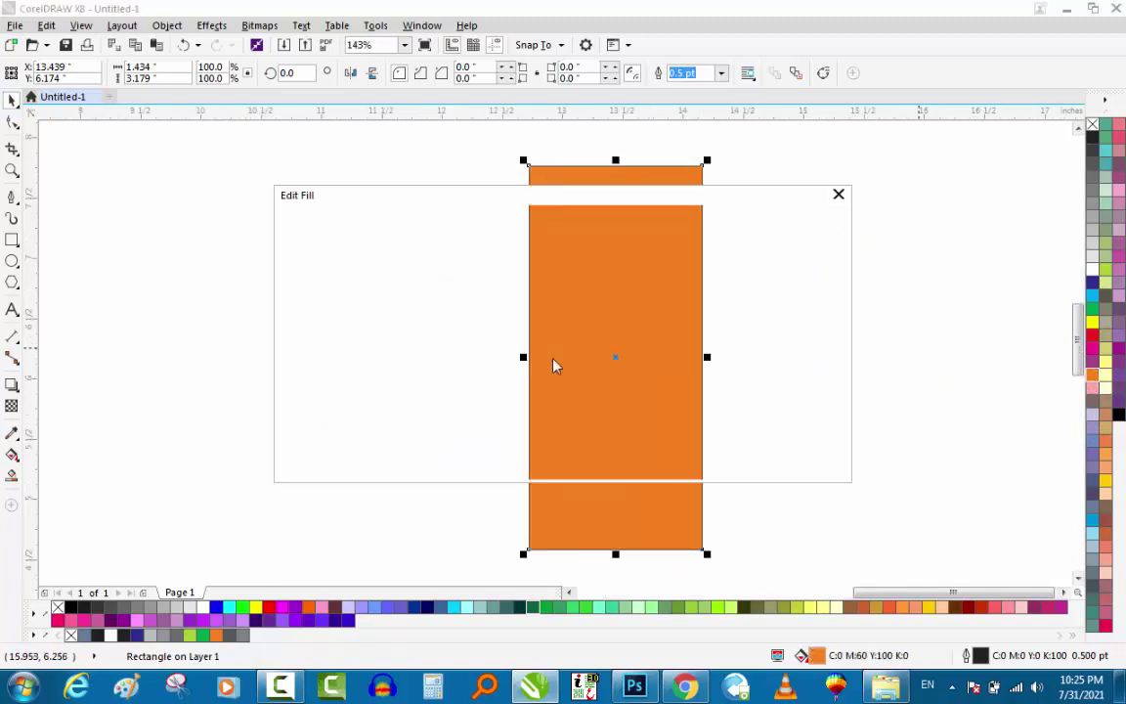
mouse_move(420, 278)
mouse_down()
mouse_move(451, 293)
mouse_move(442, 277)
mouse_up()
click(733, 472)
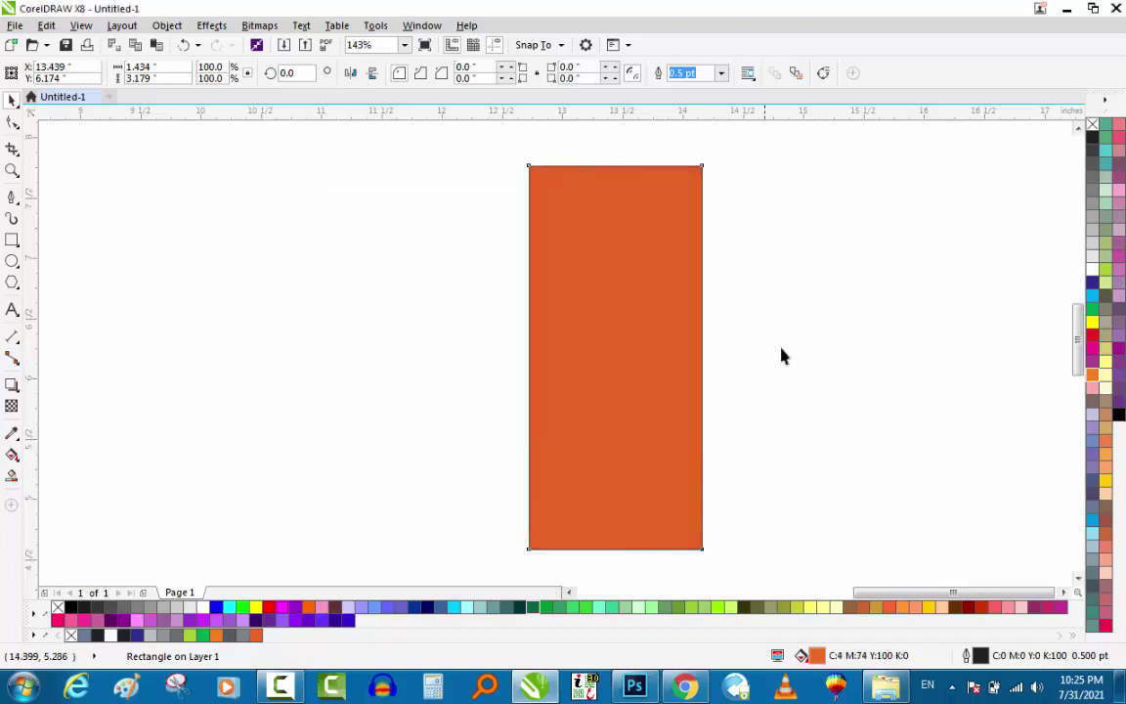
Step: Draw a square about 0.23 inches wide near the top of the orange rectangle
click(247, 302)
click(11, 243)
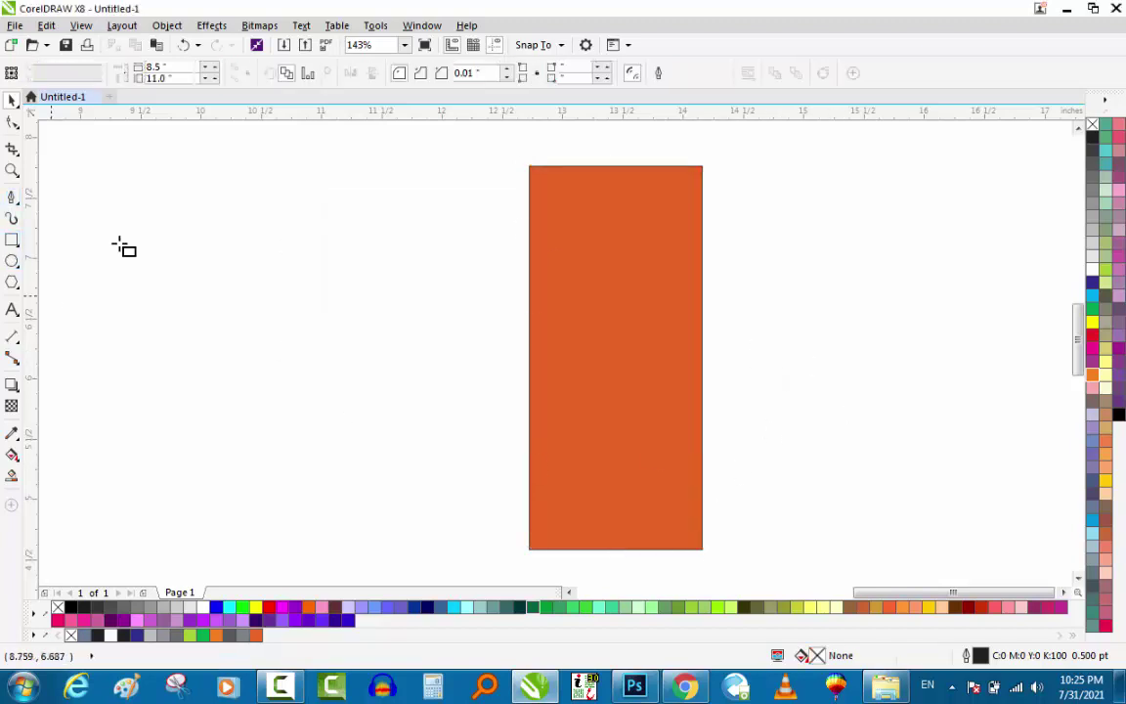
drag(603, 209, 632, 238)
key(space)
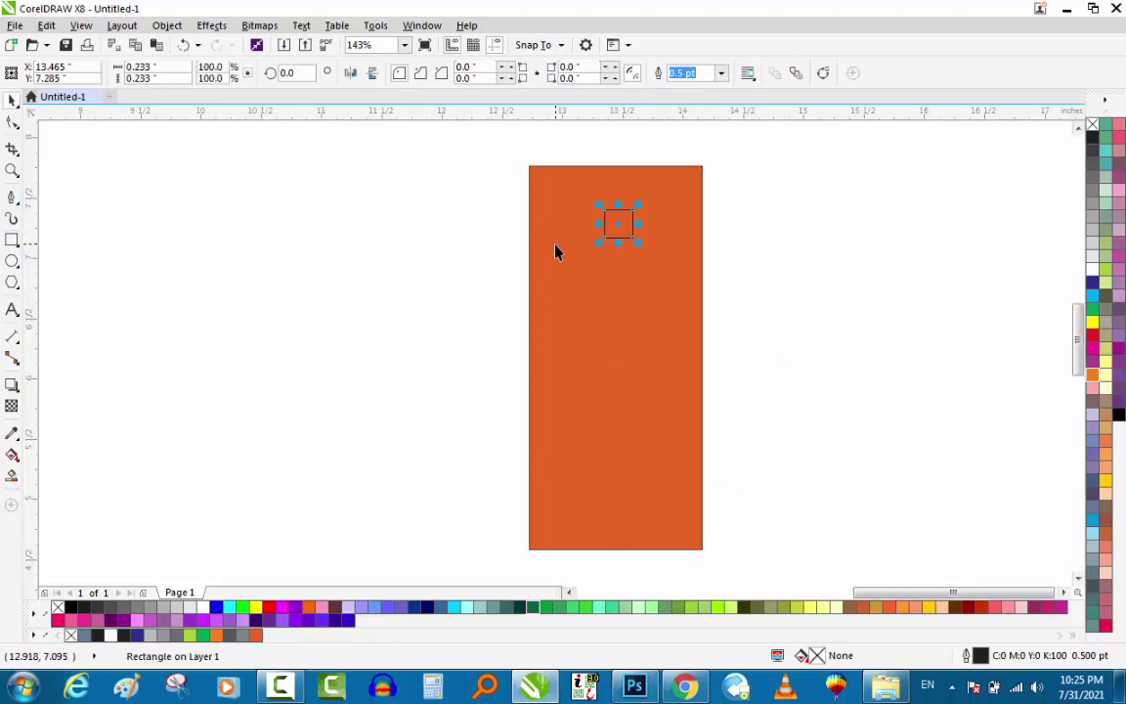
Step: Duplicate the small square straight down, and copy that pair to the left to form a two-by-two window
key(F2)
drag(449, 291, 756, 193)
drag(719, 234, 726, 354)
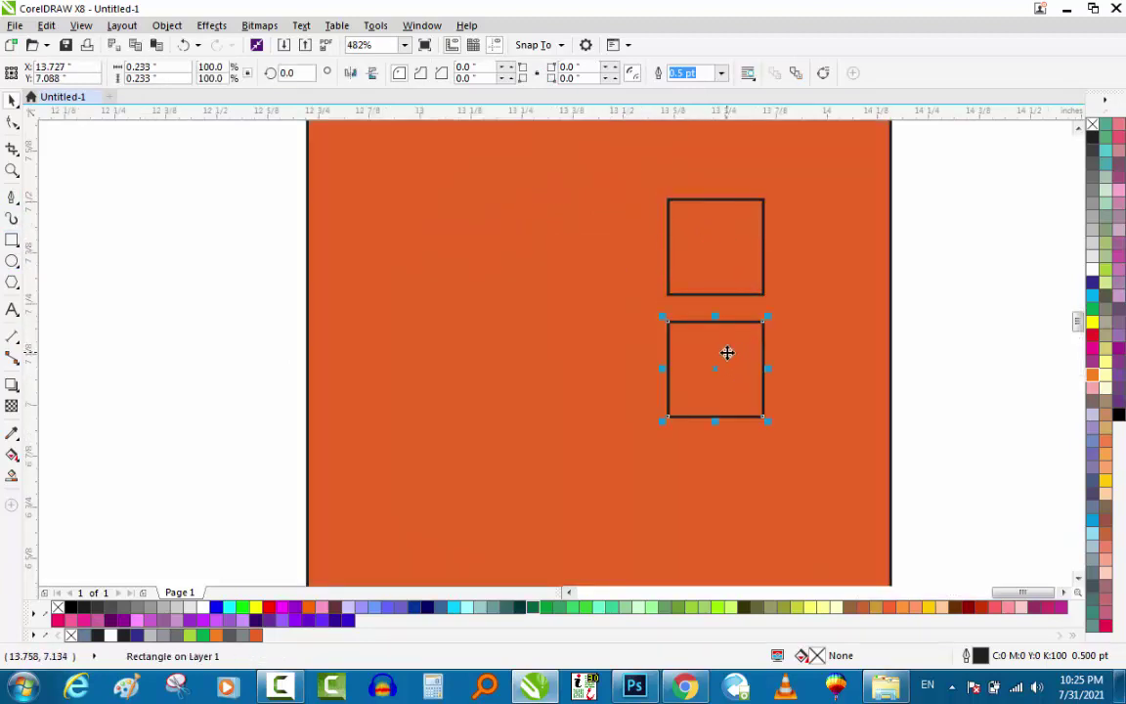
key(ctrl+z)
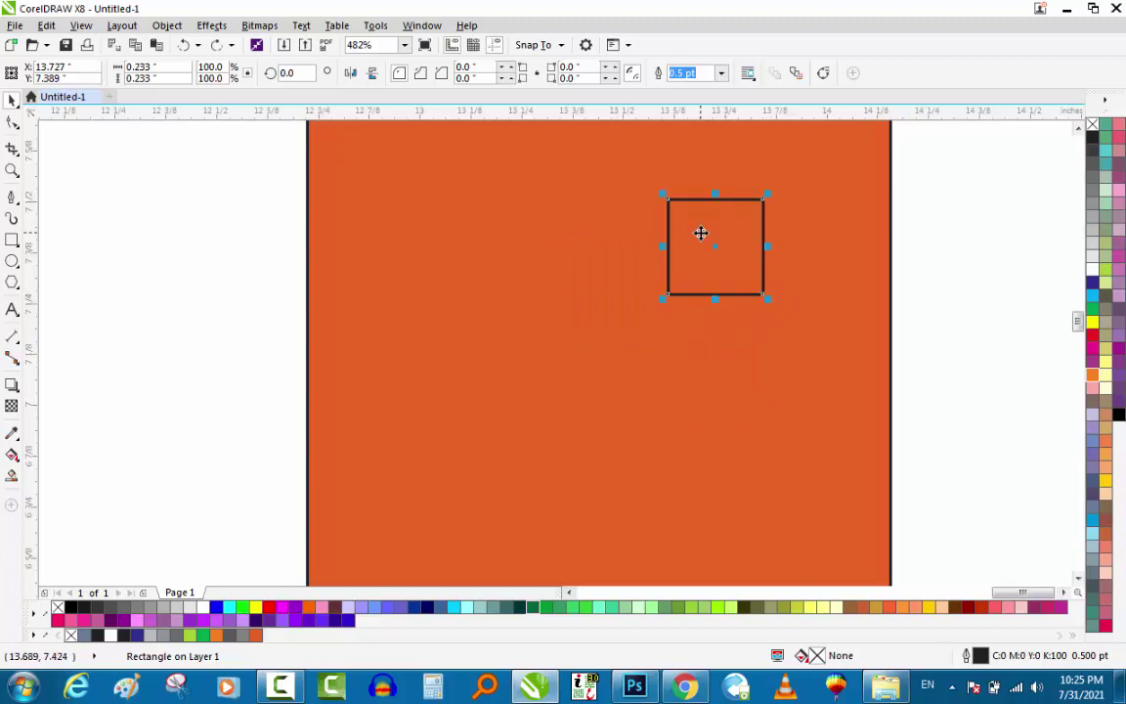
drag(718, 228, 729, 309)
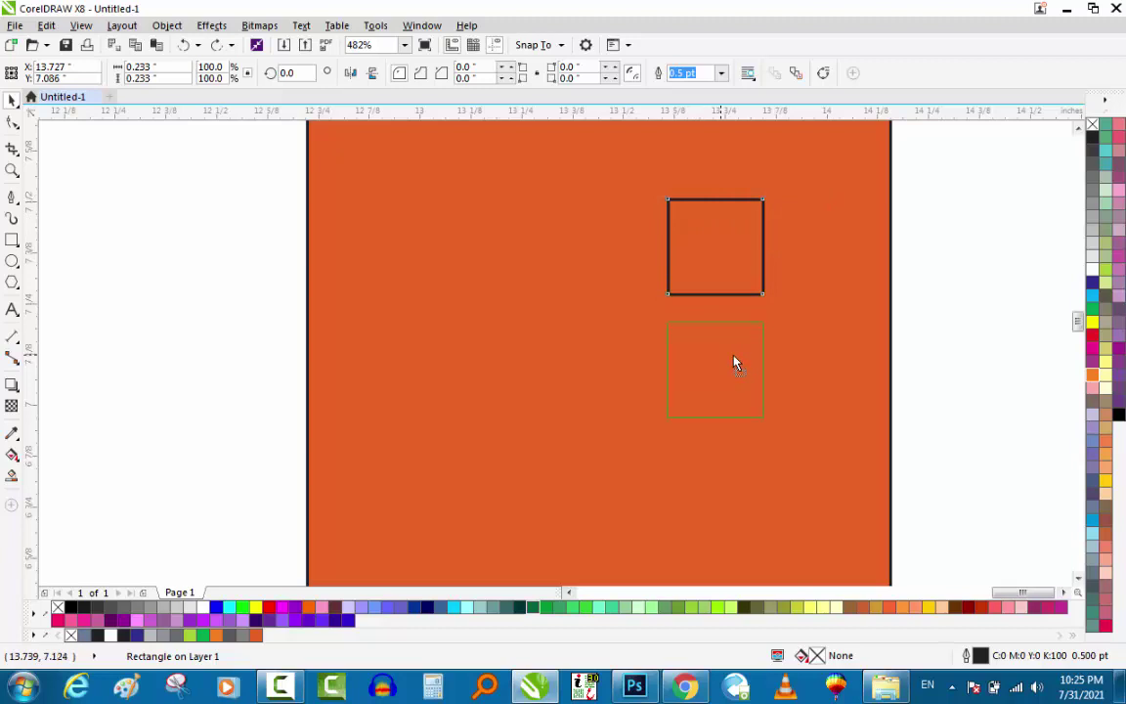
drag(735, 363, 733, 360)
drag(934, 162, 555, 480)
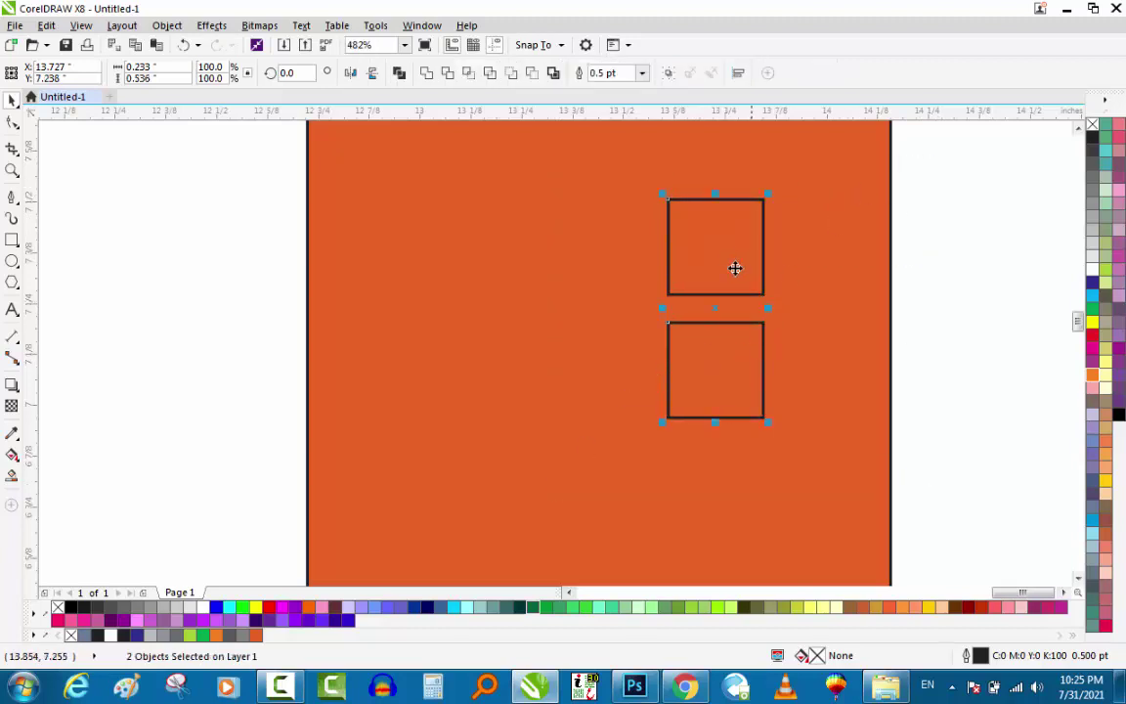
drag(627, 281, 619, 282)
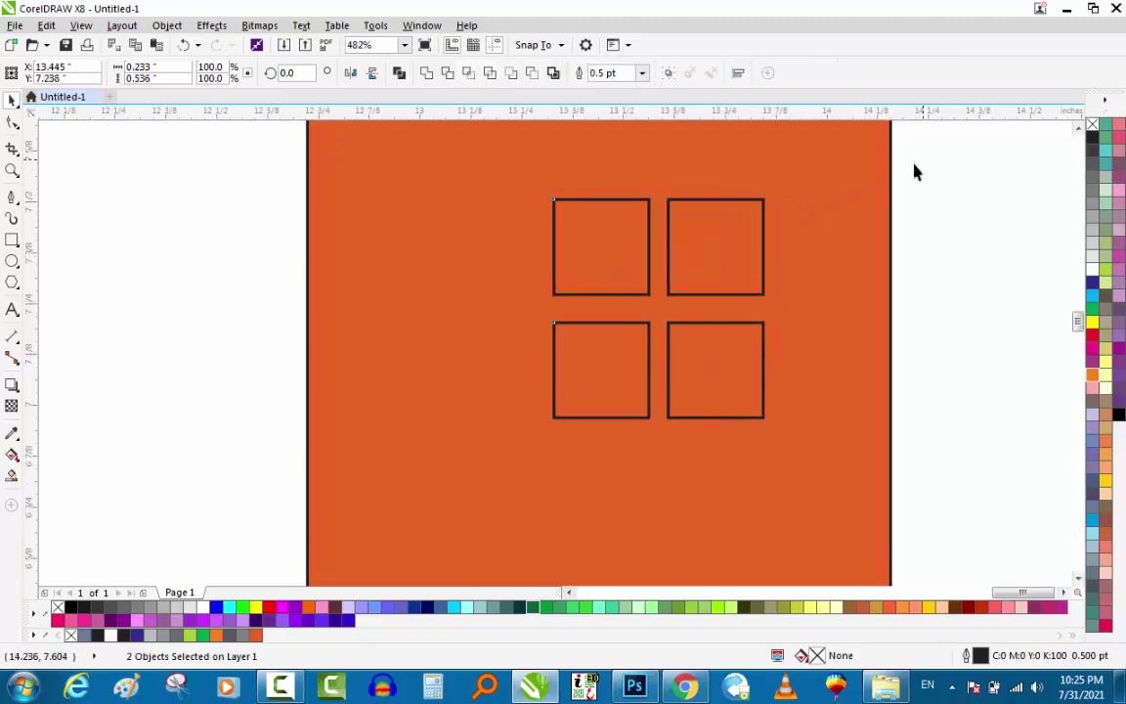
Step: Group the four window squares and give the group a white fill without an outline
drag(923, 158, 398, 499)
right_click(590, 252)
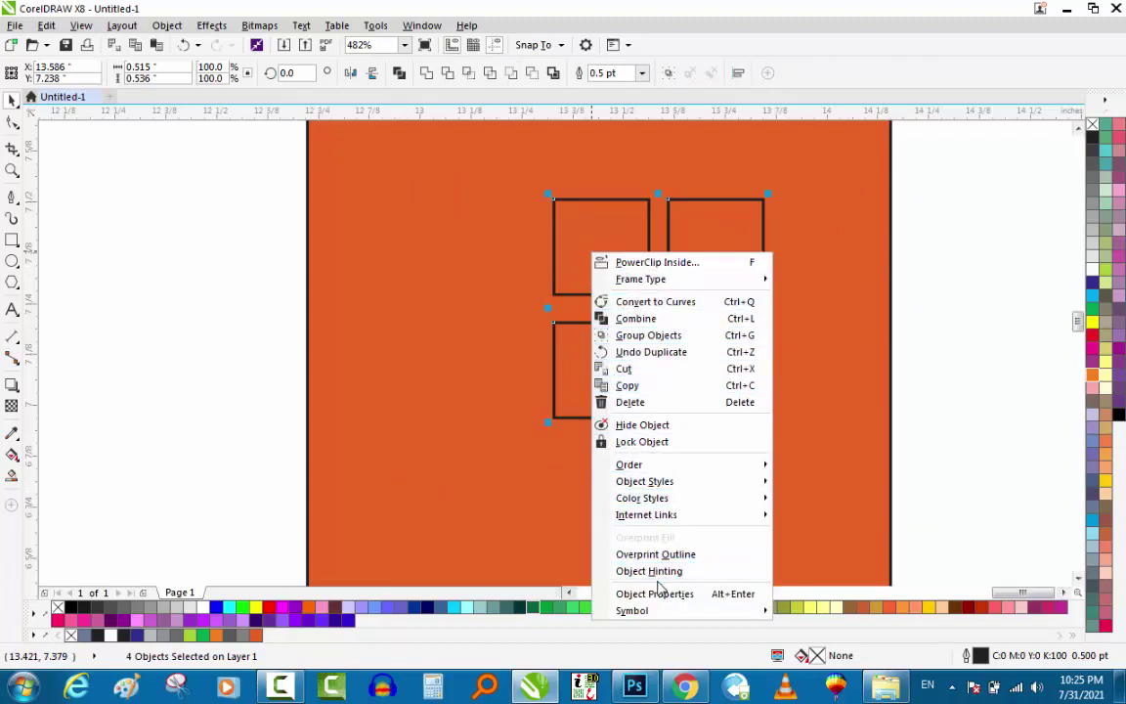
click(612, 227)
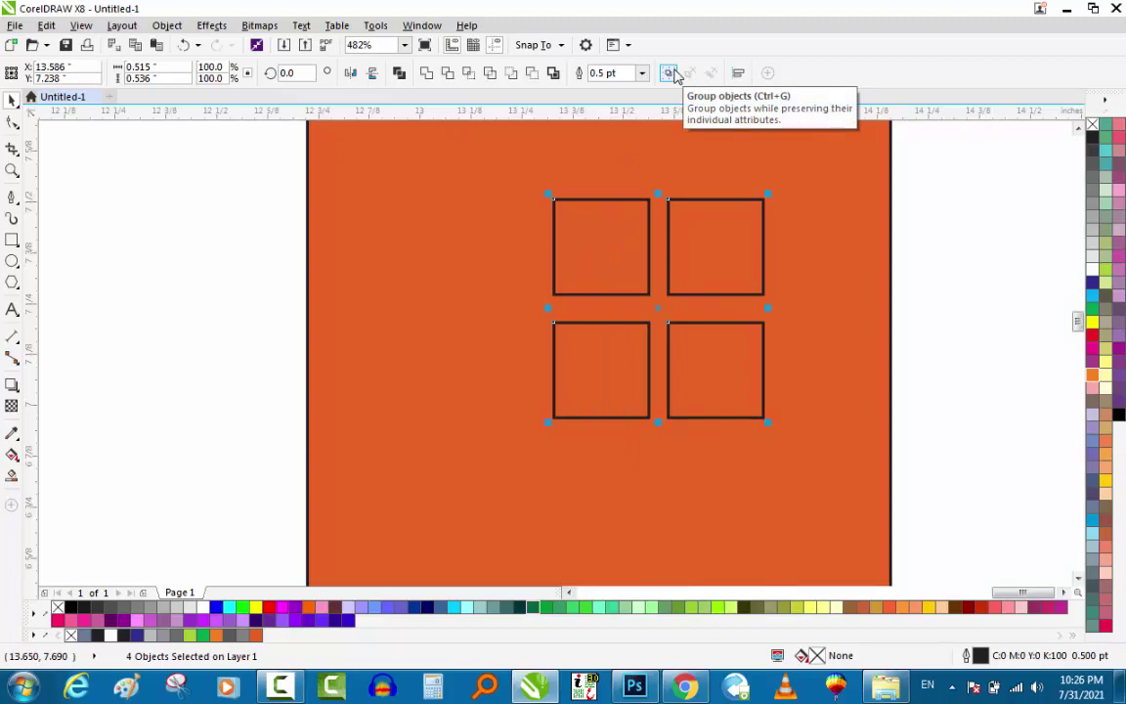
click(671, 73)
scroll(679, 313, down, 2)
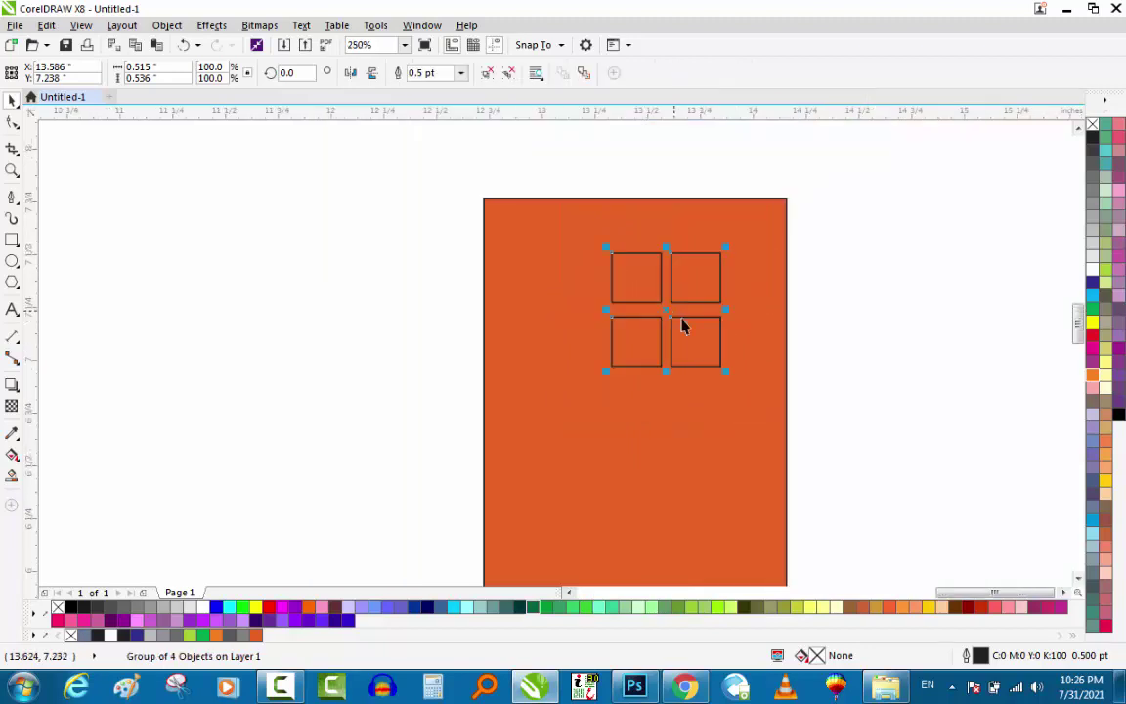
click(1092, 259)
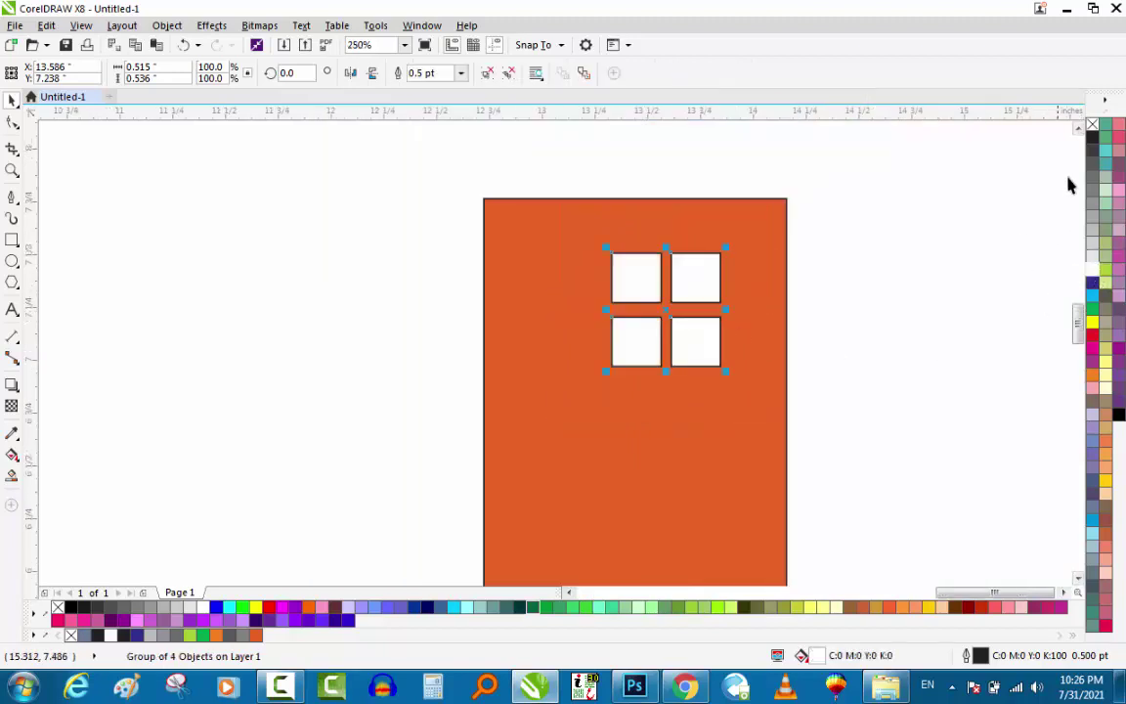
right_click(1093, 125)
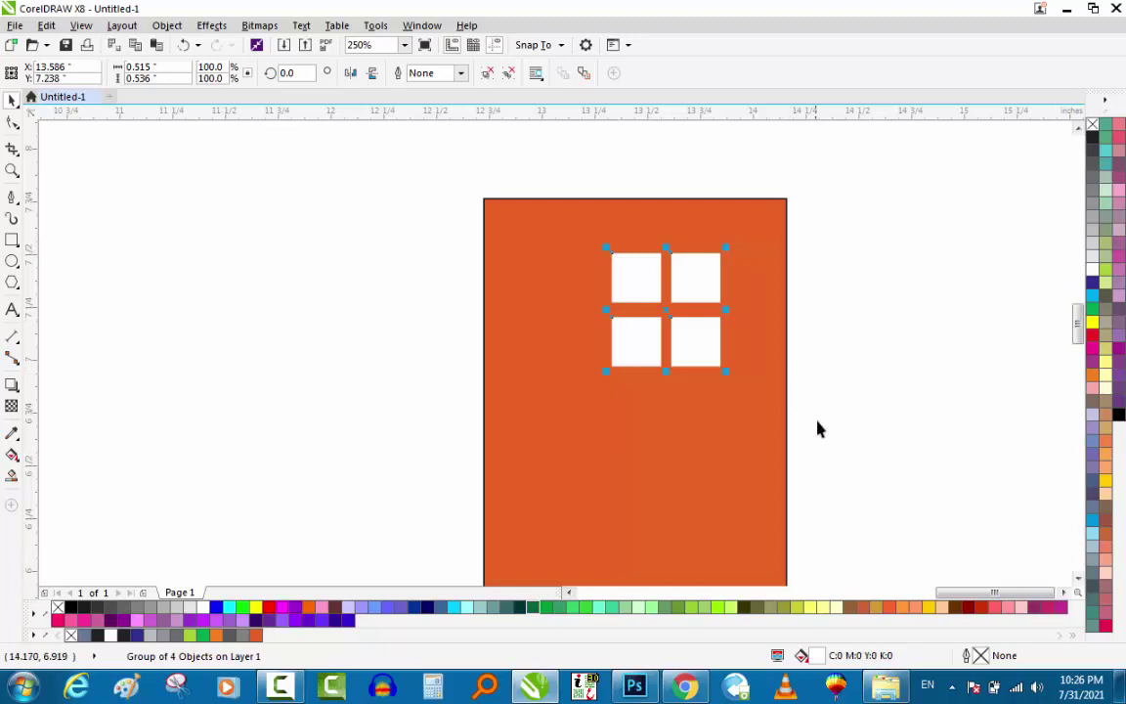
Step: Centre the window group horizontally on the orange rectangle and remove the rectangle's outline
shift+click(731, 456)
key(c)
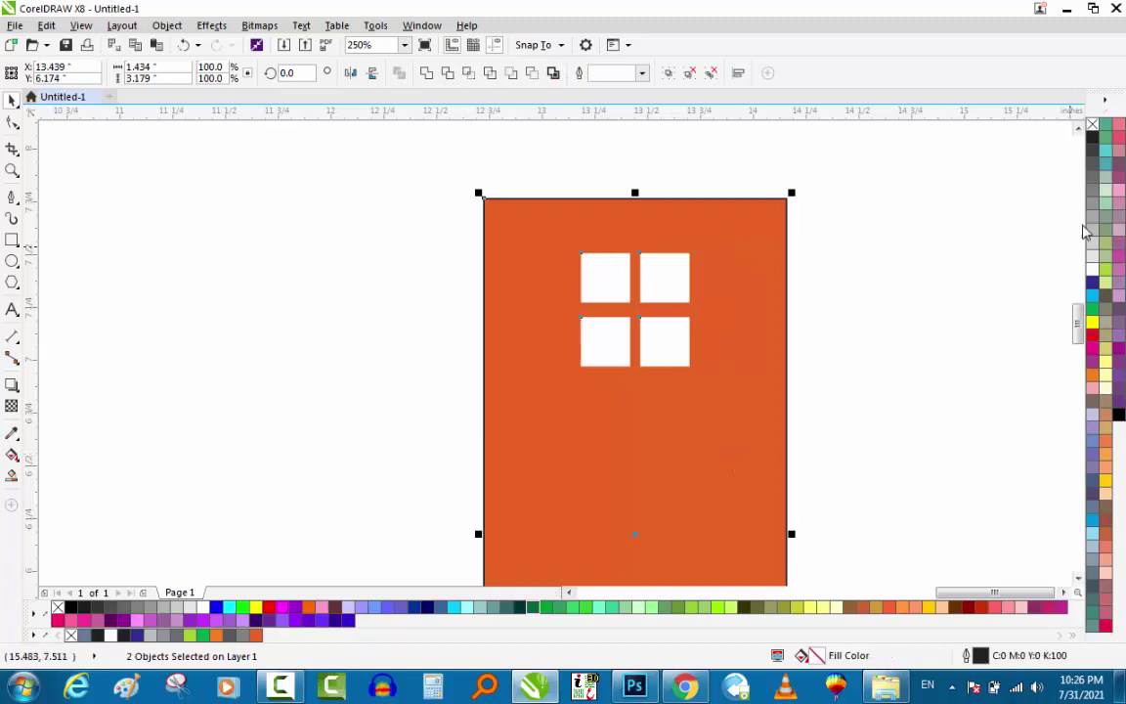
right_click(1092, 125)
Step: Duplicate the orange building with its window to the left, slightly overlapping the original
scroll(790, 318, down, 5)
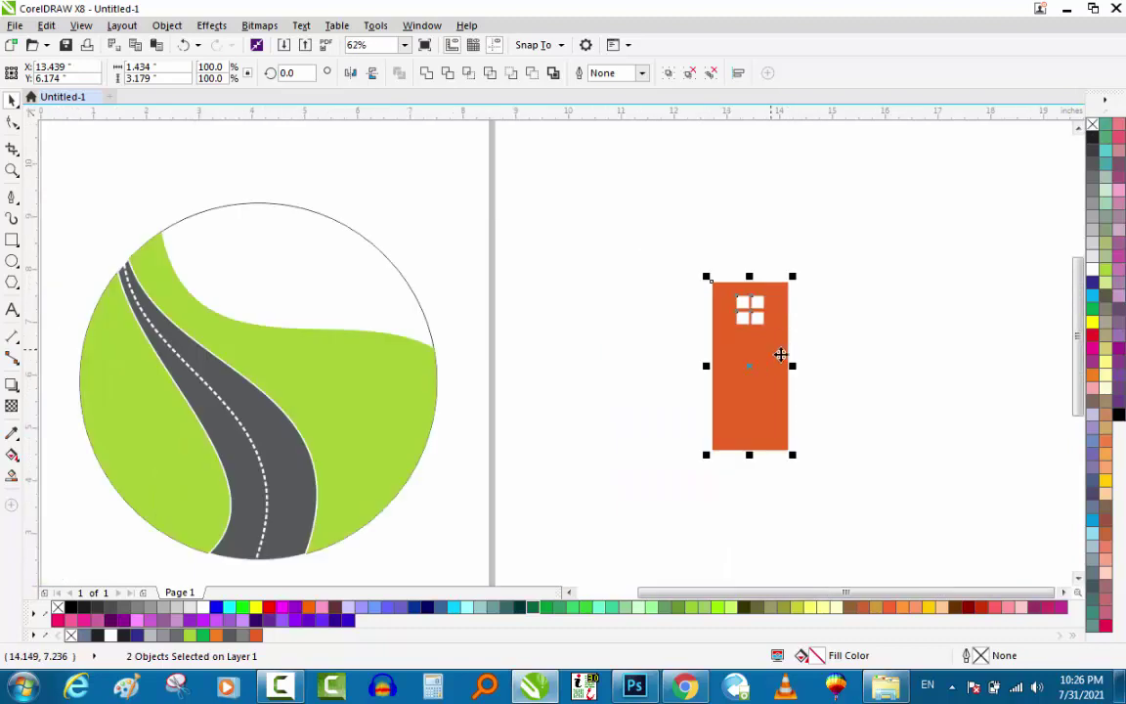
drag(852, 230, 644, 479)
drag(747, 372, 696, 377)
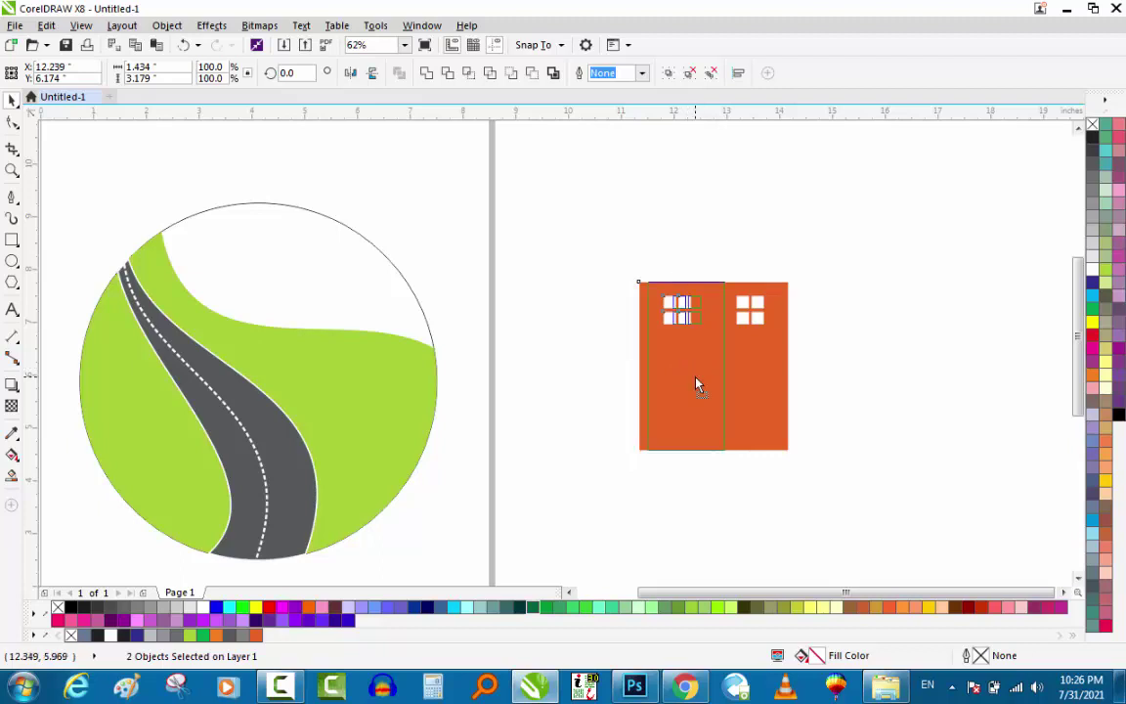
click(575, 470)
Step: Convert the left orange rectangle to curves and raise its top edge to make it about 4.51 inches tall
click(661, 415)
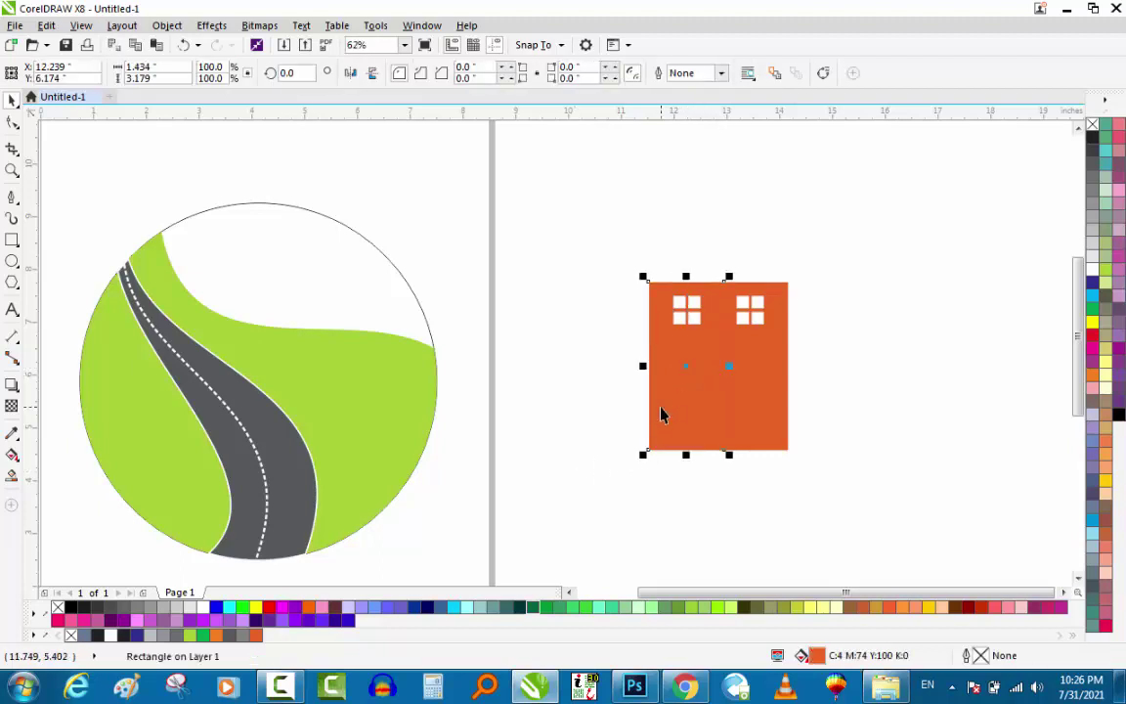
key(F10)
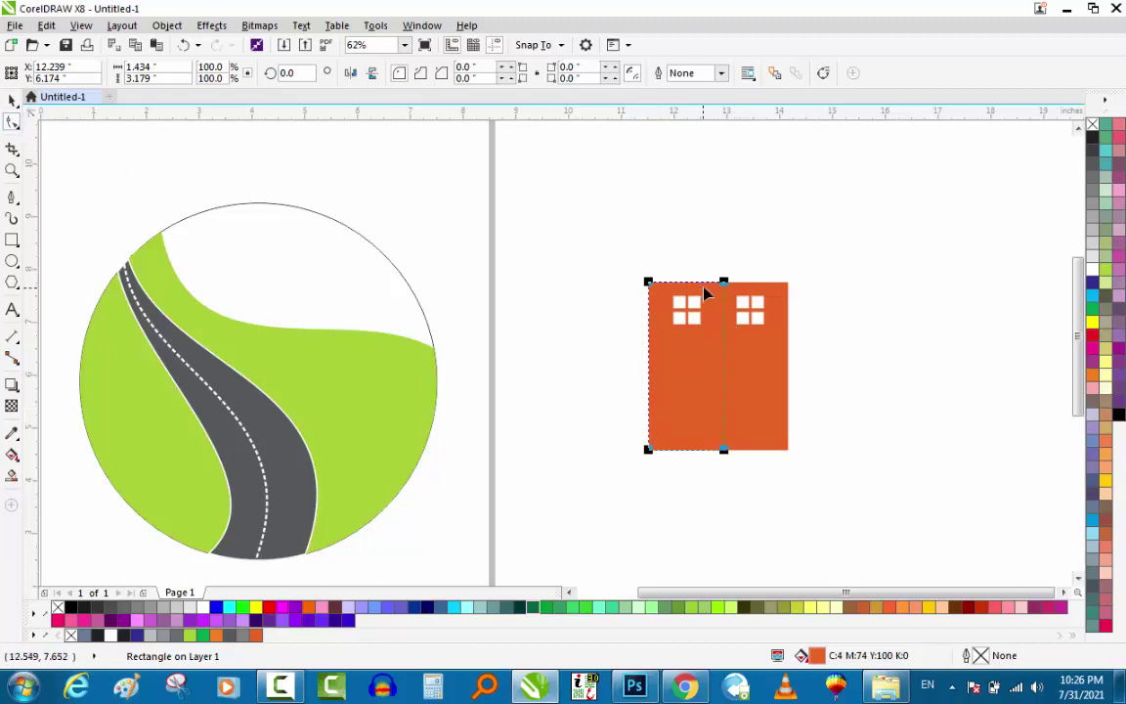
key(ctrl+q)
drag(724, 283, 724, 211)
key(space)
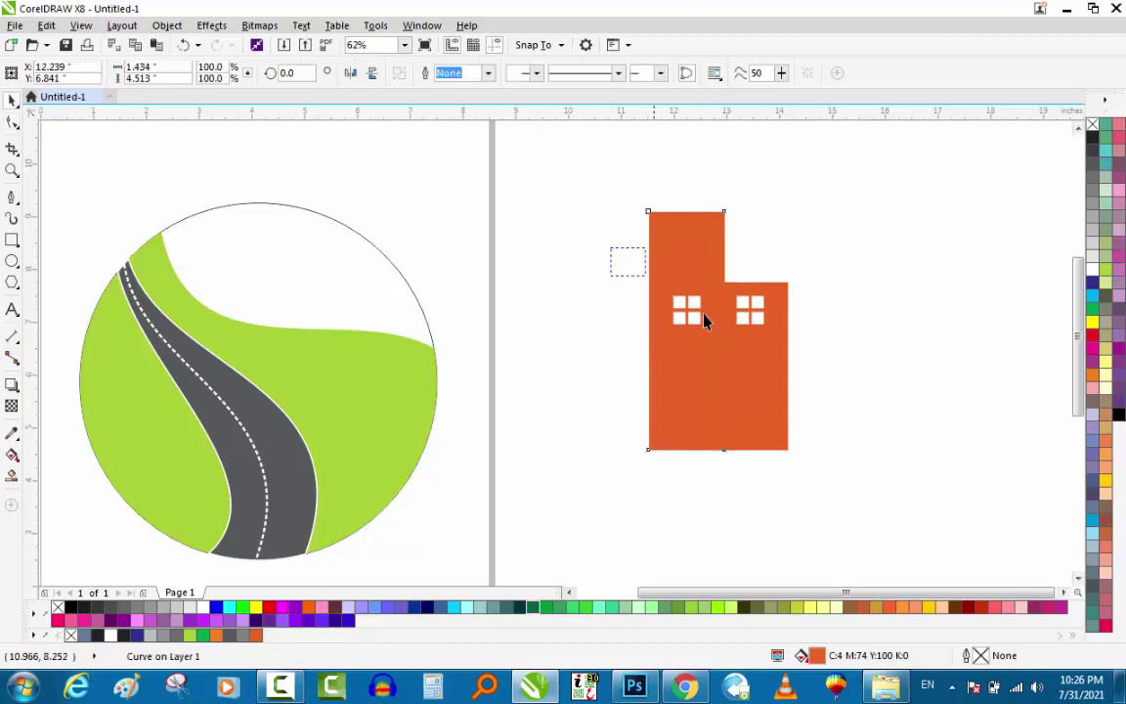
Step: Move the tall building's window up near its top, and duplicate the shorter building with its window to the tower's left side
click(680, 303)
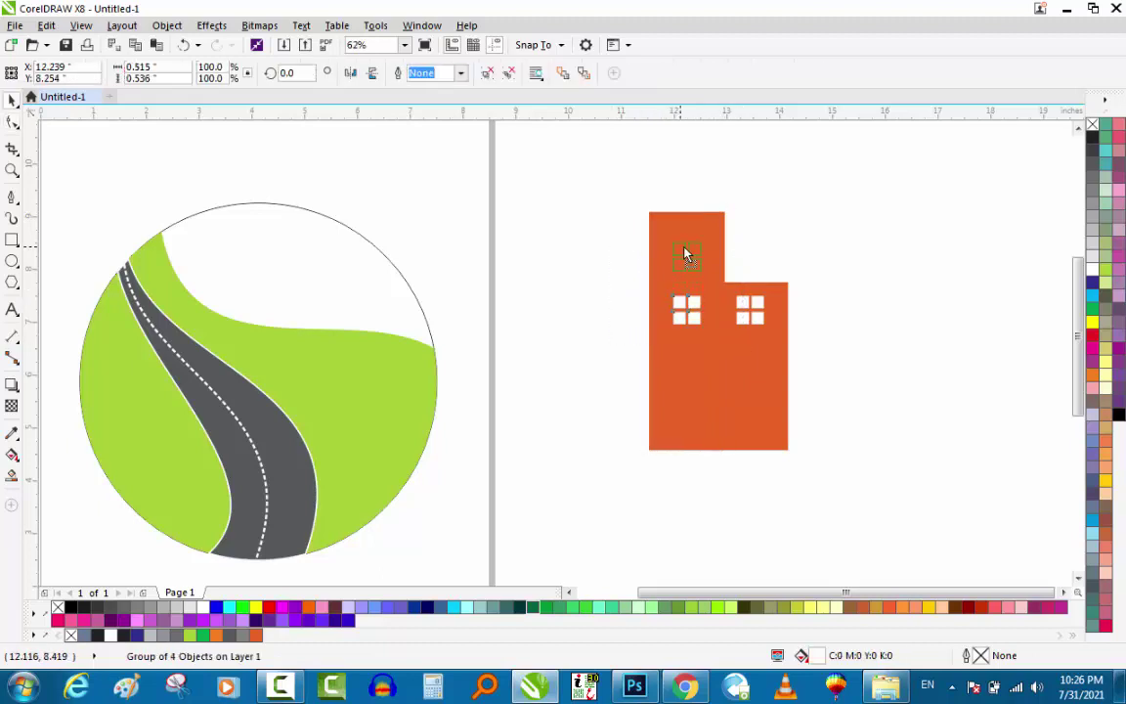
drag(684, 254, 684, 250)
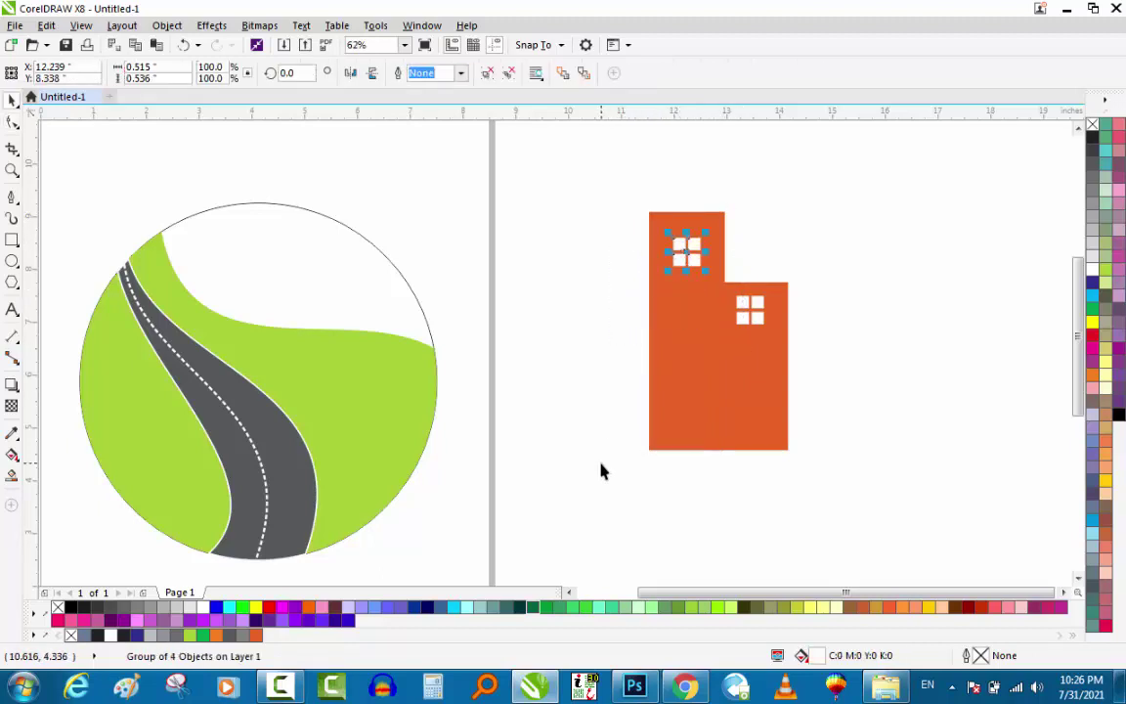
drag(826, 283, 664, 518)
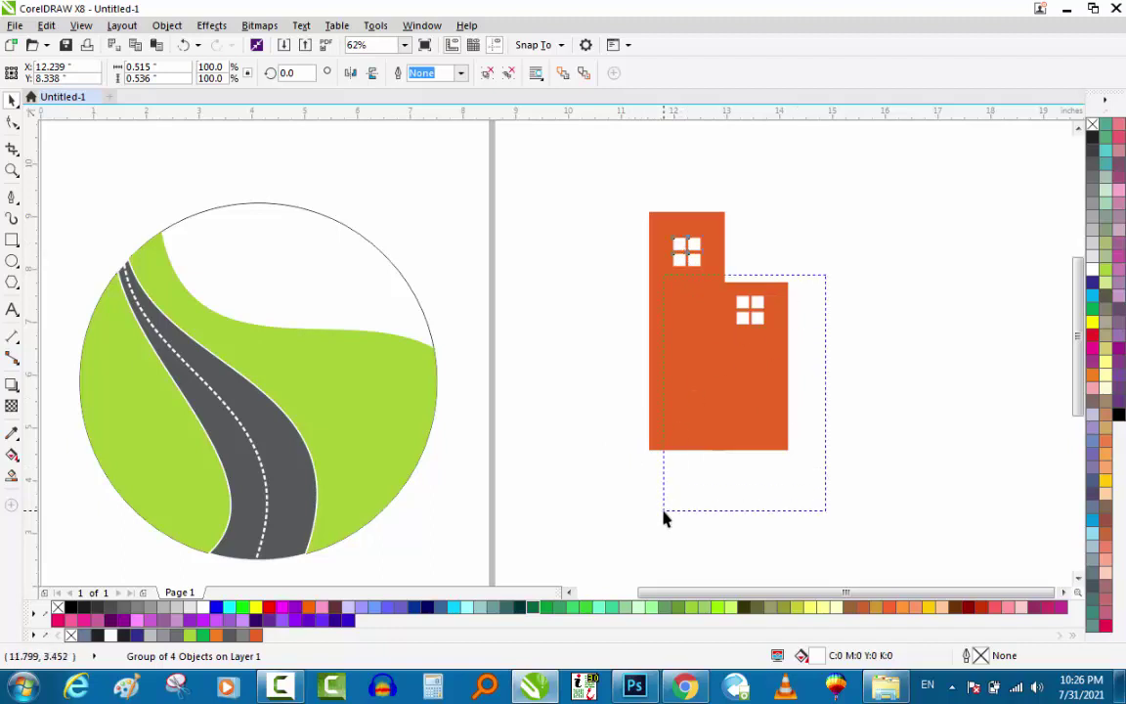
drag(738, 389, 606, 399)
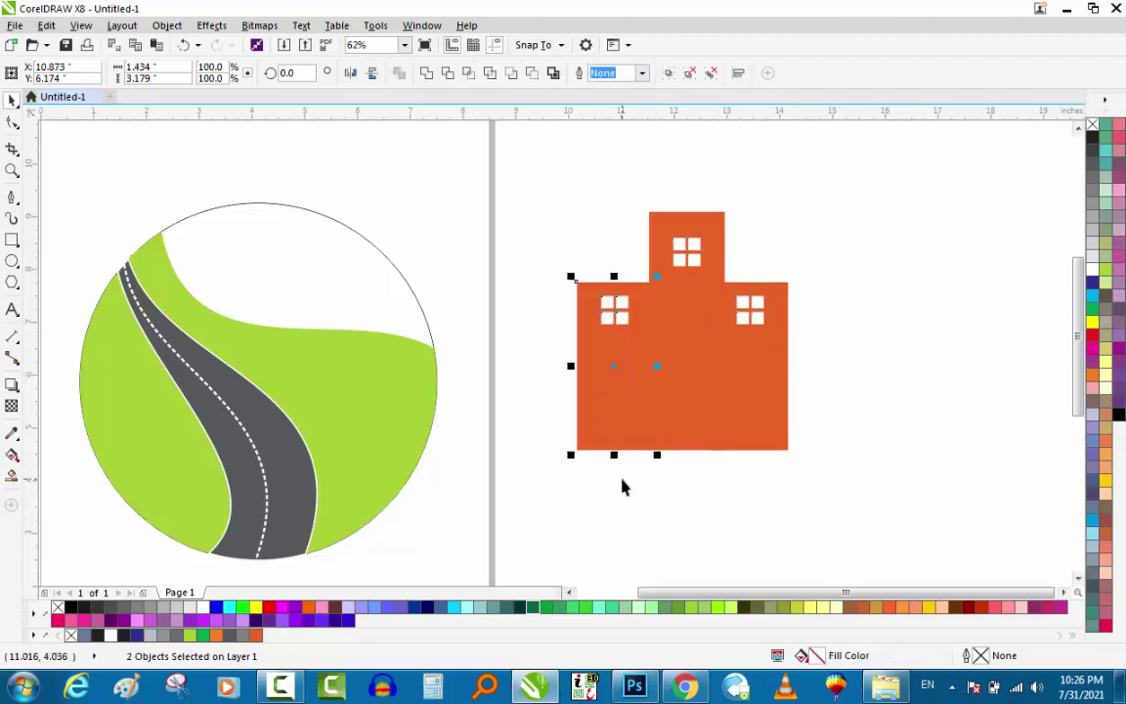
Step: Add a node at the middle of the left building's top edge and raise it to form a pointed roof
click(616, 406)
scroll(669, 255, up, 5)
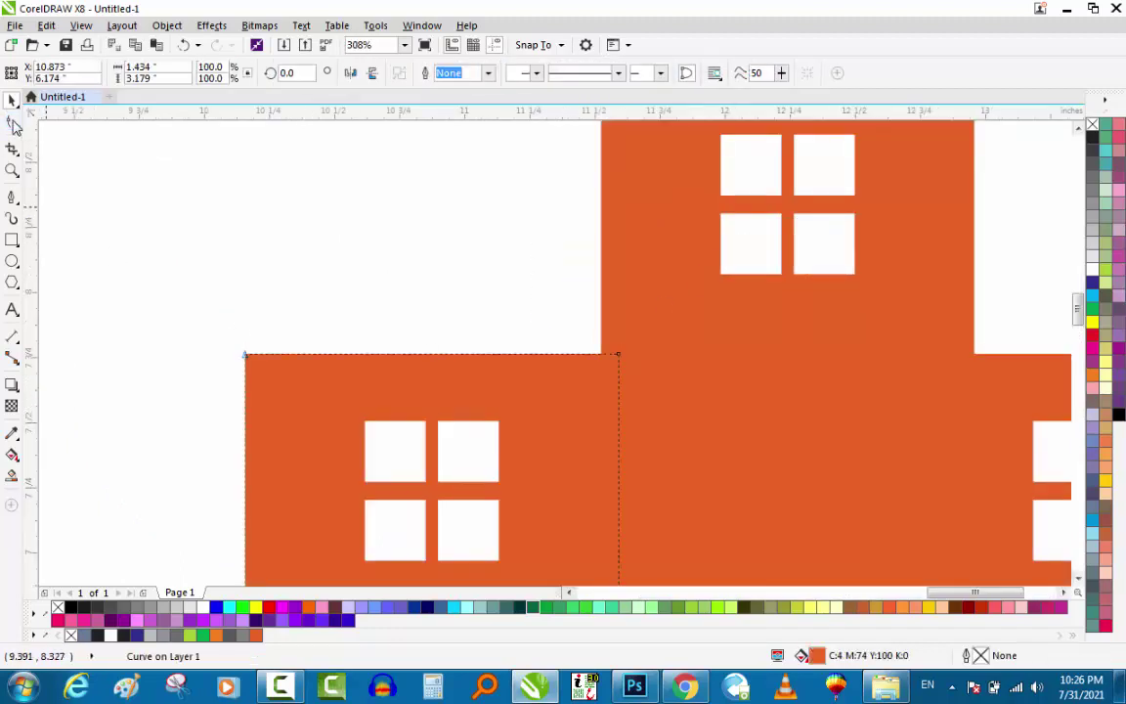
click(13, 123)
drag(168, 244, 694, 390)
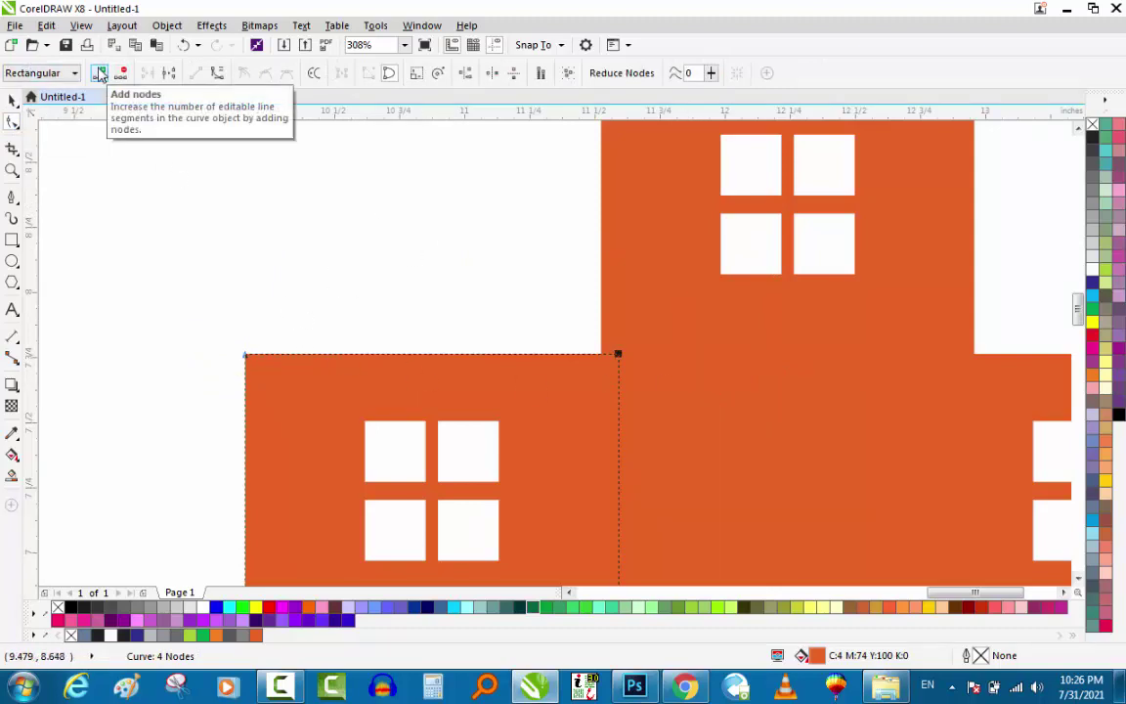
click(98, 76)
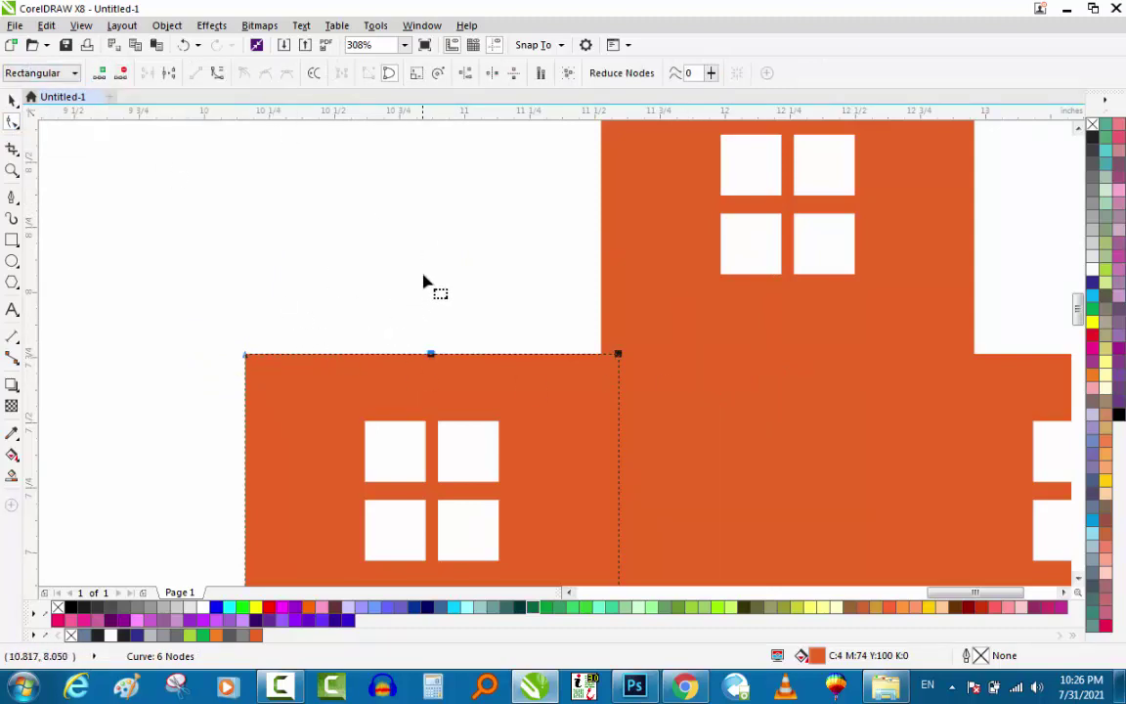
drag(497, 300, 391, 401)
drag(432, 356, 432, 259)
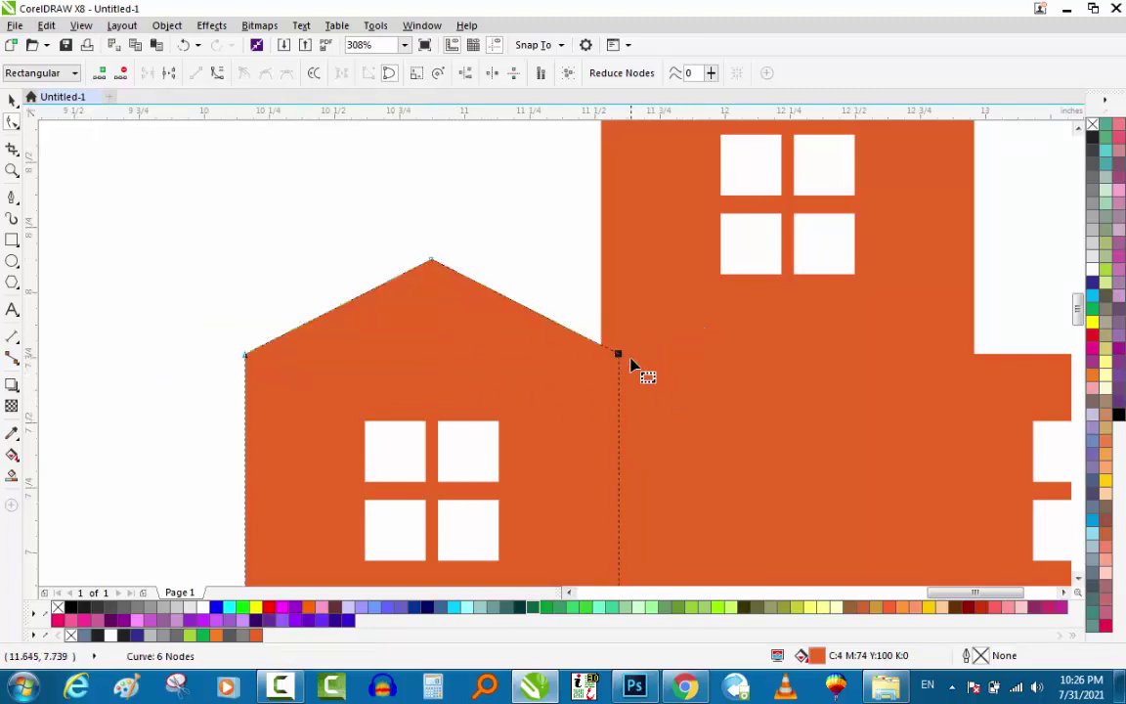
Step: Lower the two corner nodes at the base of the left building's pointed roof to steepen its slopes
drag(621, 290, 155, 422)
drag(619, 360, 623, 411)
key(space)
Step: Give the pointed-roof building and the right-hand building a 2 pt white outline
scroll(411, 322, down, 3)
scroll(402, 371, down, 5)
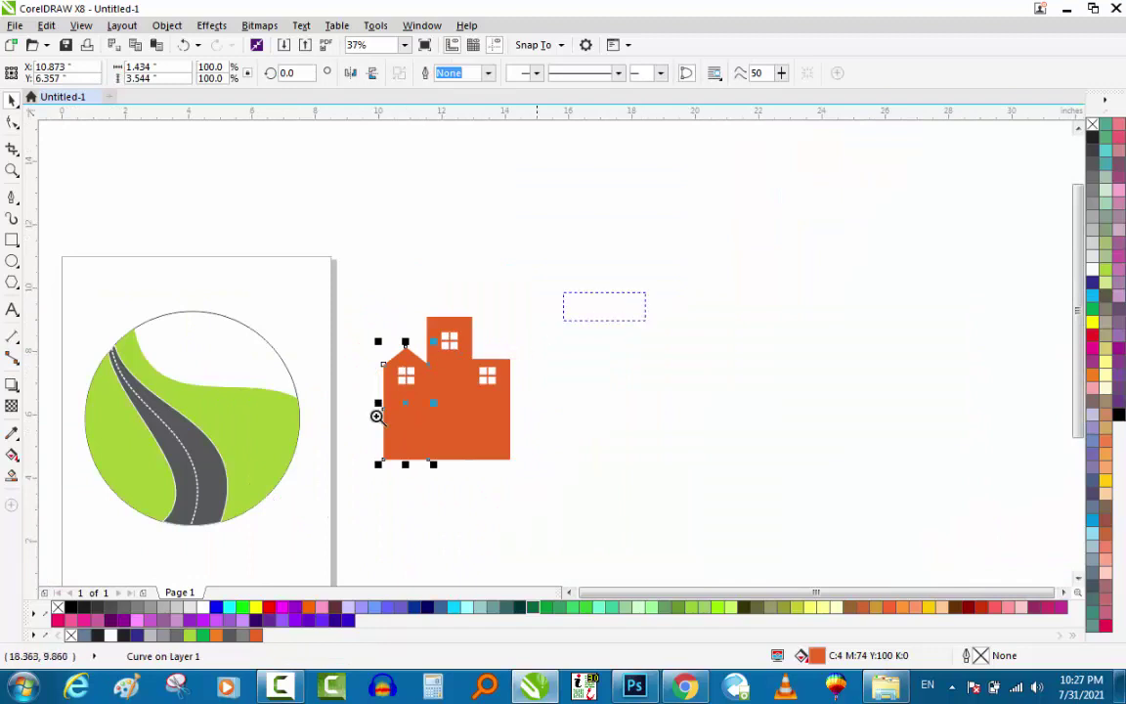
scroll(492, 453, up, 4)
shift+click(555, 428)
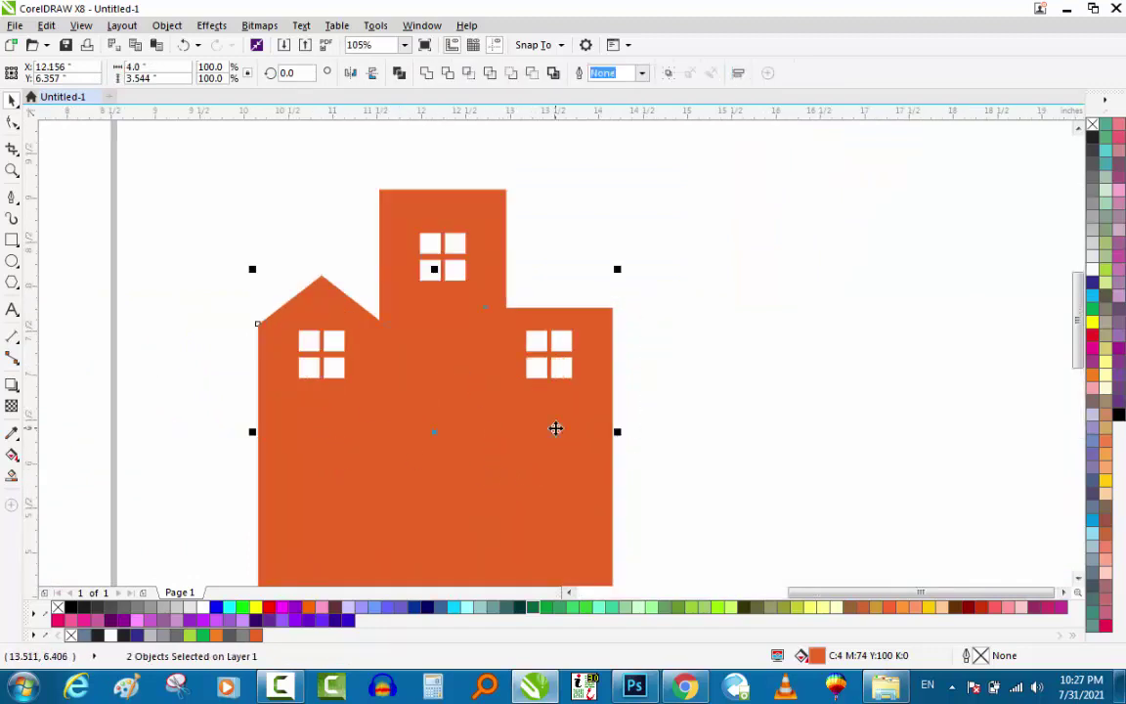
key(F12)
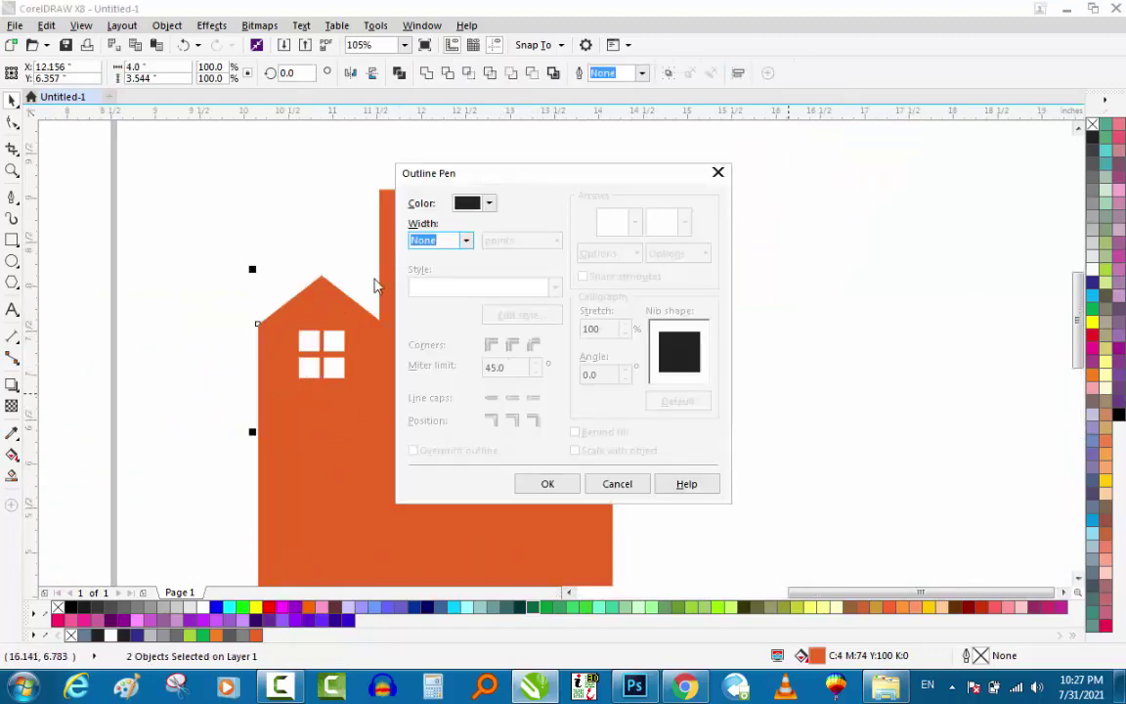
text(2)
key(Return)
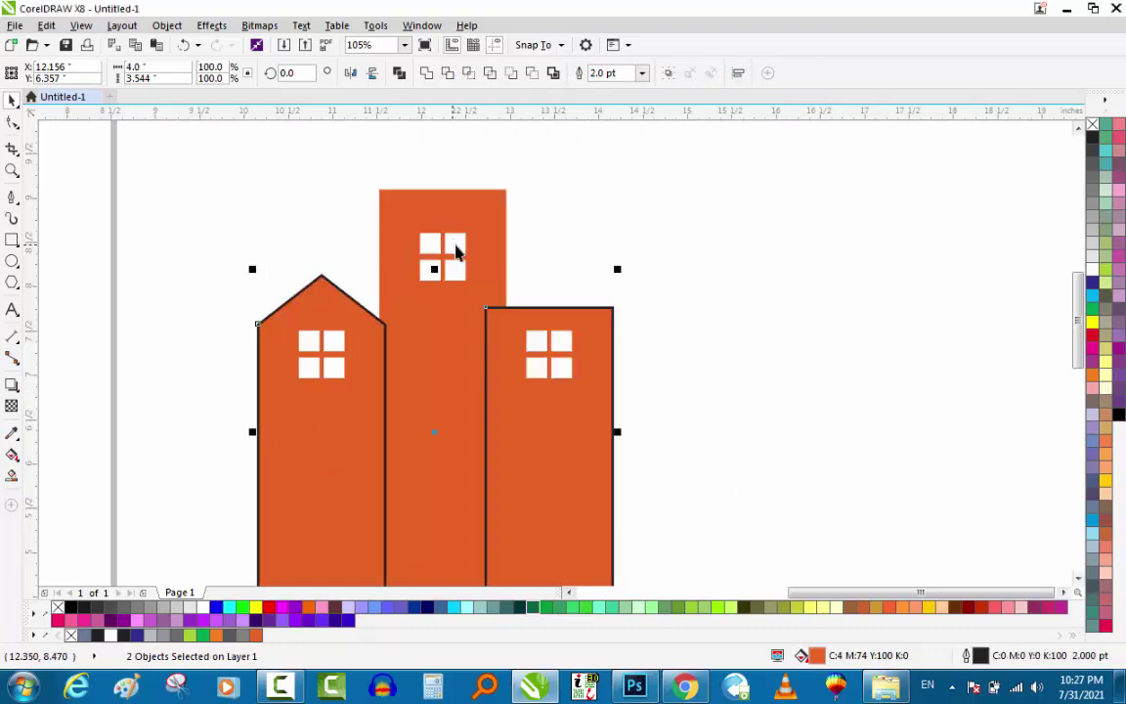
right_click(1093, 270)
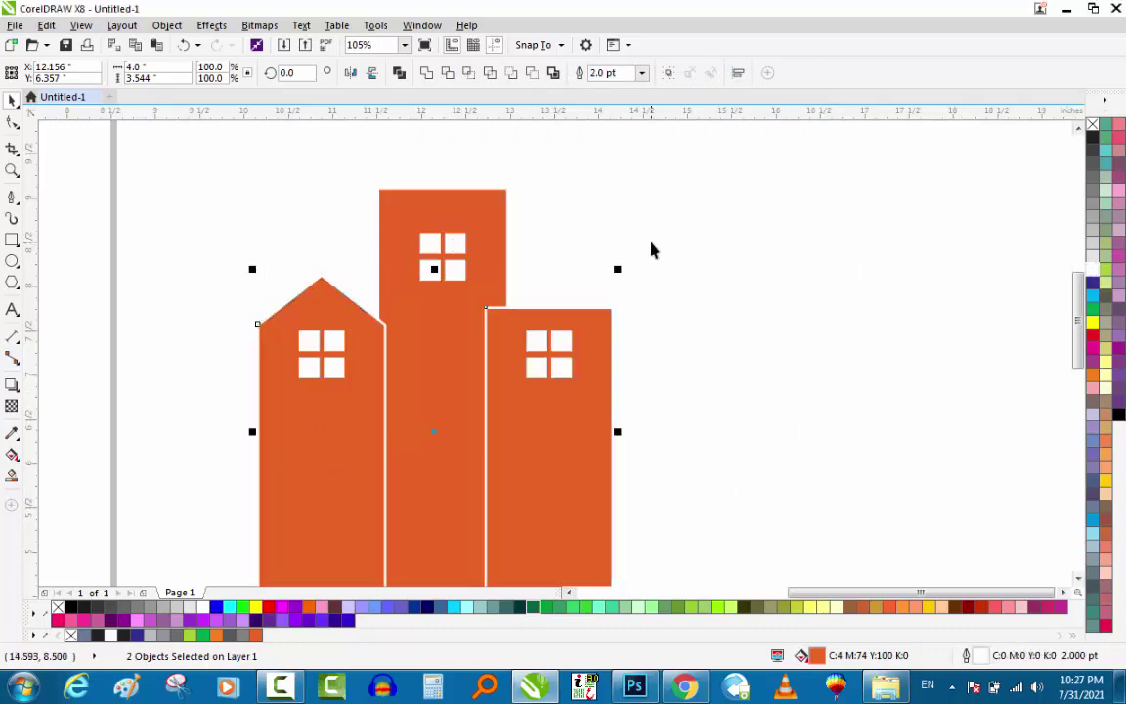
Step: Draw a narrow upright rectangle about 0.36 by 1.67 inches at the base of the left building and fill it white
scroll(684, 246, down, 2)
key(F2)
drag(712, 222, 484, 398)
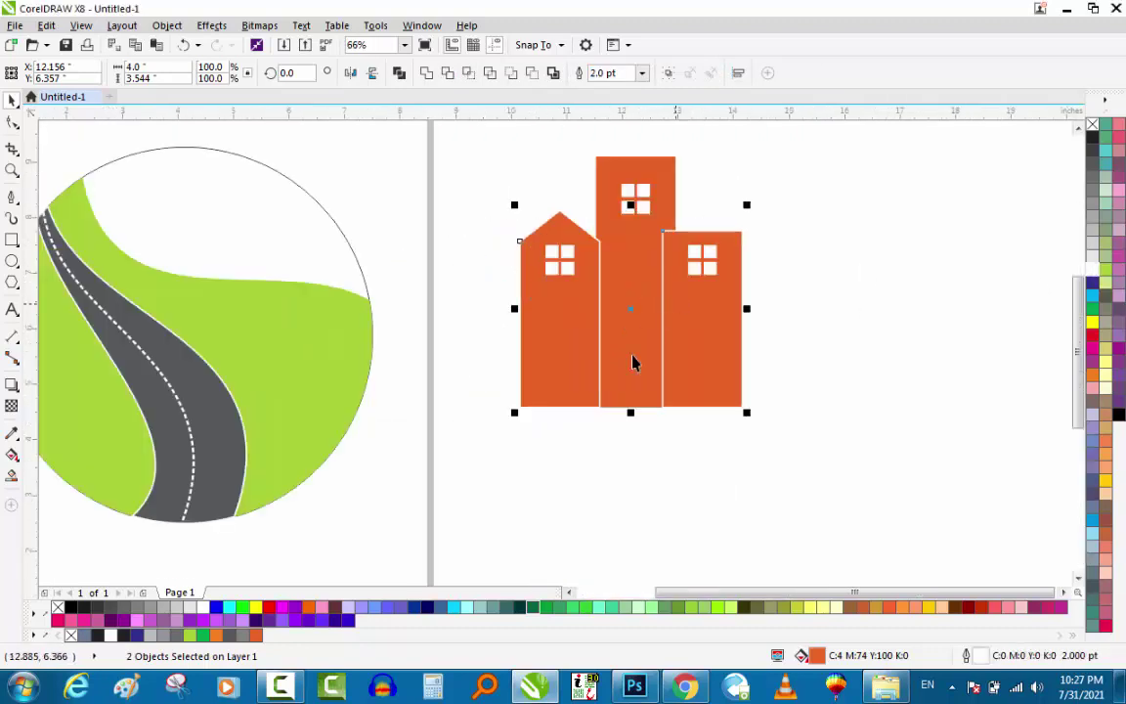
key(F2)
drag(467, 465, 712, 259)
click(251, 356)
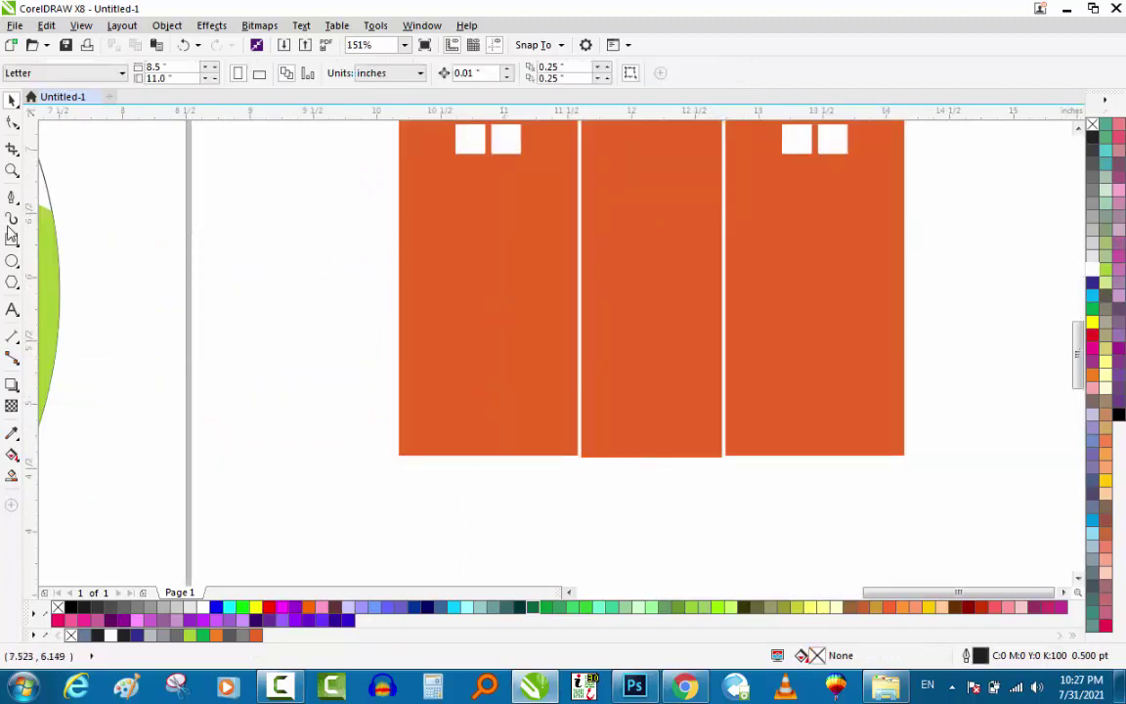
click(13, 239)
mouse_move(519, 242)
mouse_down()
mouse_move(578, 455)
mouse_move(565, 457)
mouse_up()
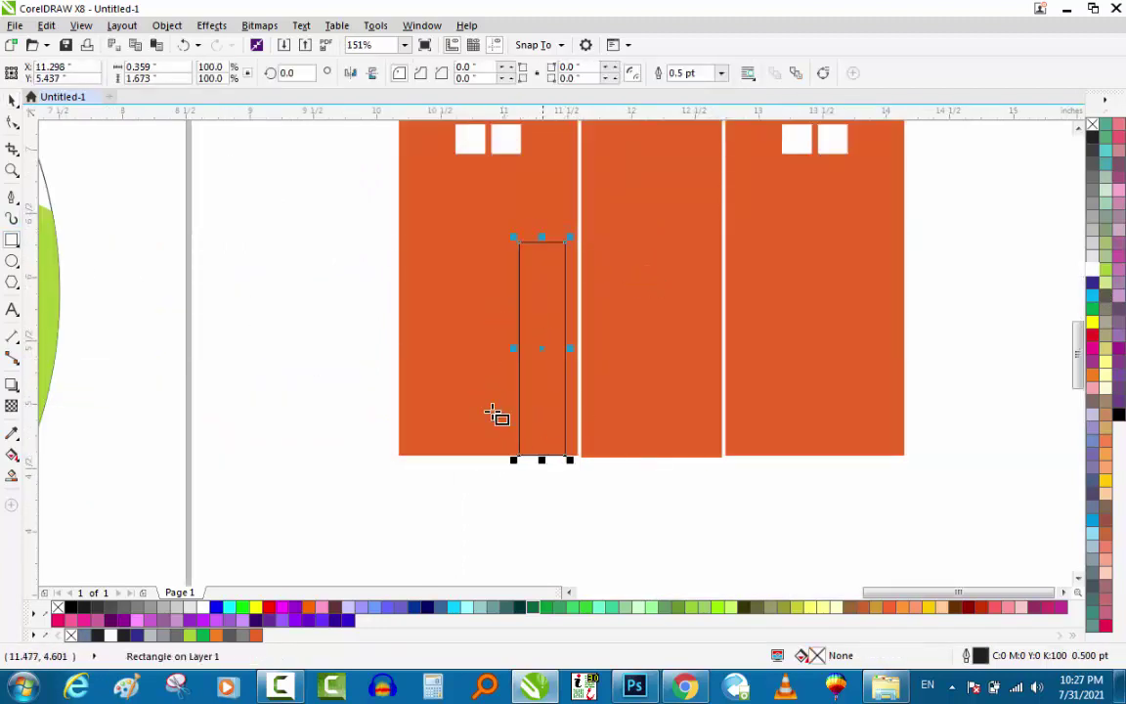
click(1092, 262)
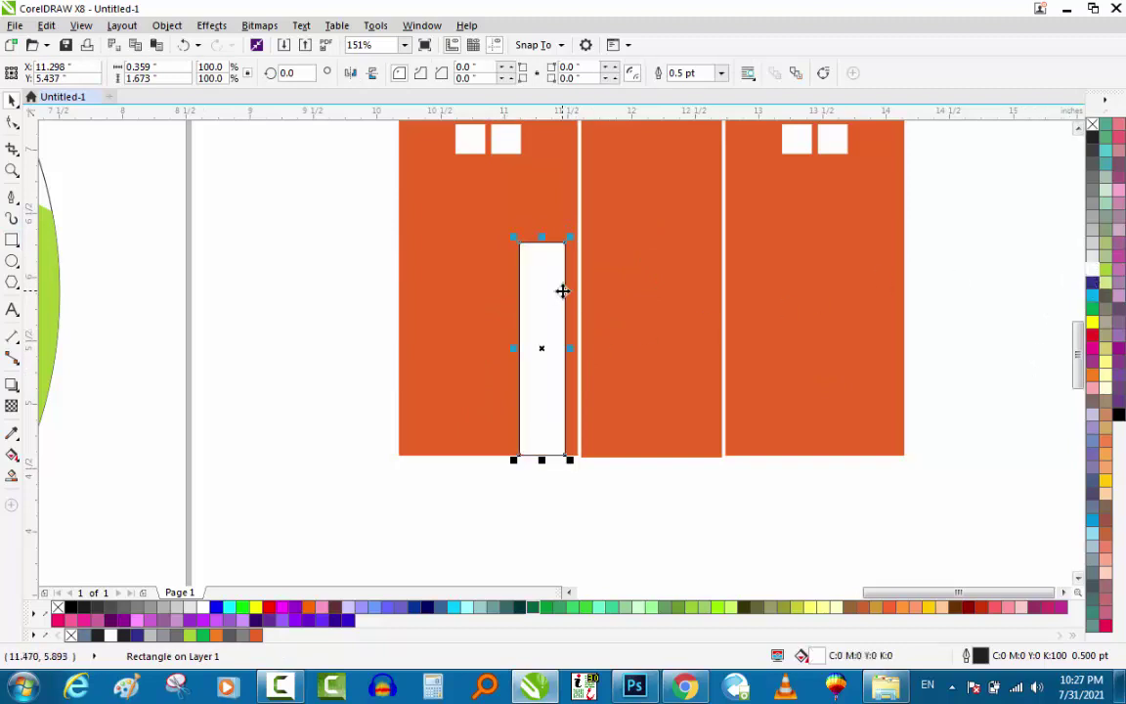
Step: Duplicate the white rectangle to its left, group the pair and centre it horizontally on the pointed-roof building
drag(553, 290, 499, 298)
drag(402, 535, 585, 224)
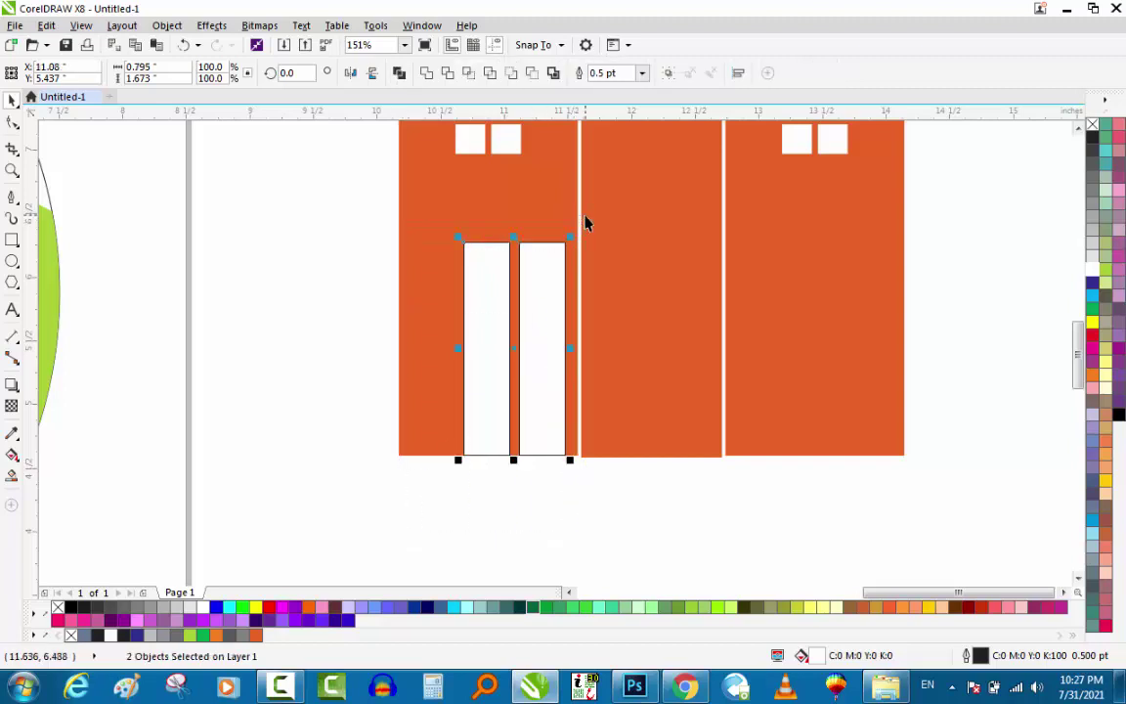
key(ctrl+g)
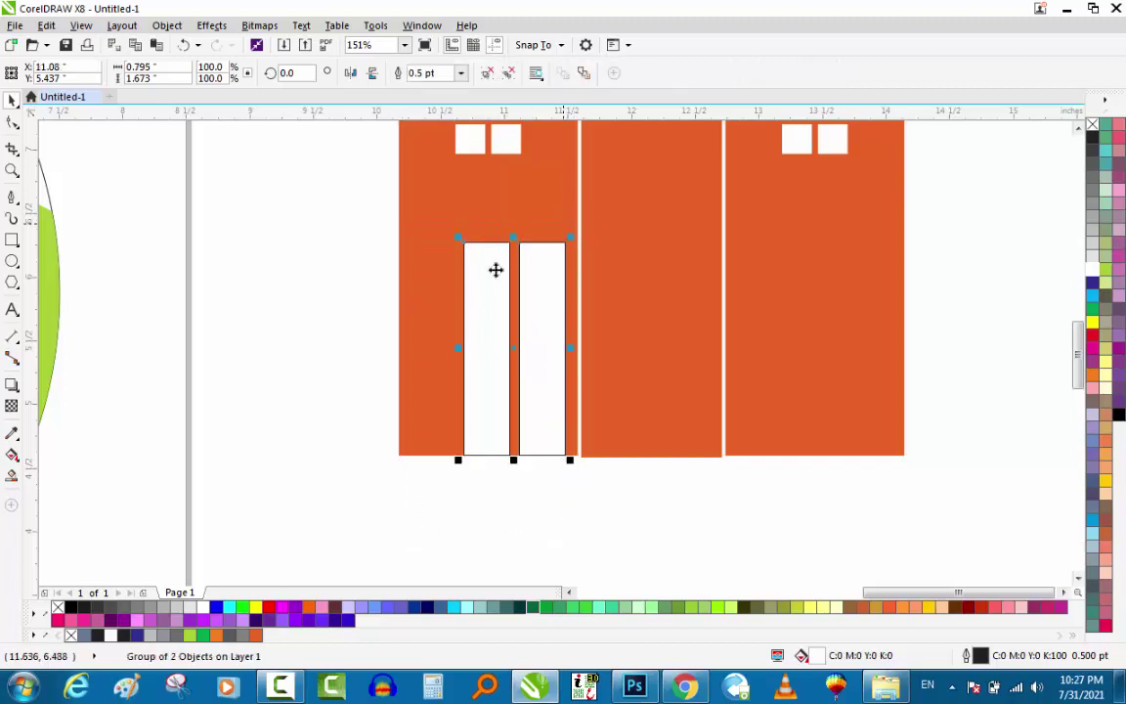
shift+click(437, 376)
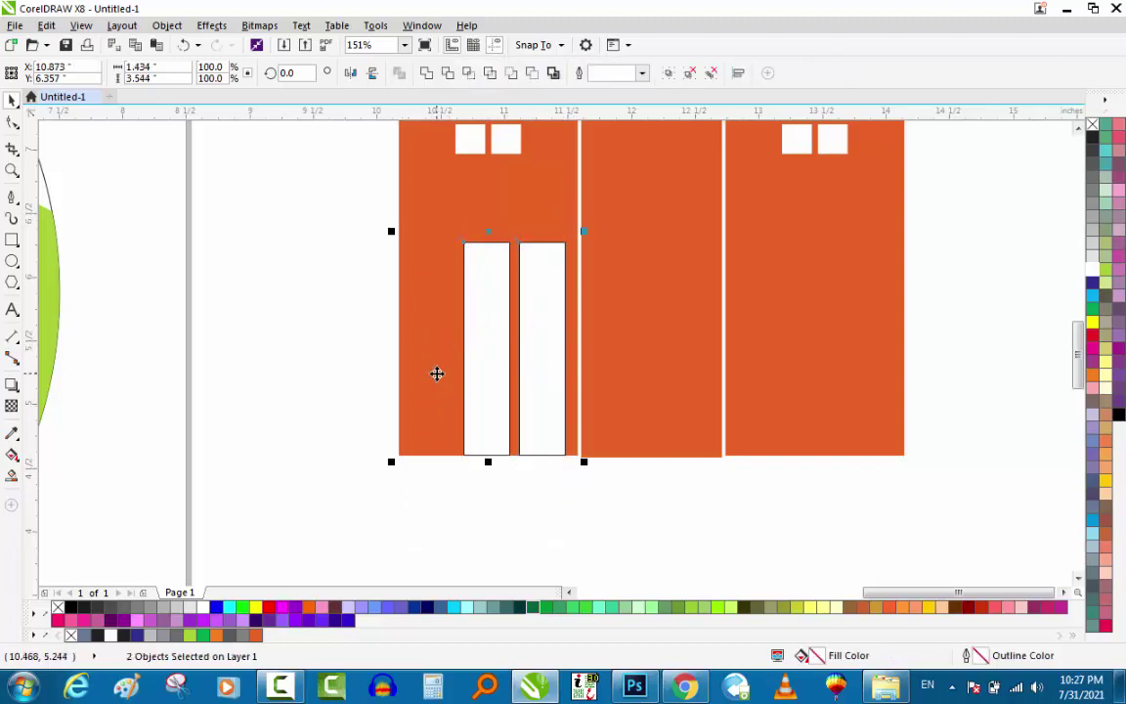
key(c)
click(520, 393)
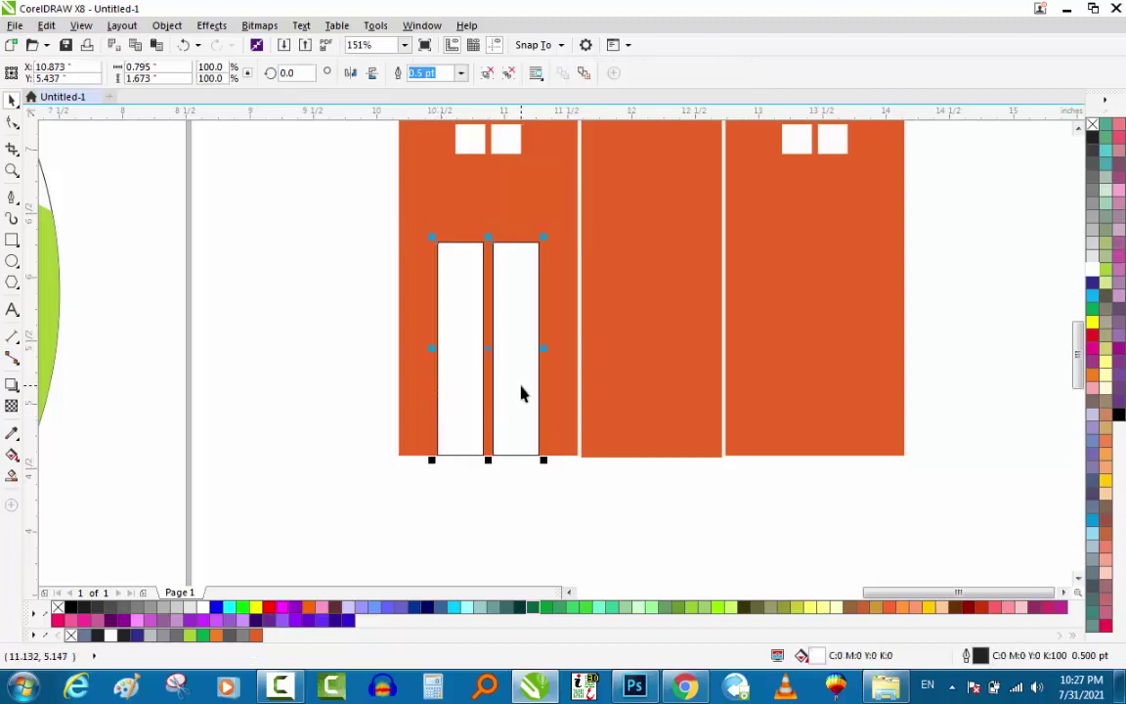
Step: Widen the pair of white door panels symmetrically to about 1.07 inches and remove their outline
drag(543, 347, 560, 347)
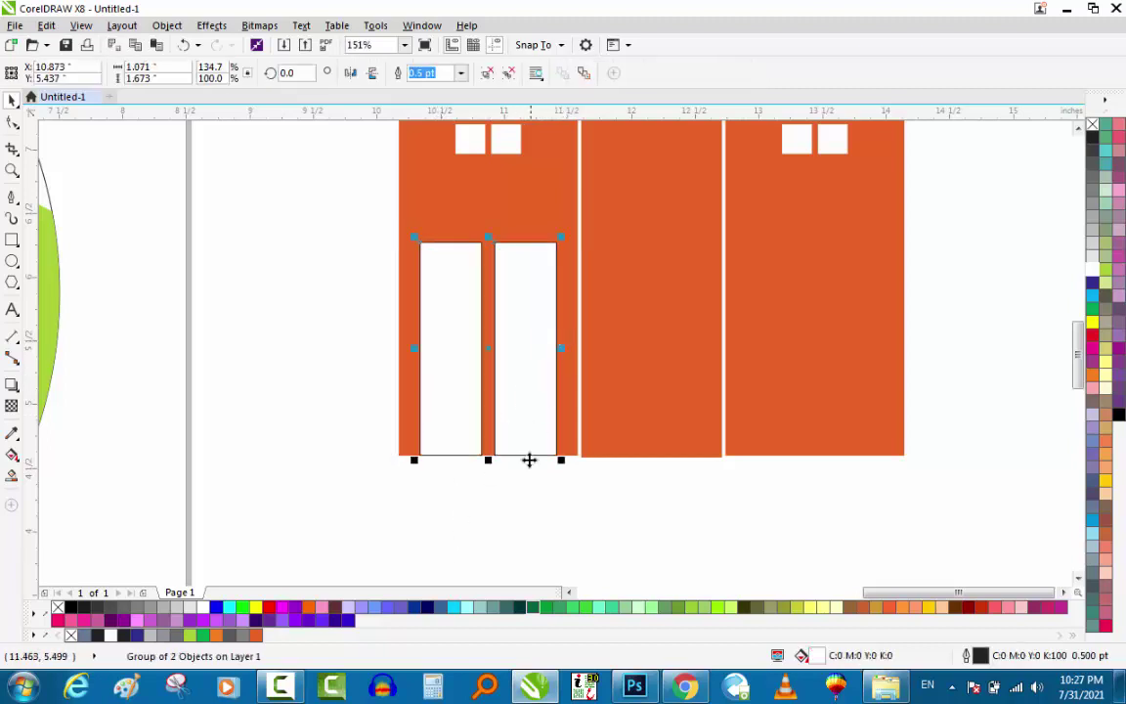
right_click(1093, 124)
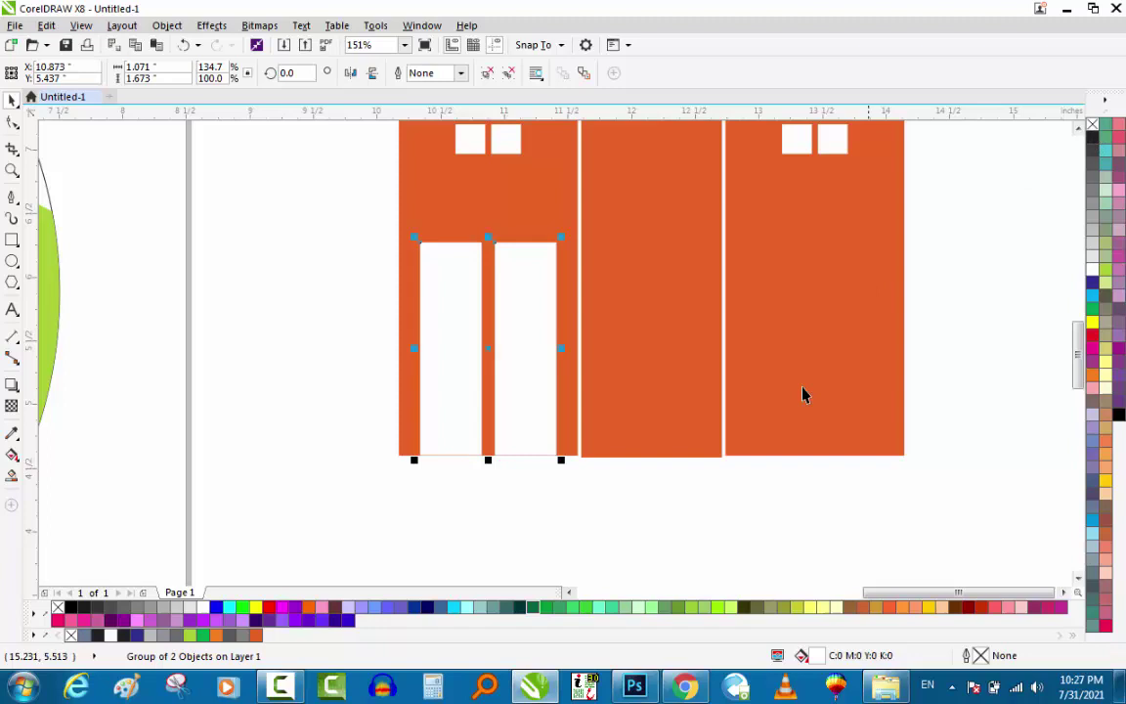
click(710, 499)
scroll(710, 500, down, 1)
scroll(692, 293, up, 1)
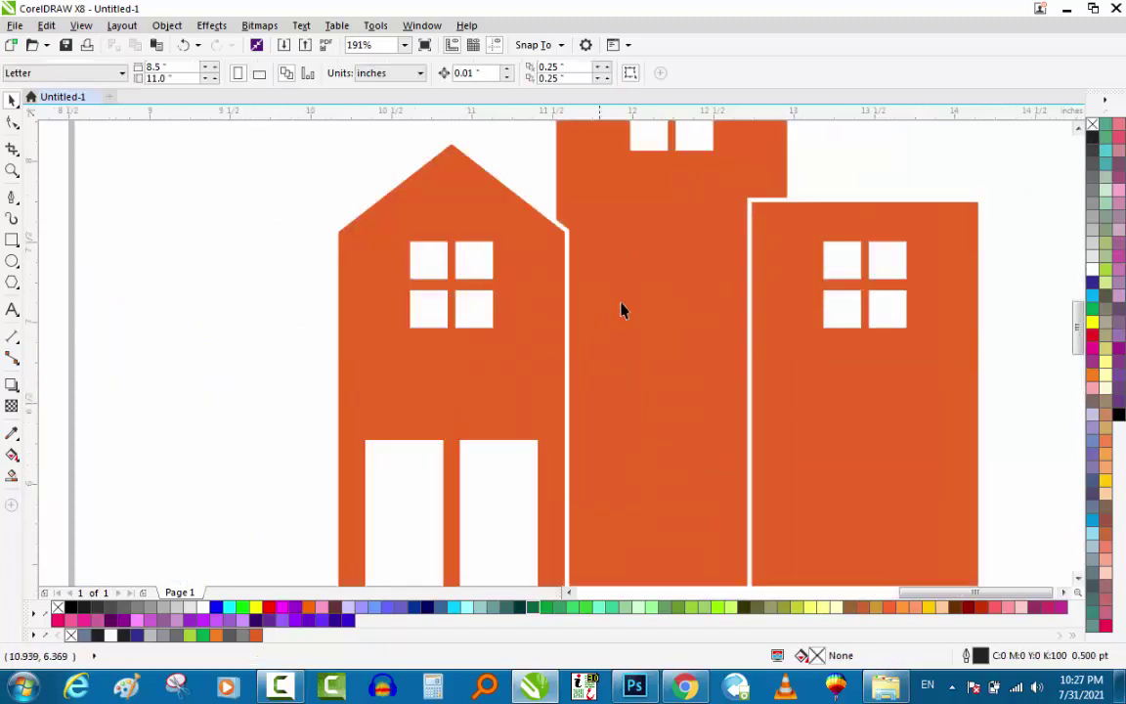
Step: Group all the buildings with their windows and doors, scale them to about 3.12 by 3.52 inches and place them on the green ground's right side
scroll(621, 307, down, 1)
scroll(638, 289, down, 2)
drag(617, 310, 563, 390)
key(ctrl+g)
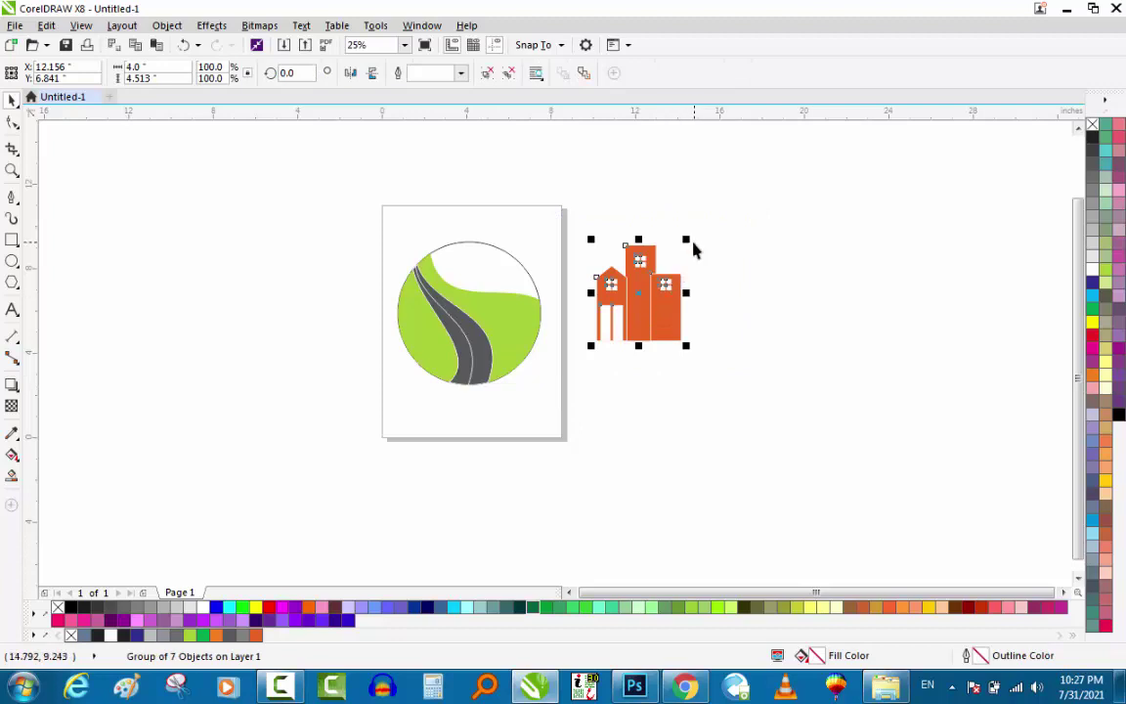
scroll(547, 274, up, 2)
drag(837, 334, 472, 271)
drag(580, 143, 528, 205)
mouse_move(448, 374)
mouse_down()
mouse_move(442, 342)
mouse_move(470, 371)
mouse_up()
click(614, 371)
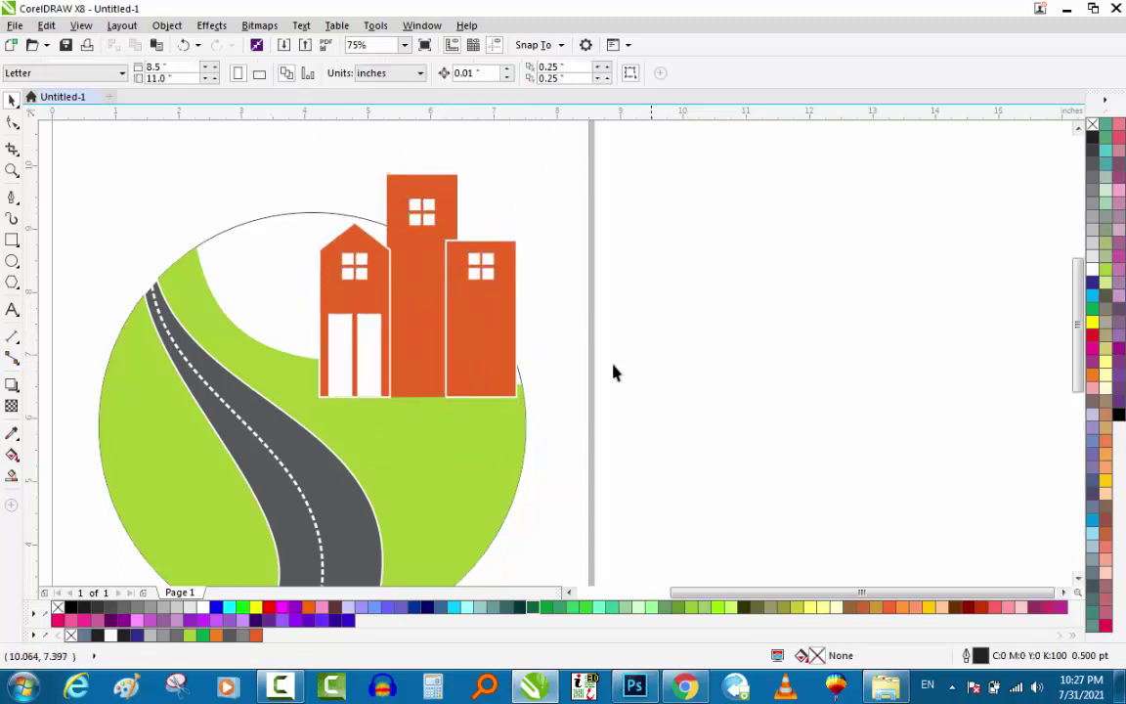
click(481, 365)
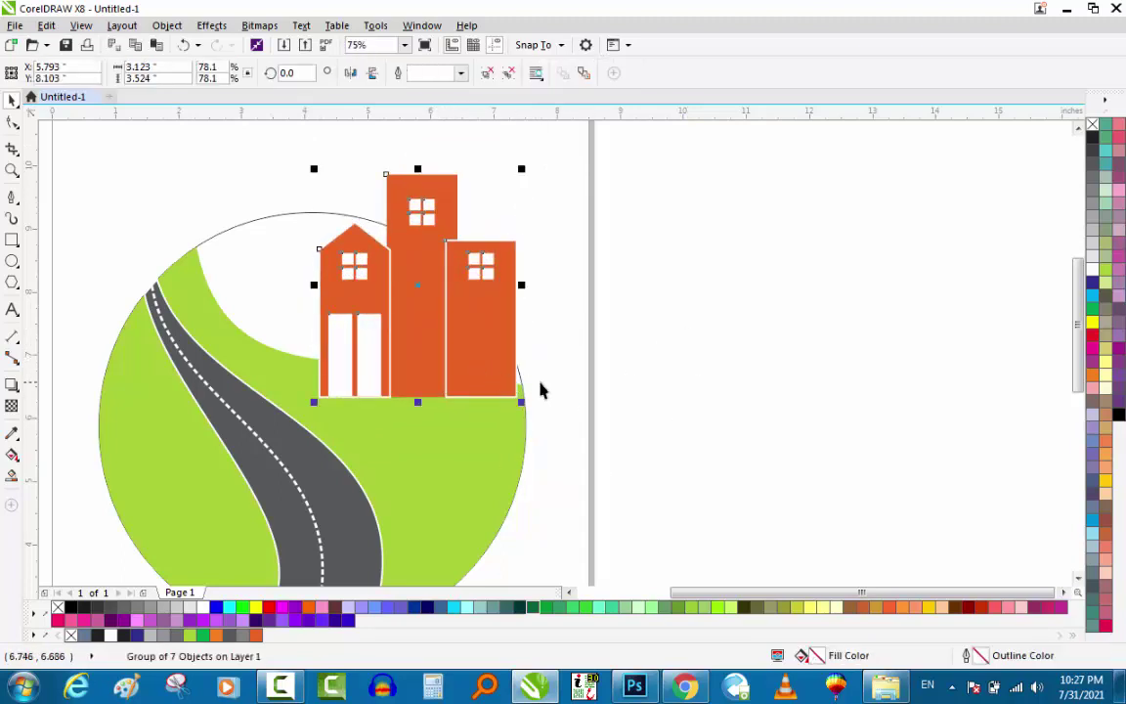
click(656, 356)
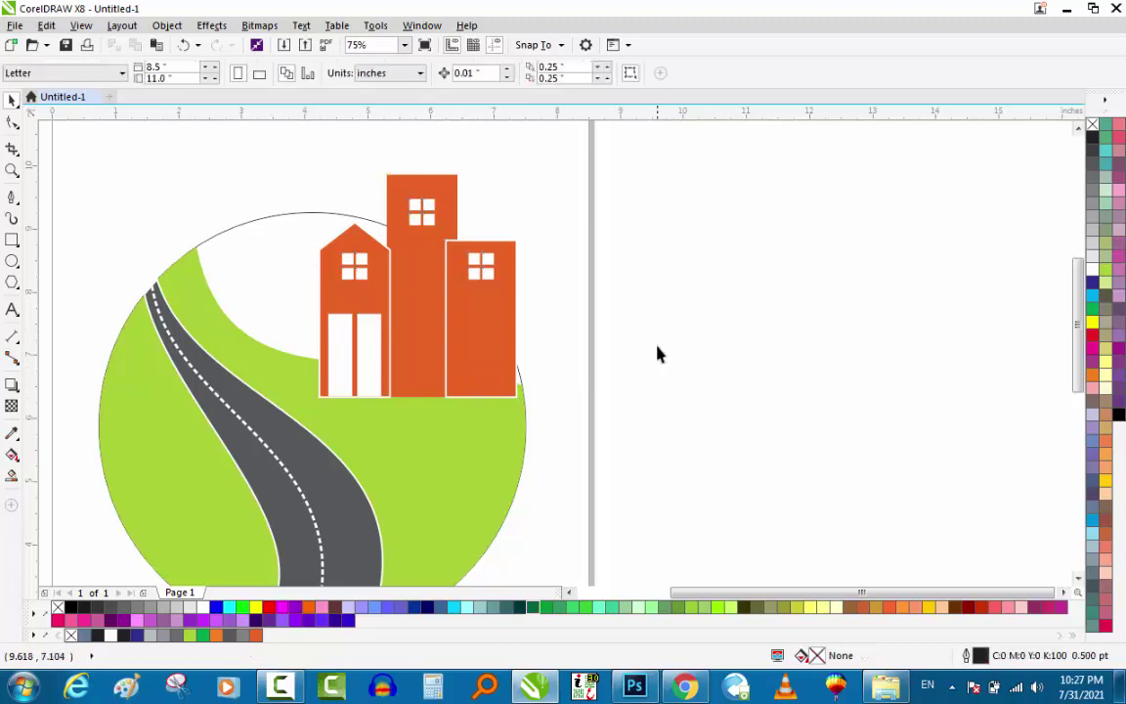
Step: Draw a square about 2.02 inches wide beside the page and rotate it to 315 degrees to form a diamond
click(11, 261)
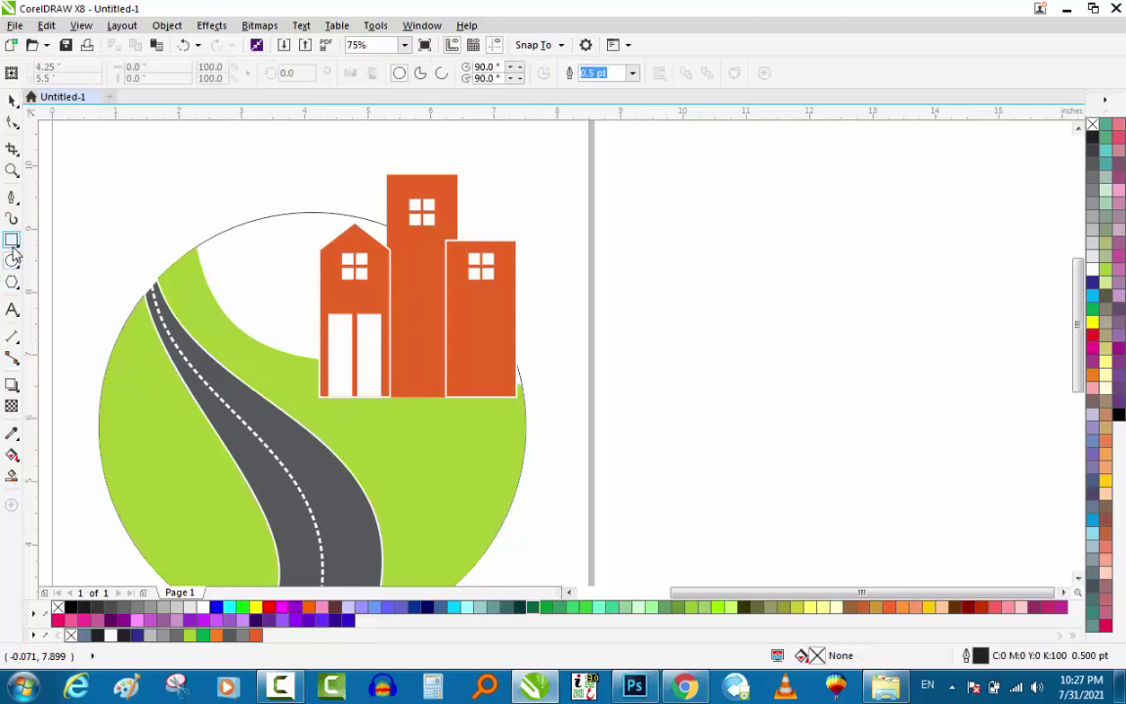
click(14, 246)
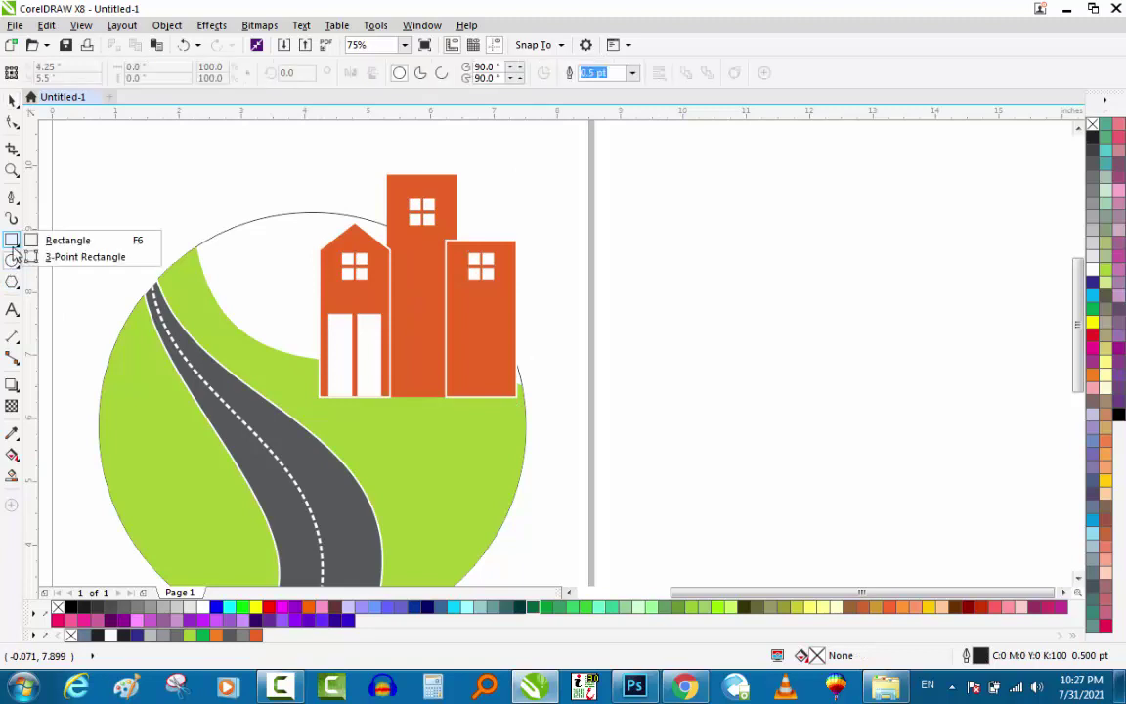
click(65, 241)
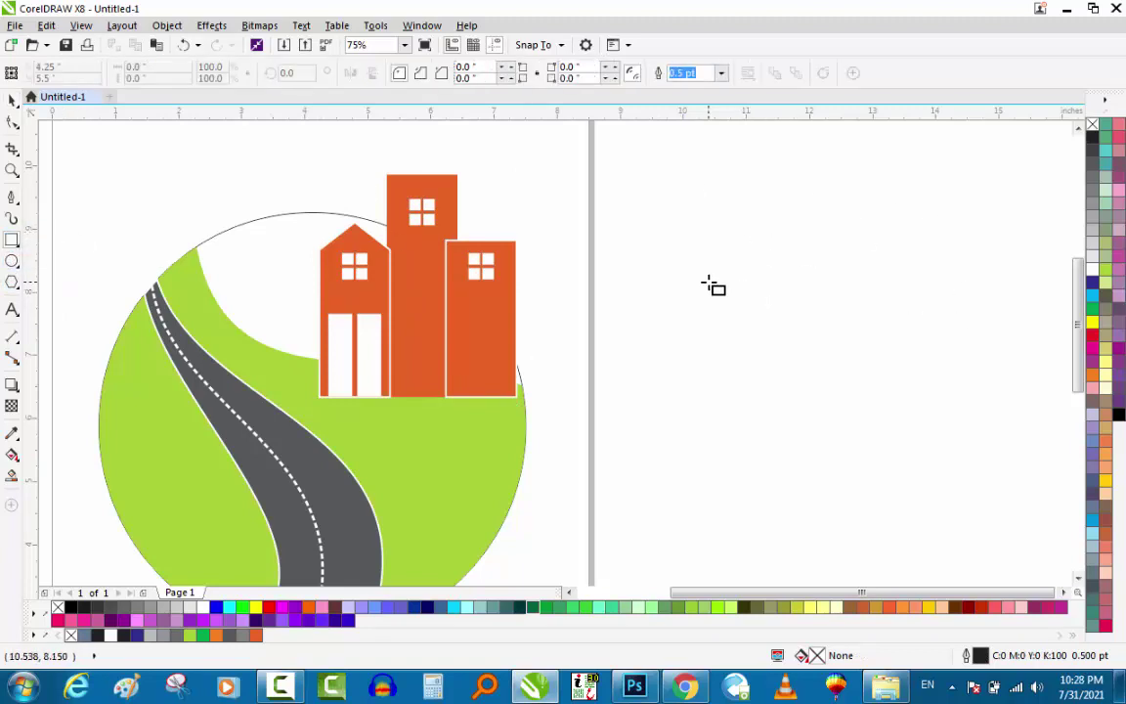
drag(734, 232, 862, 361)
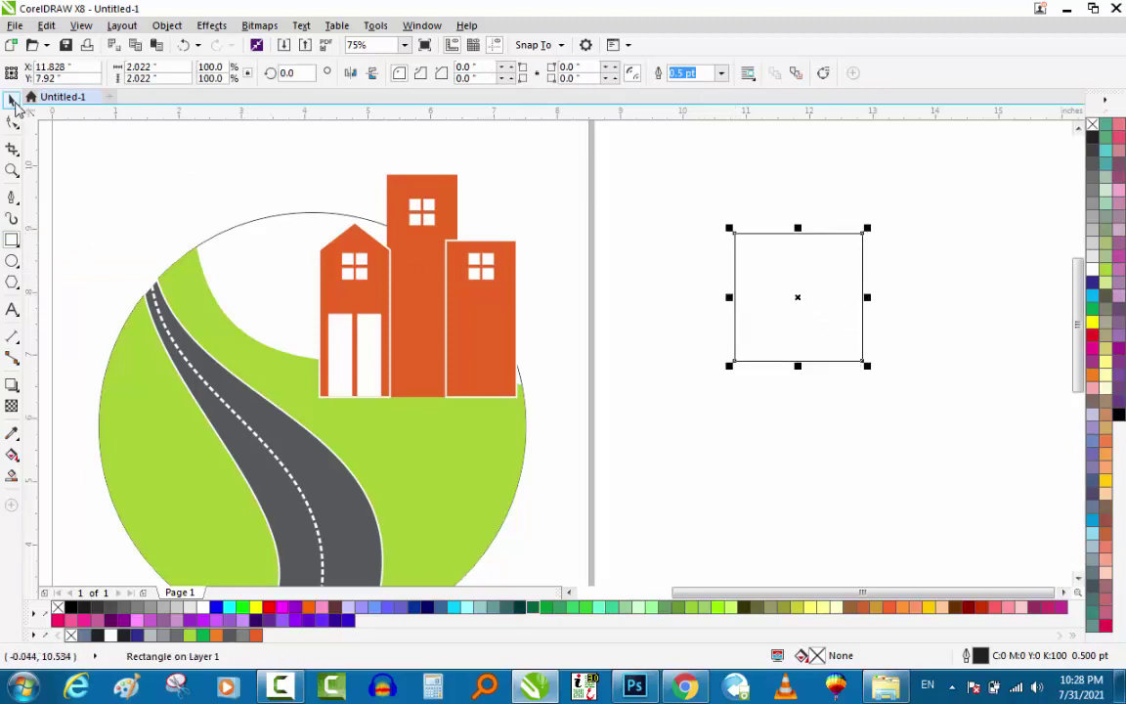
click(12, 102)
click(814, 256)
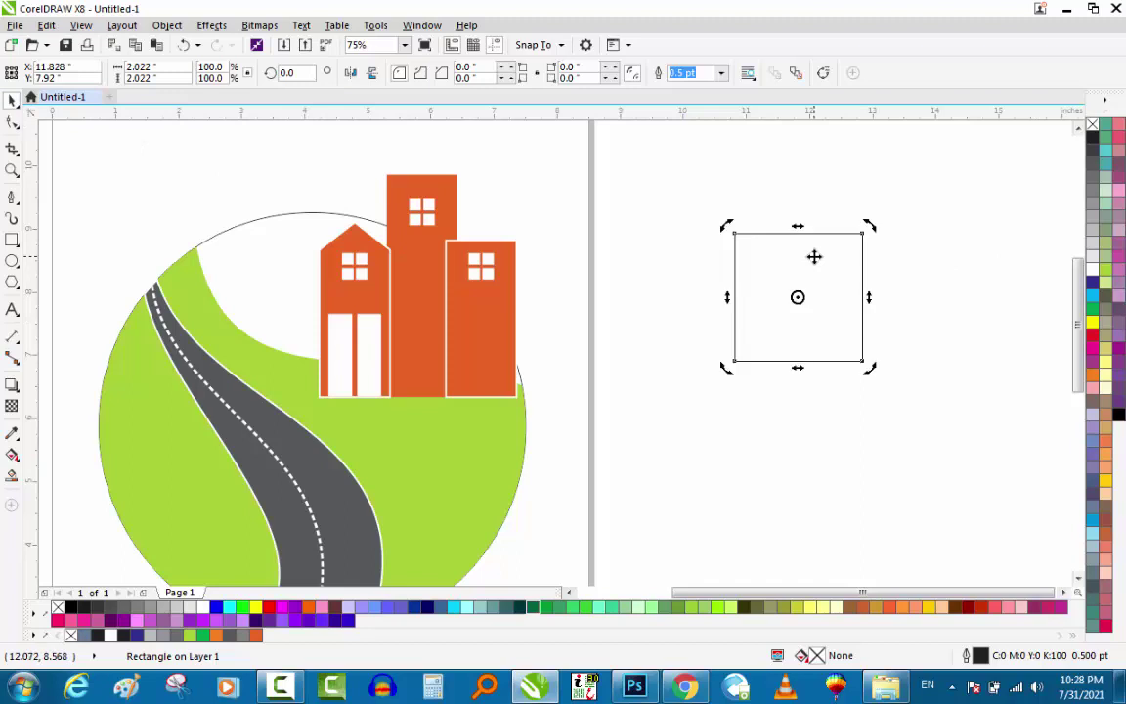
drag(868, 228, 908, 300)
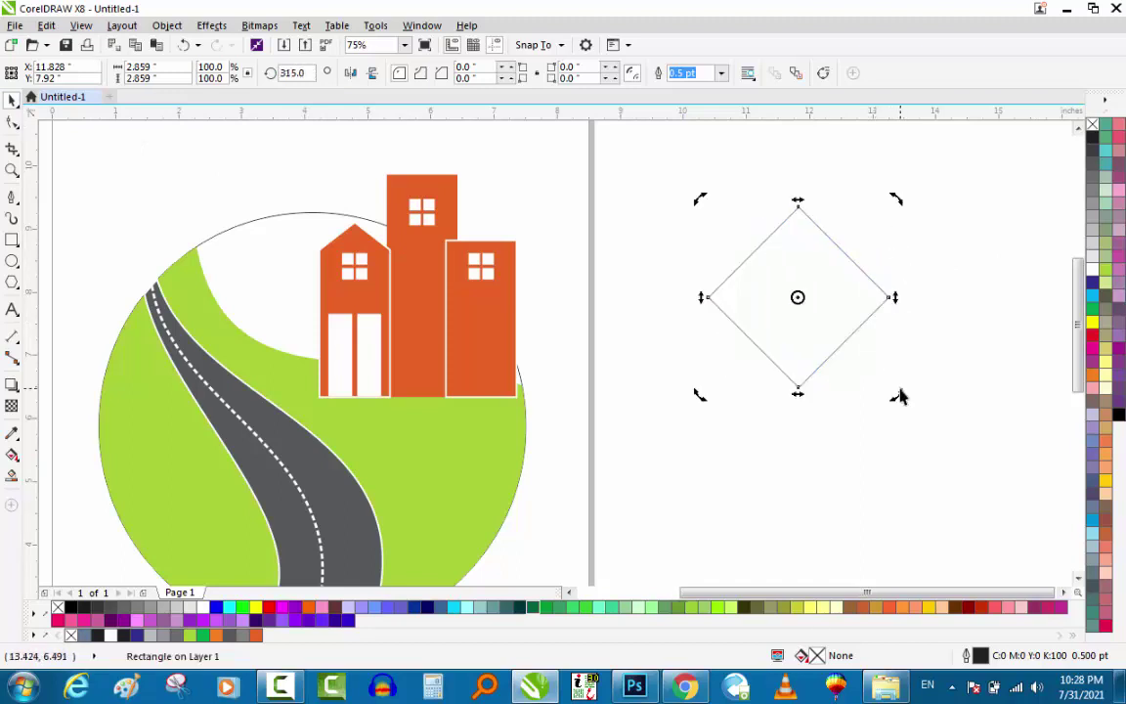
Step: Round the diamond's left and right corners to a radius of about 1.01 inches
click(11, 120)
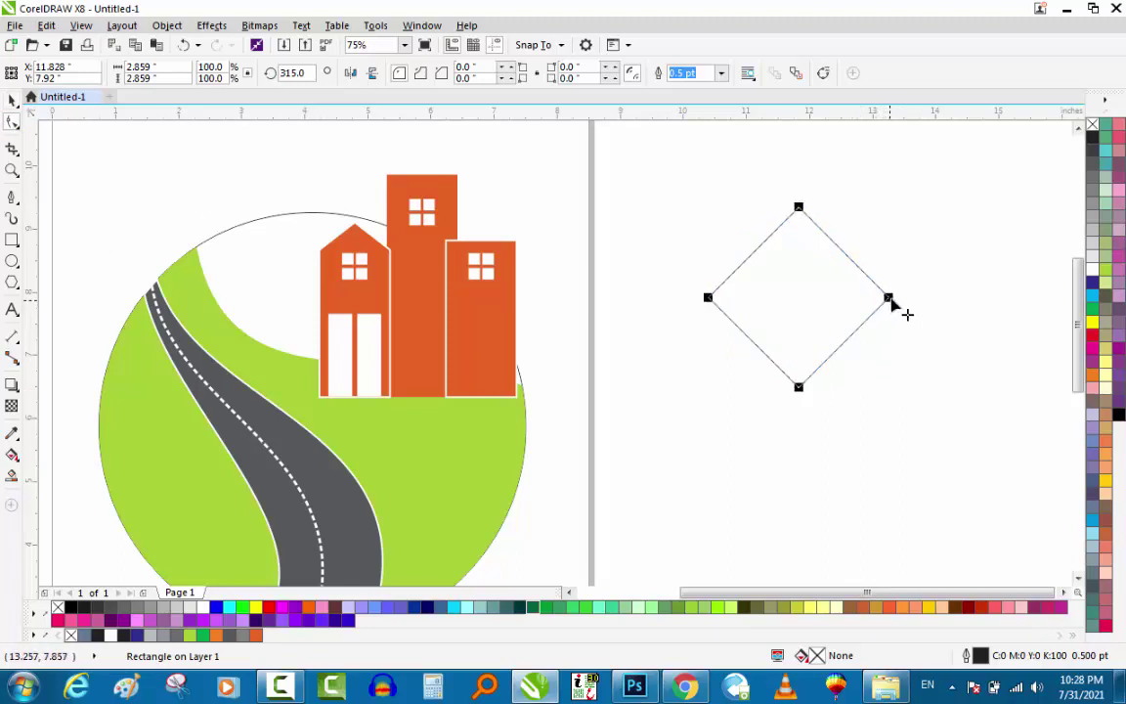
drag(891, 301, 816, 368)
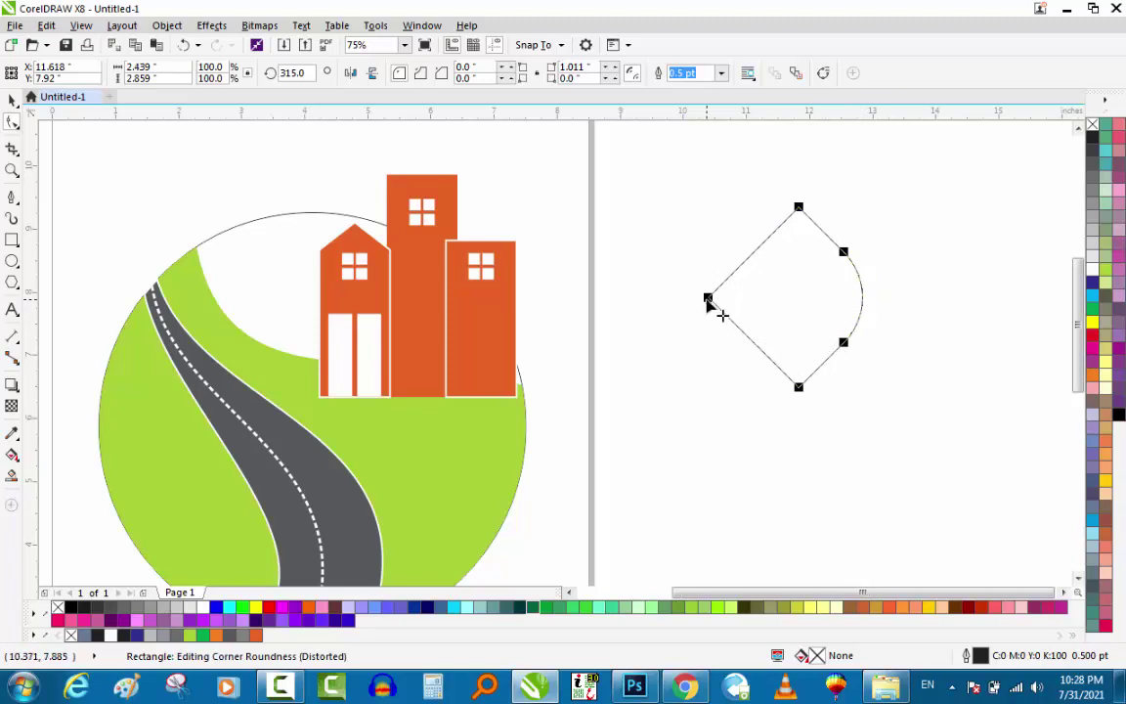
drag(710, 303, 819, 391)
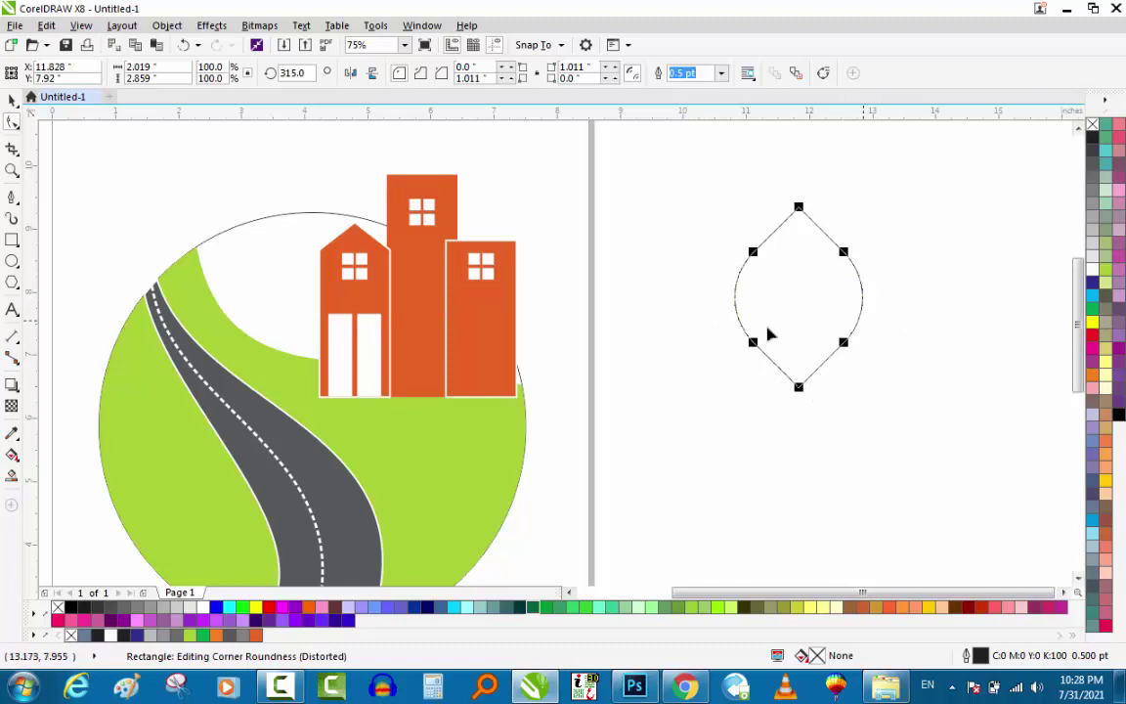
click(12, 99)
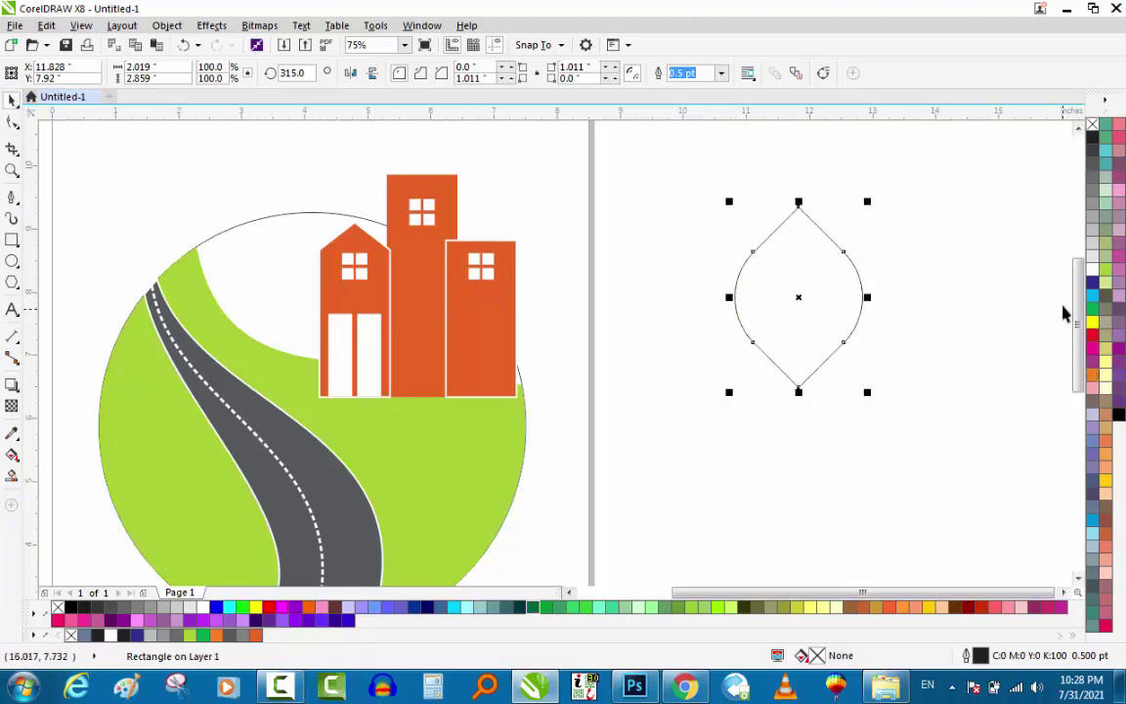
Step: Fill the rounded diamond with green (C100 M0 Y100 K0), remove its outline and narrow it symmetrically into a leaf-shaped tree
click(1093, 309)
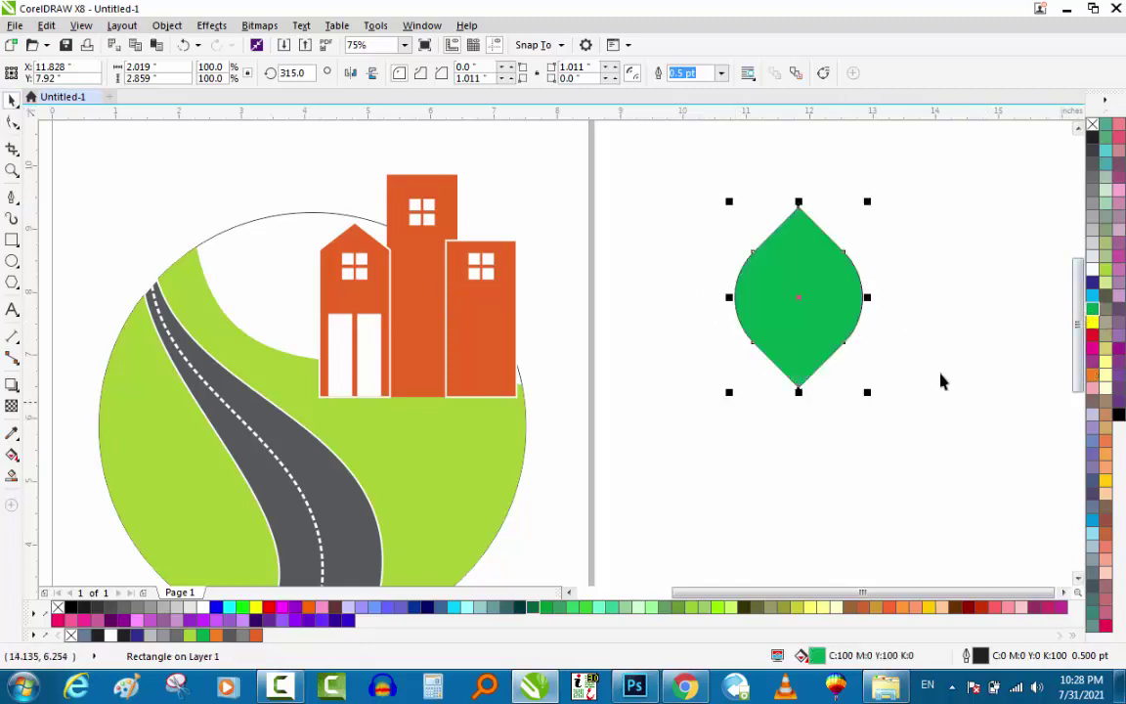
right_click(1093, 125)
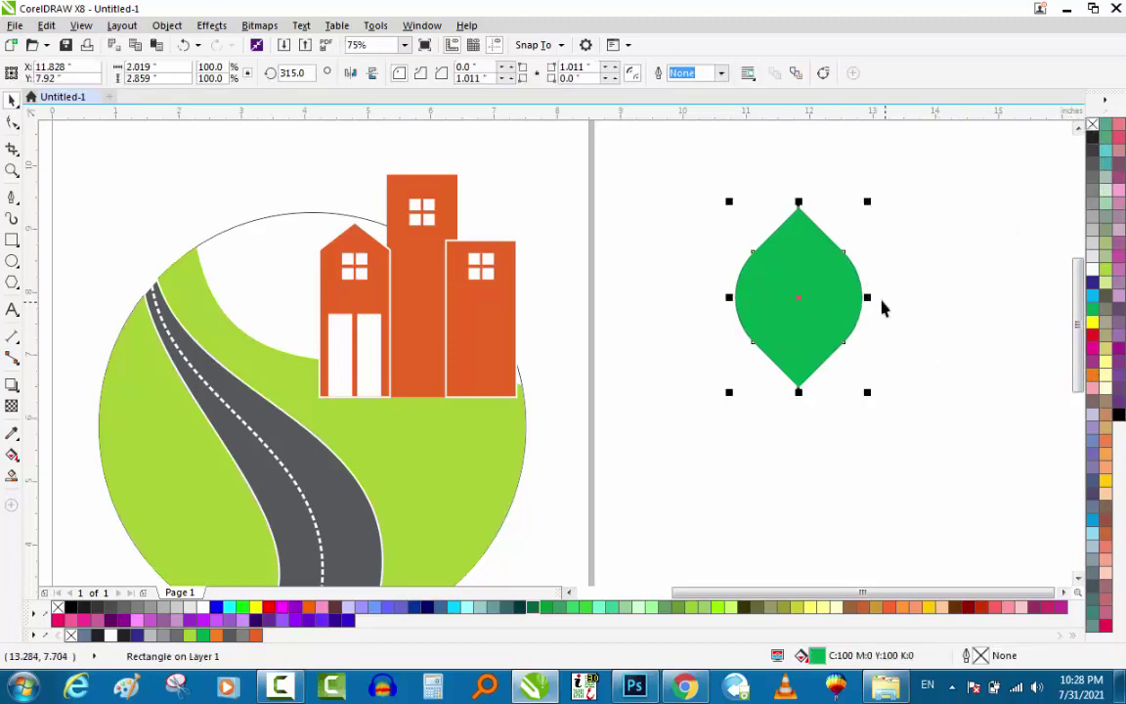
drag(867, 297, 744, 318)
click(897, 344)
Step: Copy the tree shape to its left, scale the copy to about 1.01 by 2.25 inches and overlap it with the original
click(805, 319)
right_click(743, 319)
drag(782, 201, 764, 240)
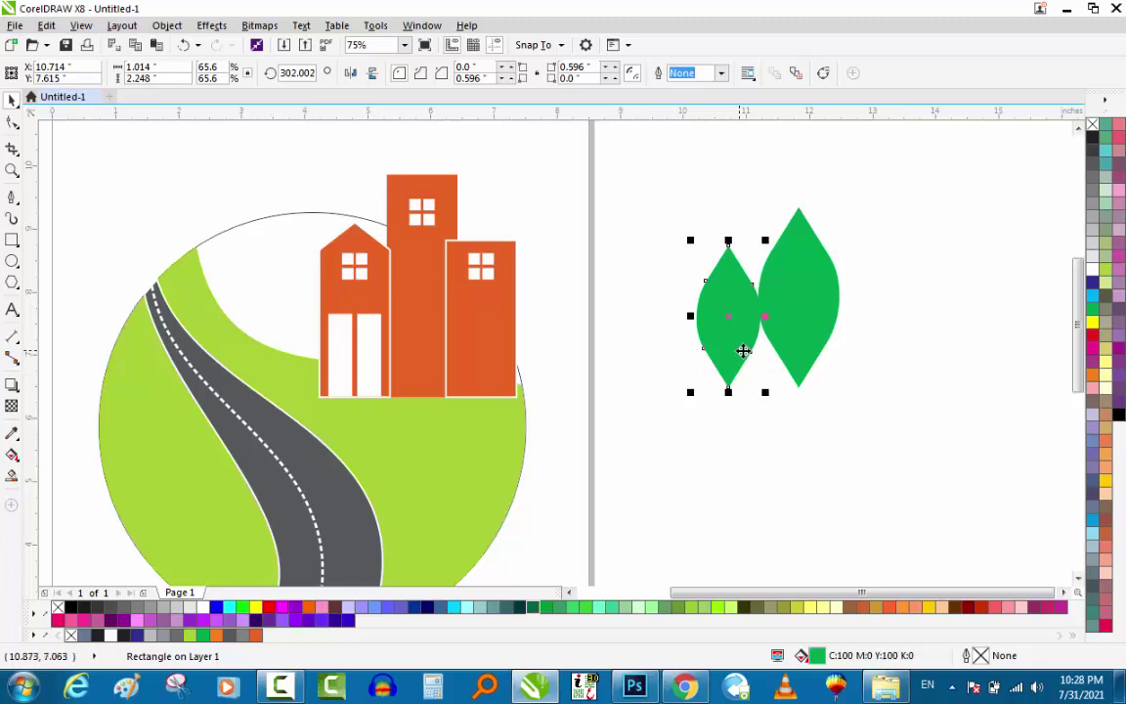
drag(740, 351, 749, 349)
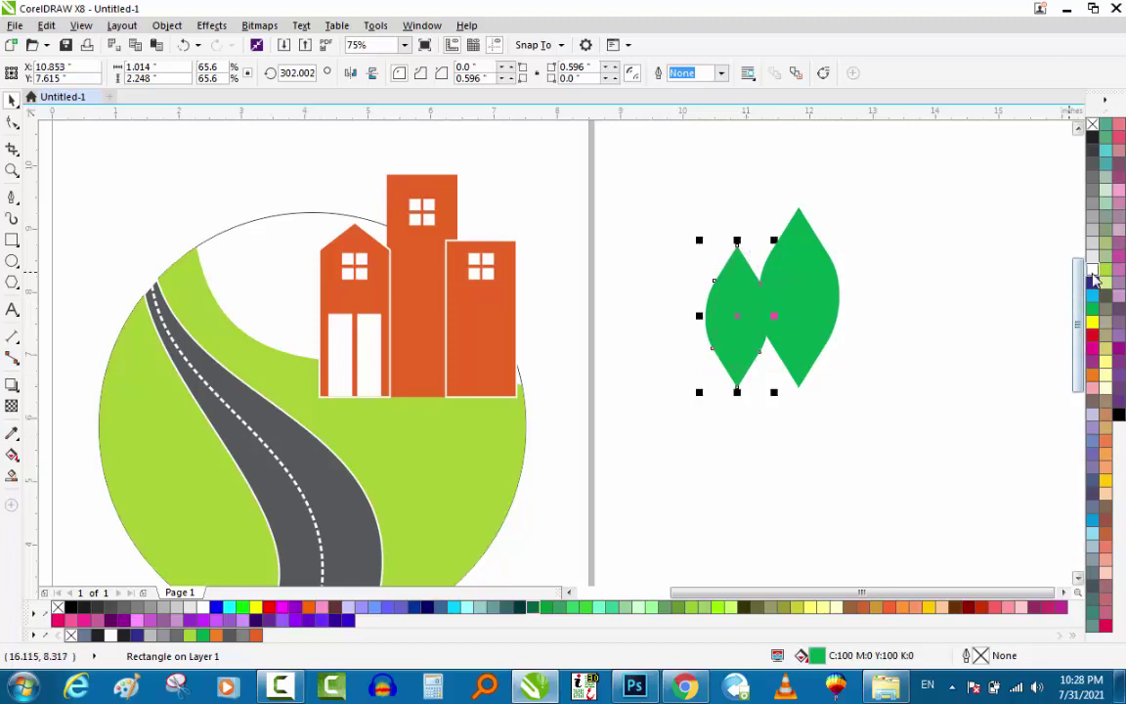
Step: Give the smaller tree a 2 pt white outline
right_click(1092, 274)
key(F12)
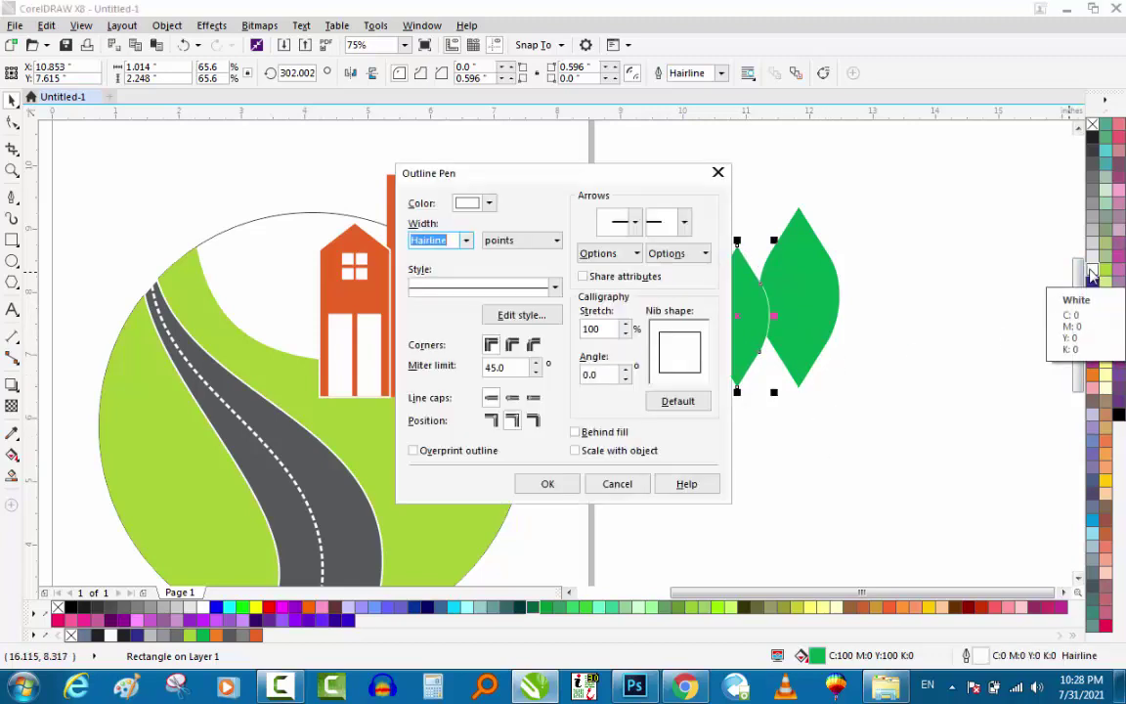
text(2)
key(Return)
Step: Set the outlines of both trees to scale with the object
drag(924, 164, 635, 465)
key(F12)
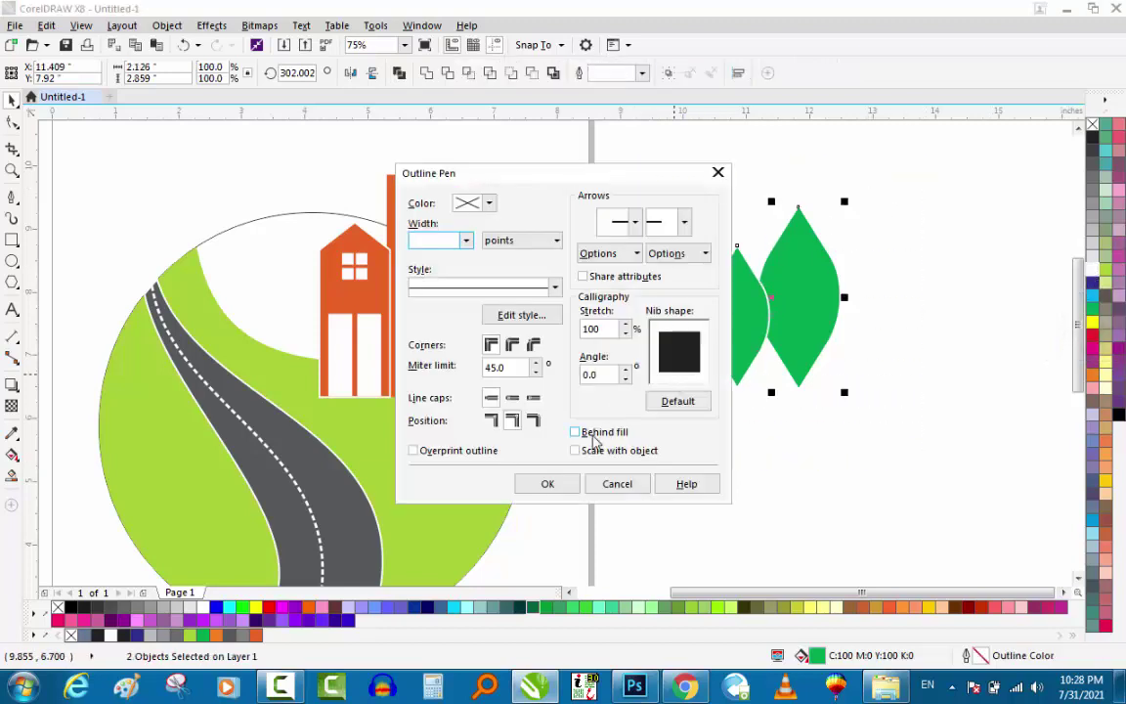
click(547, 484)
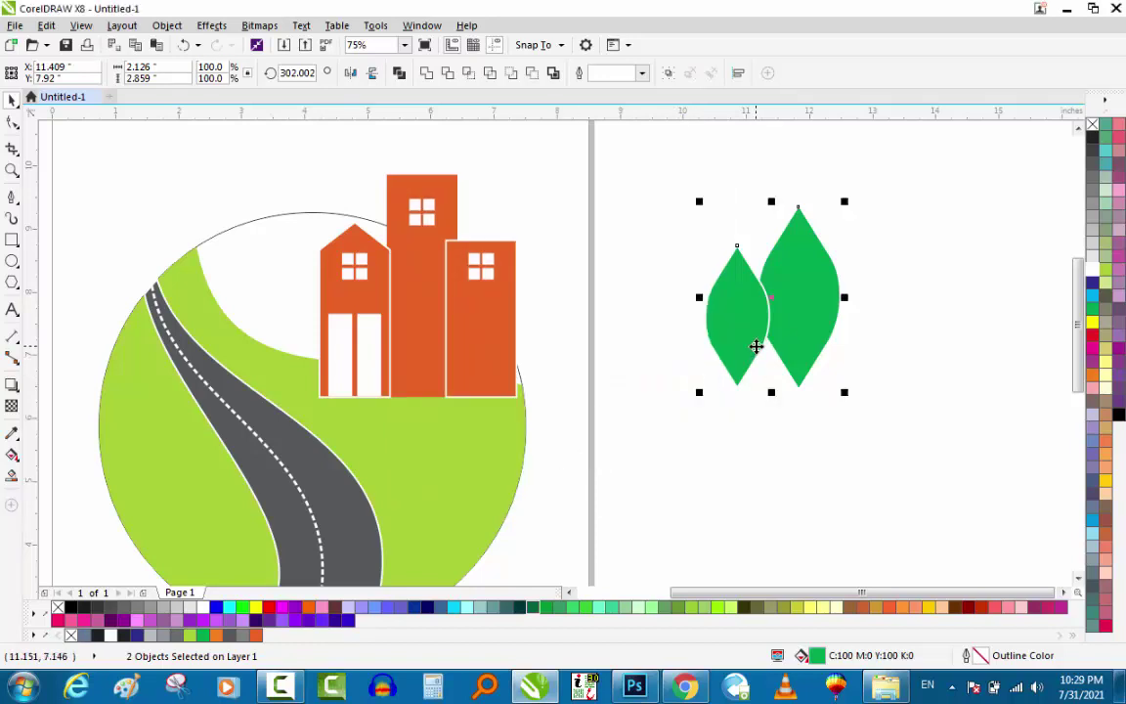
Step: Group the two trees, place them left of the buildings on the circle and scale the group to about 1.92 by 2.58 inches
drag(672, 396, 910, 138)
key(ctrl+g)
drag(817, 309, 306, 290)
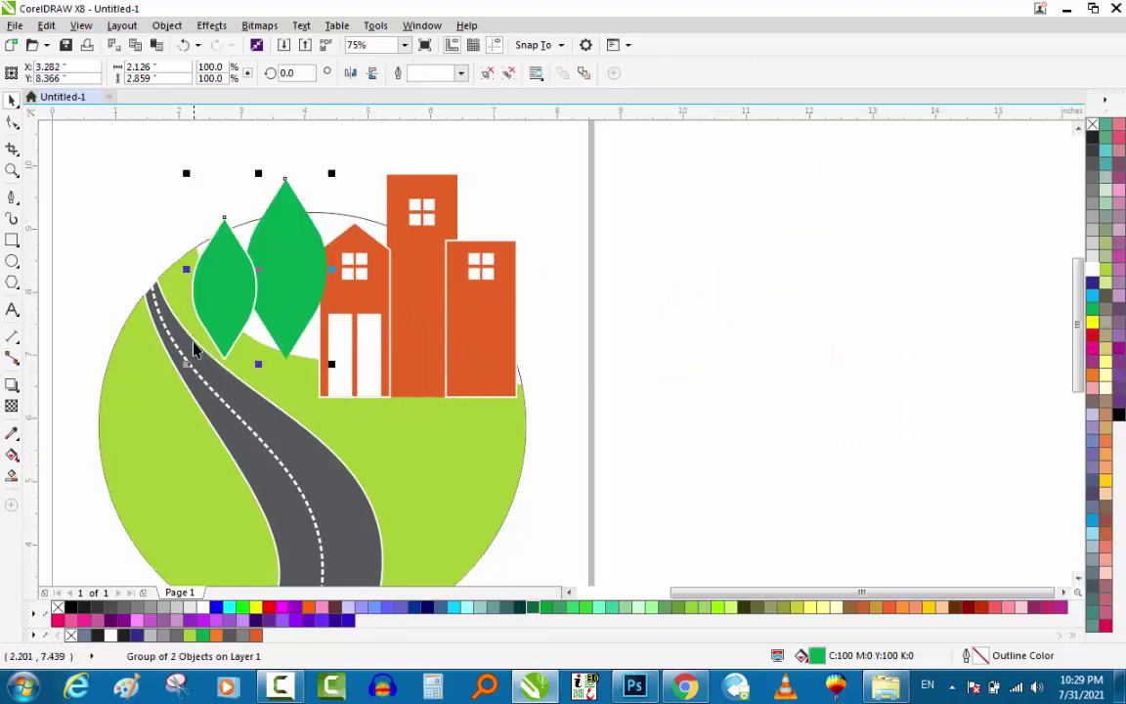
drag(186, 363, 208, 335)
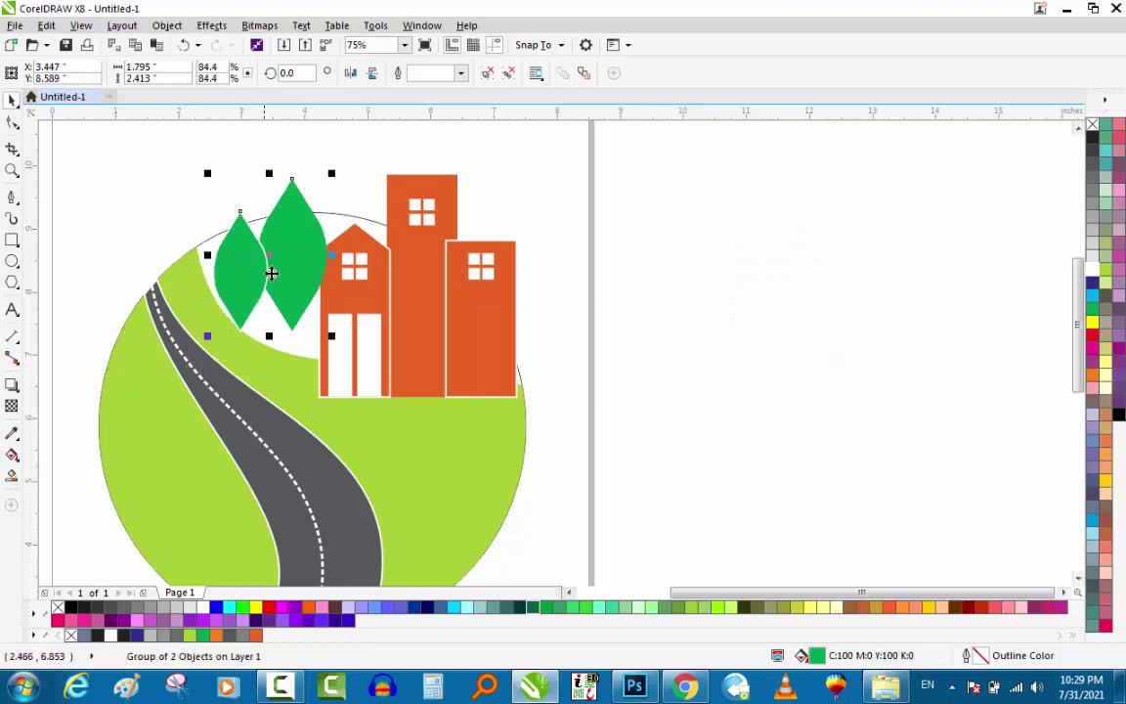
key(F2)
drag(176, 401, 419, 158)
mouse_move(617, 463)
mouse_down()
mouse_move(641, 483)
mouse_move(632, 481)
mouse_up()
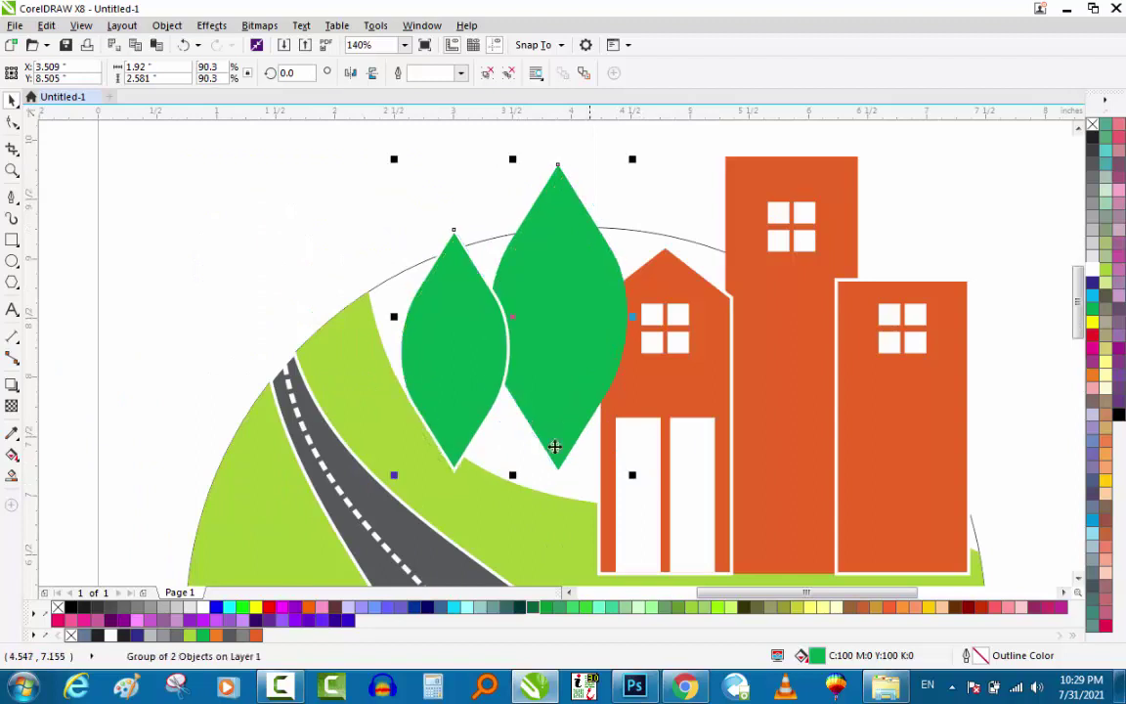
Step: Place a copy of the taller tree slightly lower in the group and shrink the smaller tree to about 0.9 by 1.98 inches
ctrl+click(571, 382)
drag(571, 382, 571, 425)
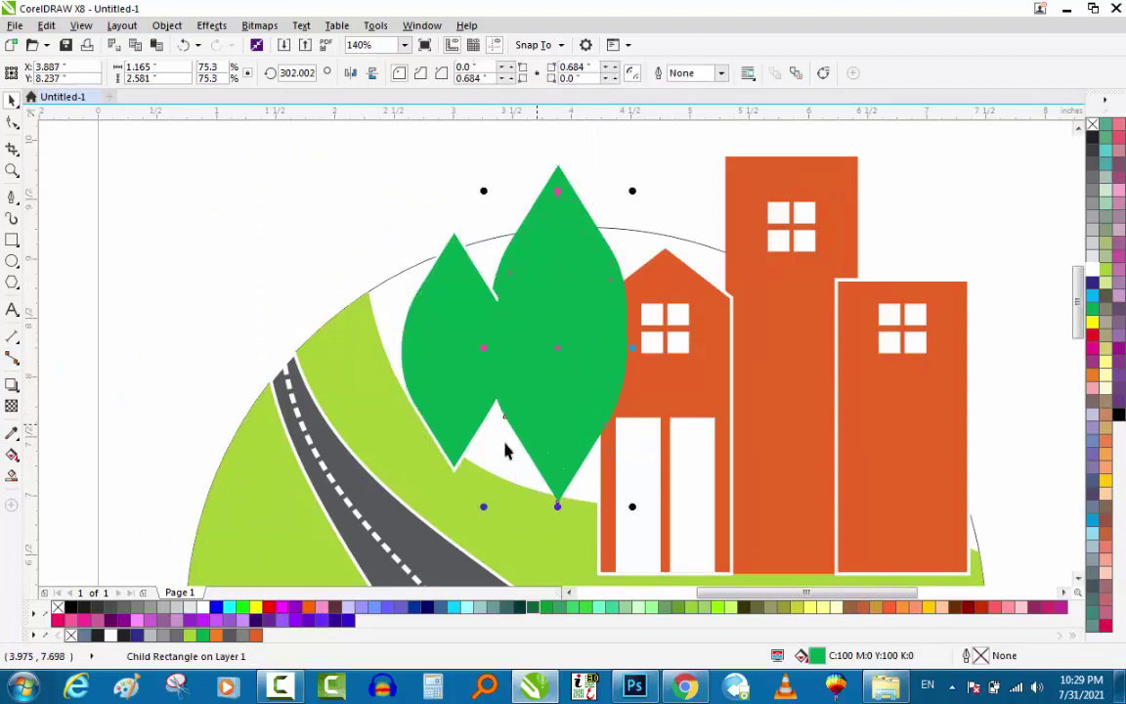
ctrl+click(437, 398)
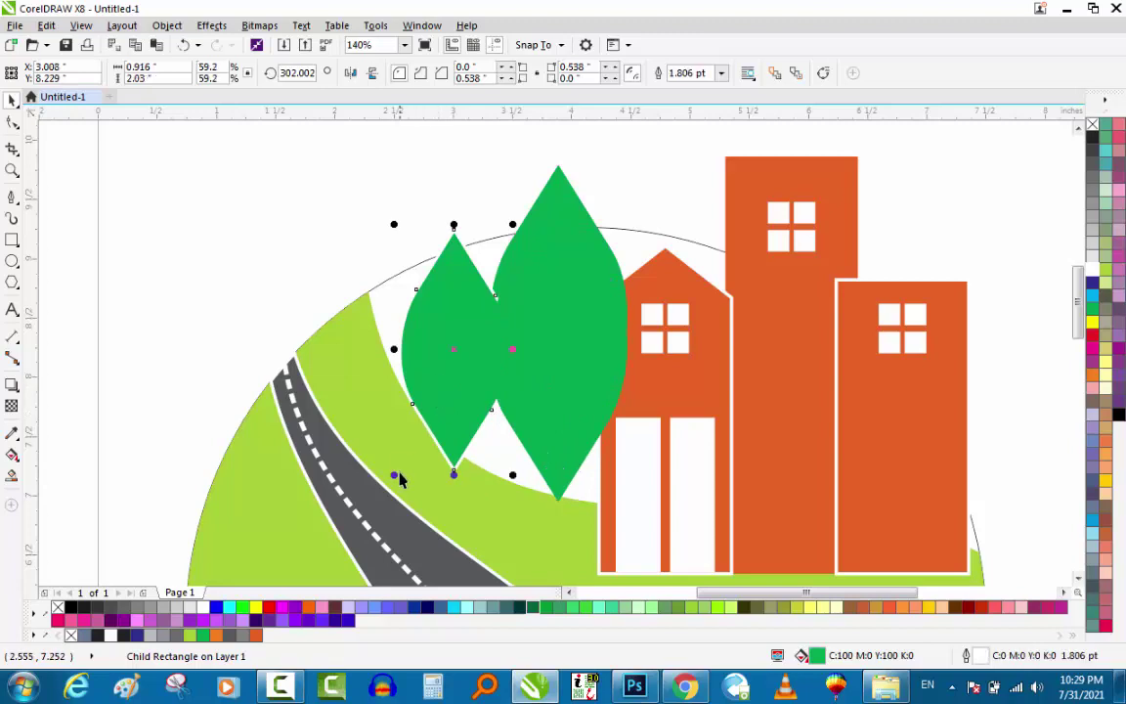
drag(392, 475, 395, 472)
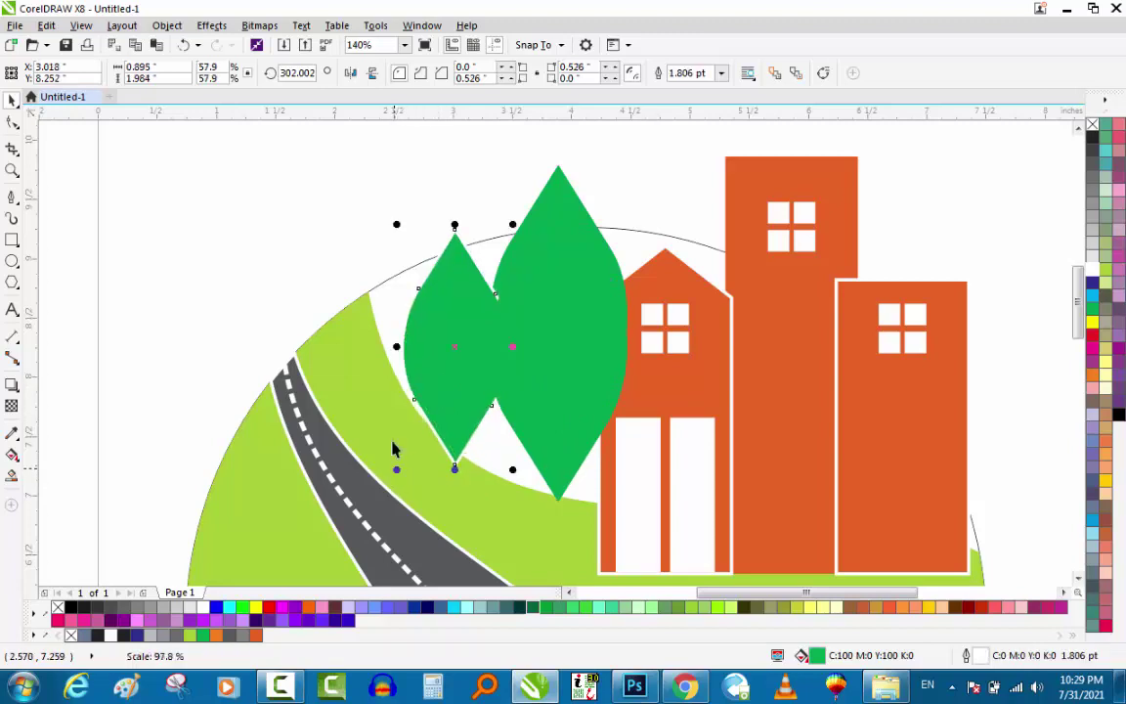
Step: Shift the trees slightly to the right and move the smaller tree closer to the taller one
click(454, 375)
key(Right)
ctrl+click(464, 394)
drag(464, 394, 473, 394)
key(Escape)
click(493, 360)
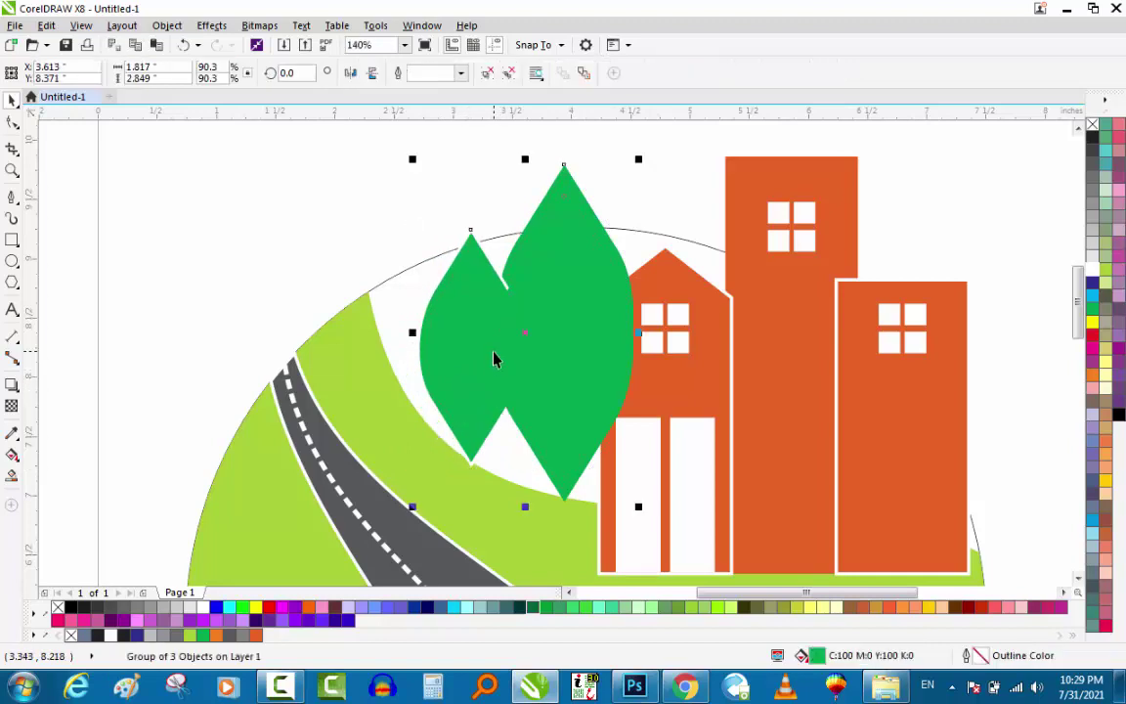
Step: Ungroup the trees and bring the smaller tree in front of the taller one
key(ctrl+u)
click(465, 301)
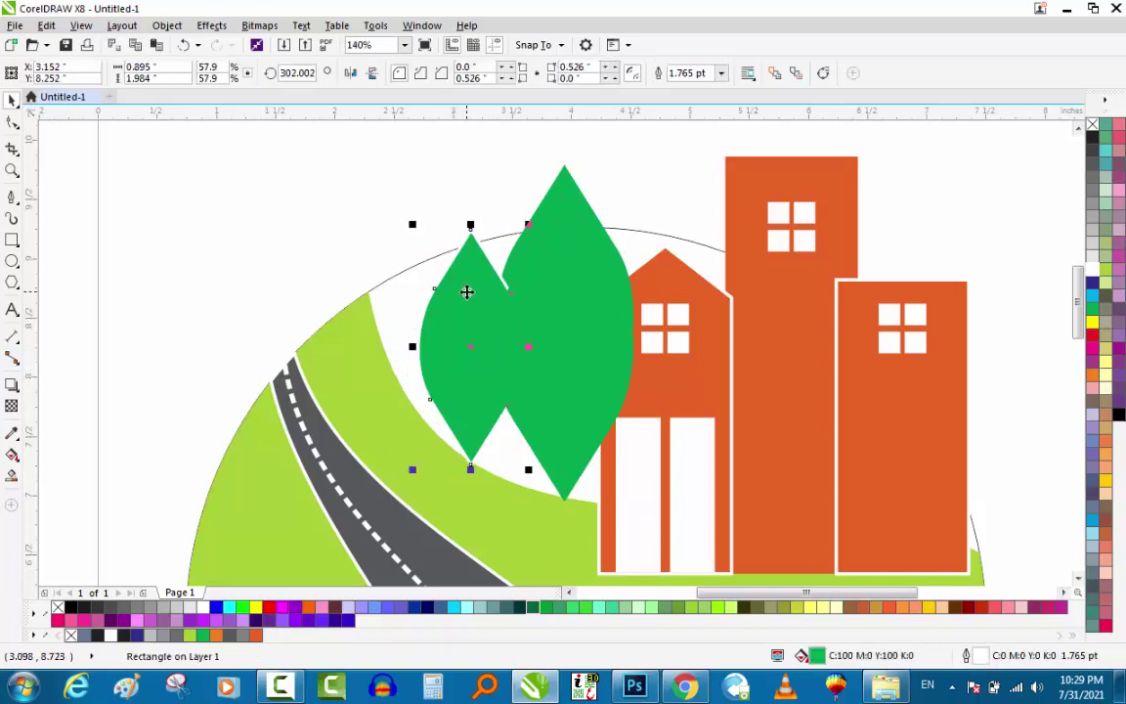
key(shift+Page_Up)
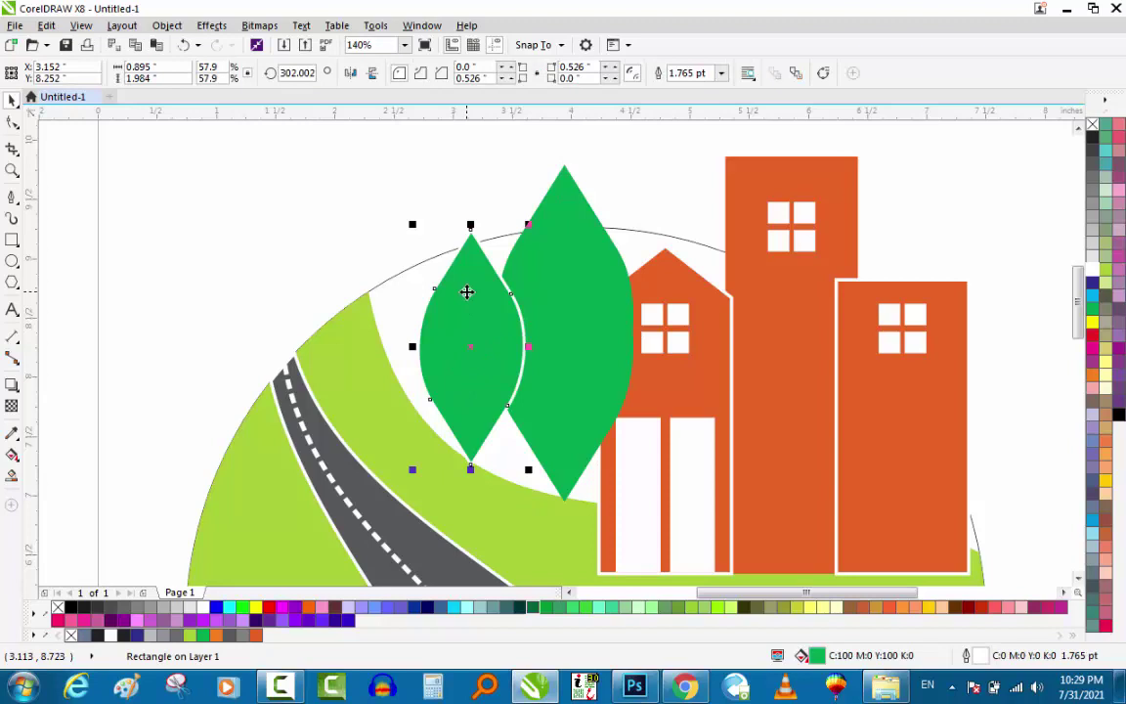
Step: Bring the group of orange buildings in front of the two trees
scroll(468, 292, down, 2)
key(F2)
drag(611, 210, 402, 440)
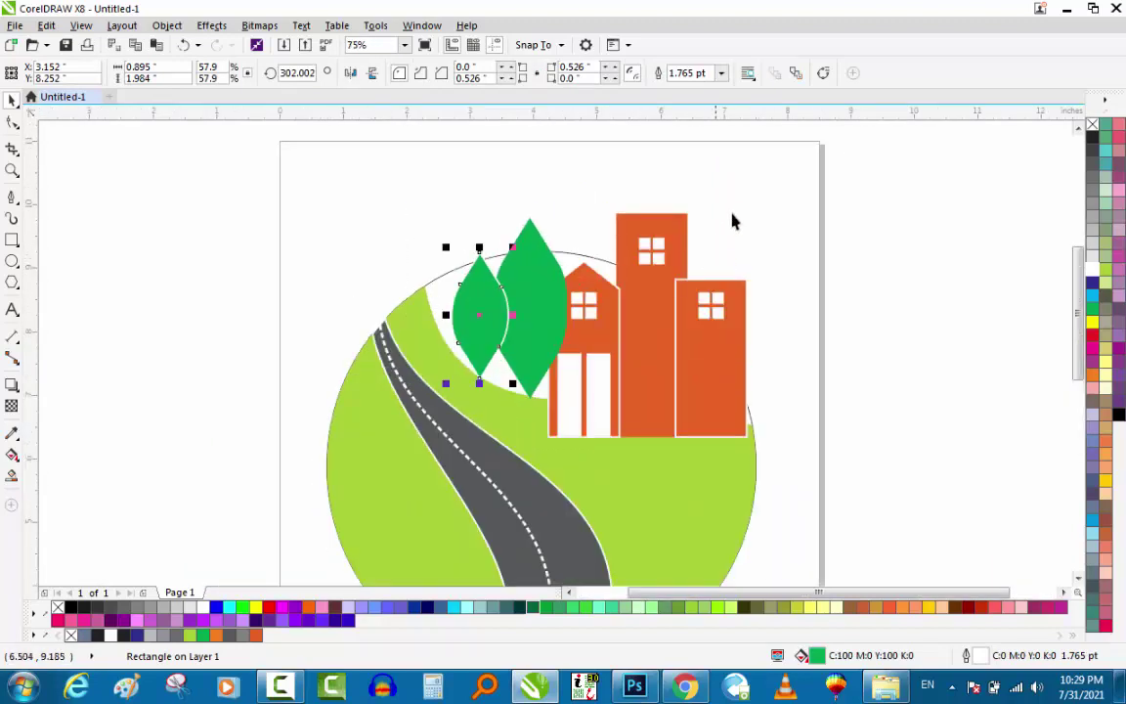
drag(777, 196, 659, 384)
click(673, 266)
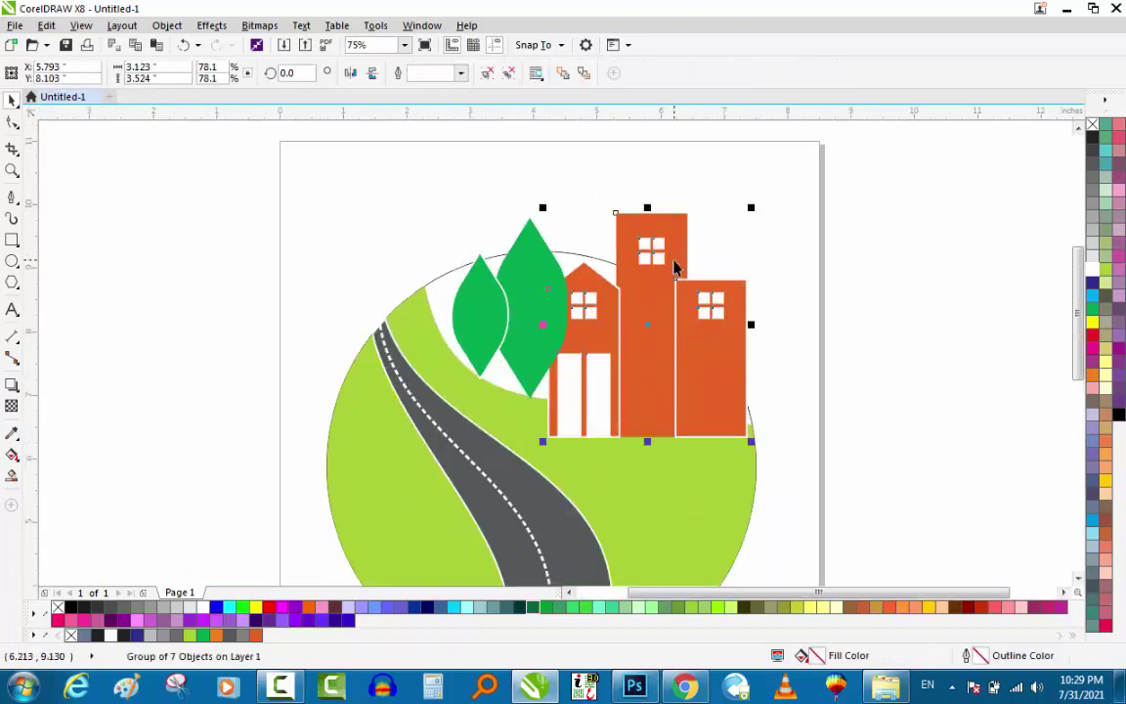
key(shift+Page_Up)
key(Escape)
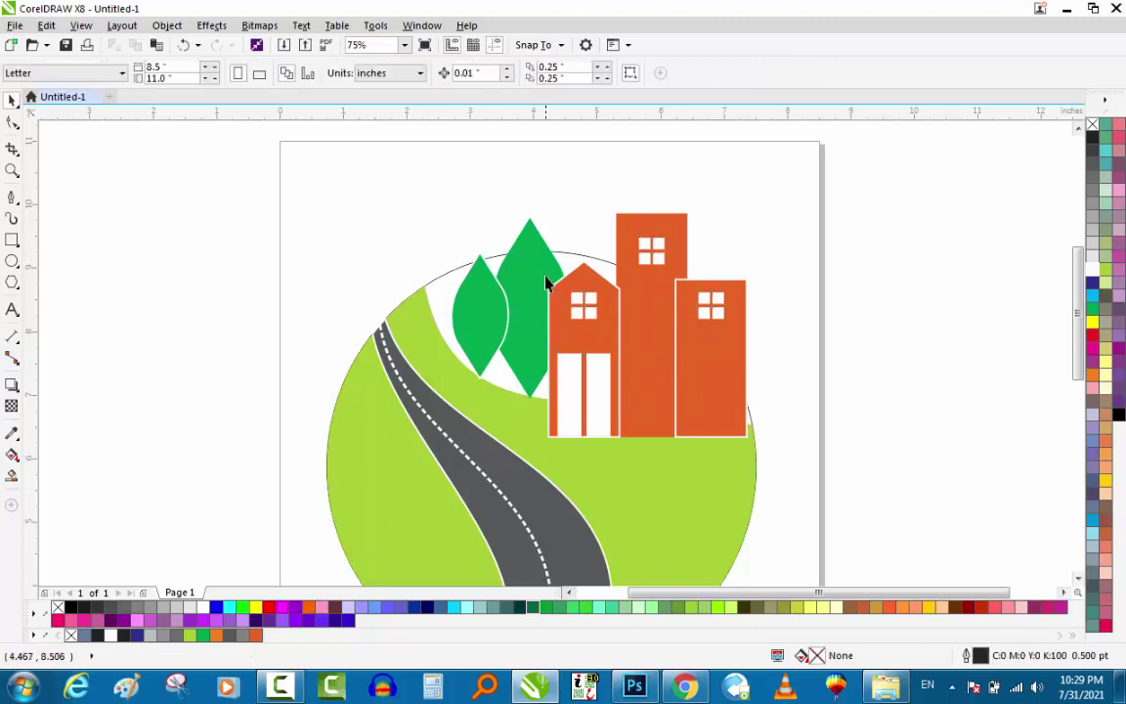
Step: Group the two trees with the buildings and move the group behind the green ground
click(536, 269)
shift+click(476, 281)
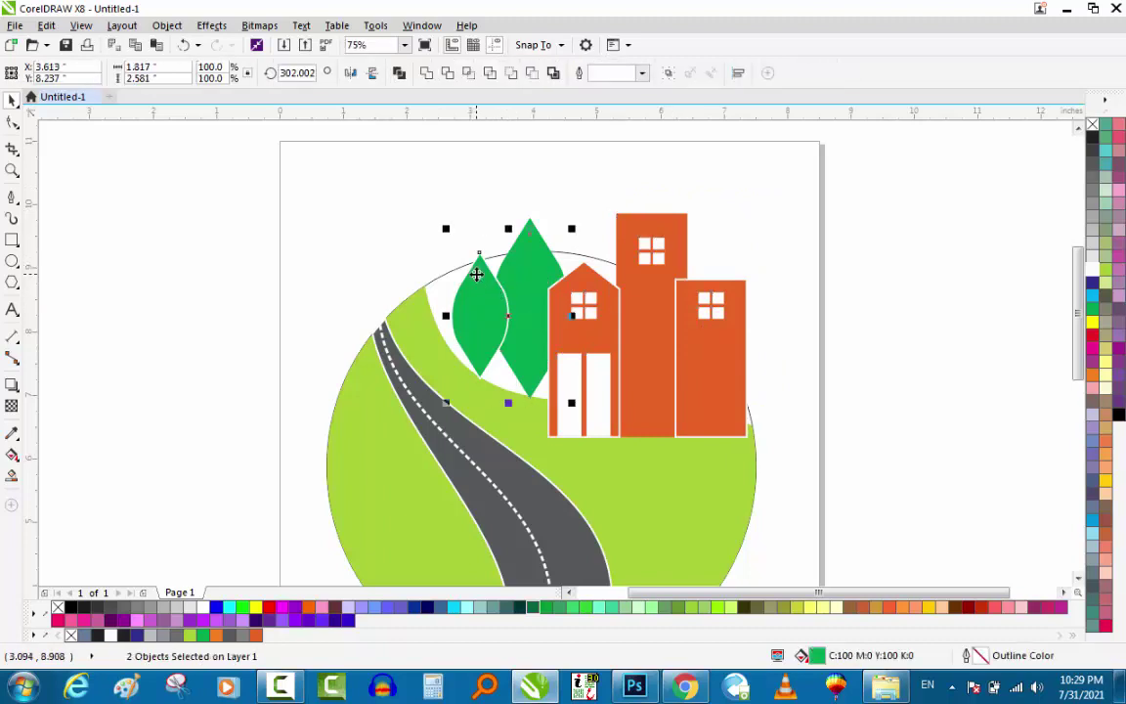
key(ctrl+g)
drag(653, 319, 424, 492)
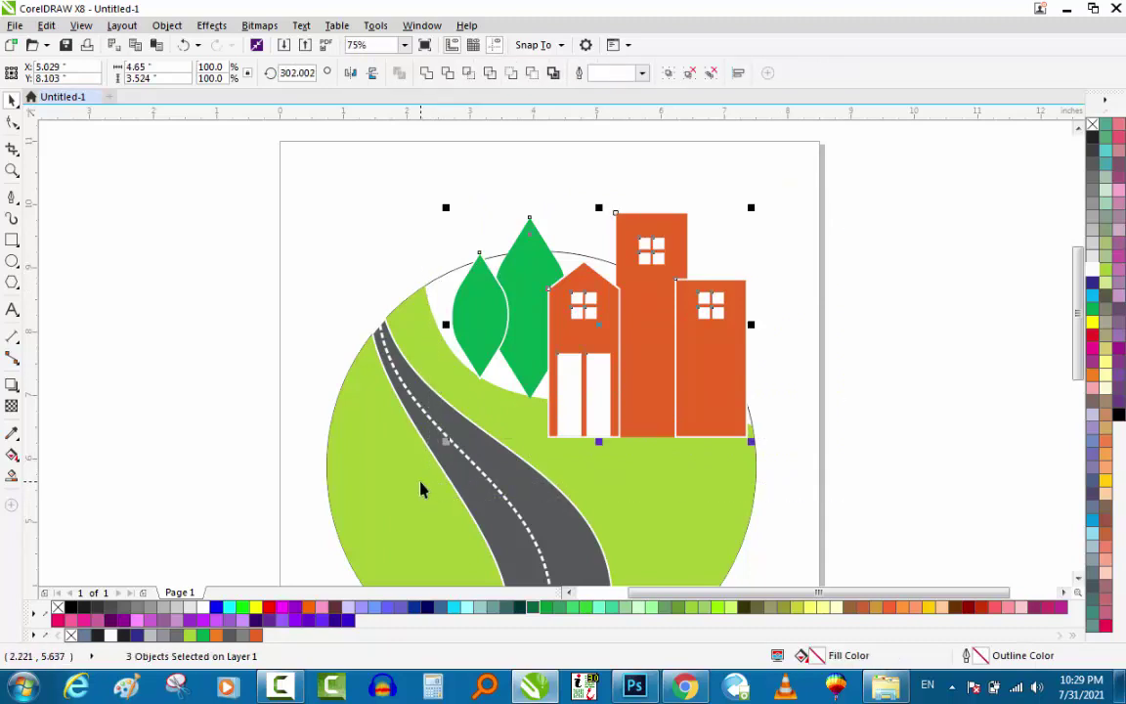
key(ctrl+g)
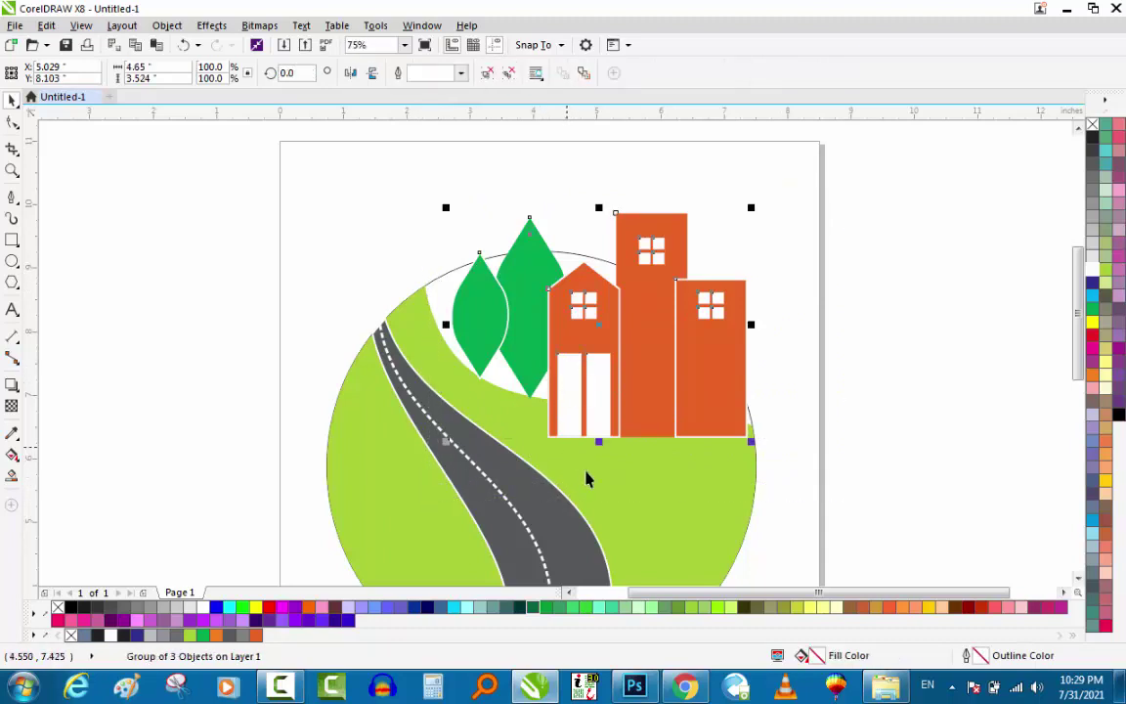
key(ctrl+Page_Down)
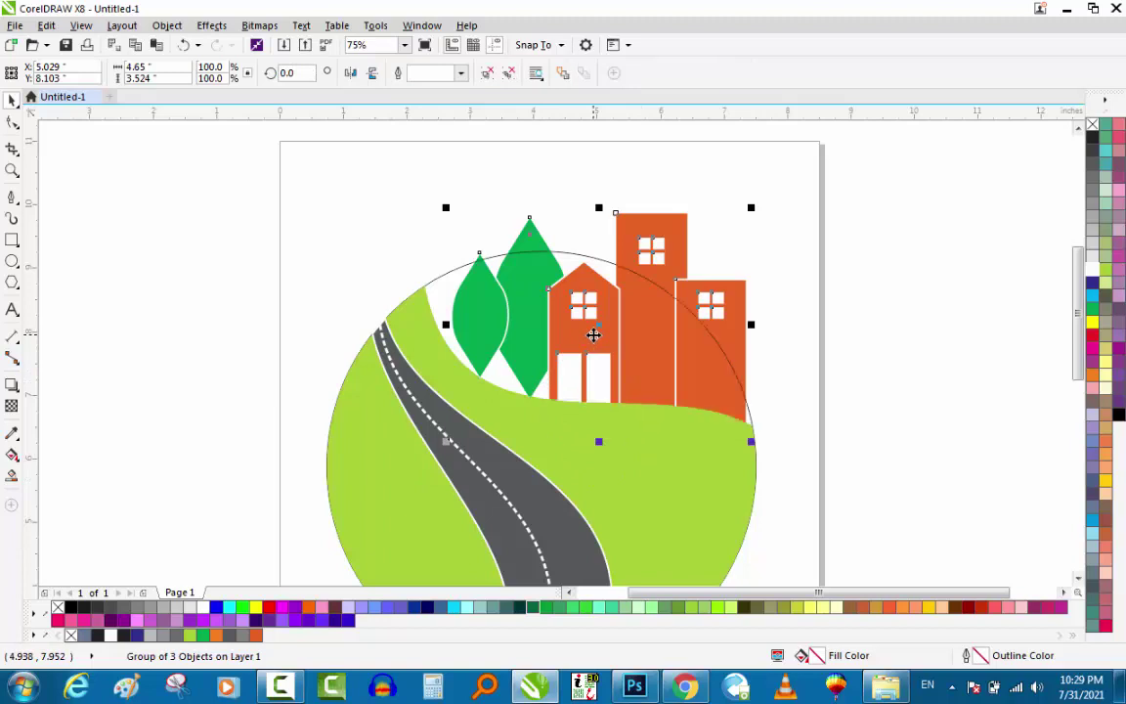
key(Escape)
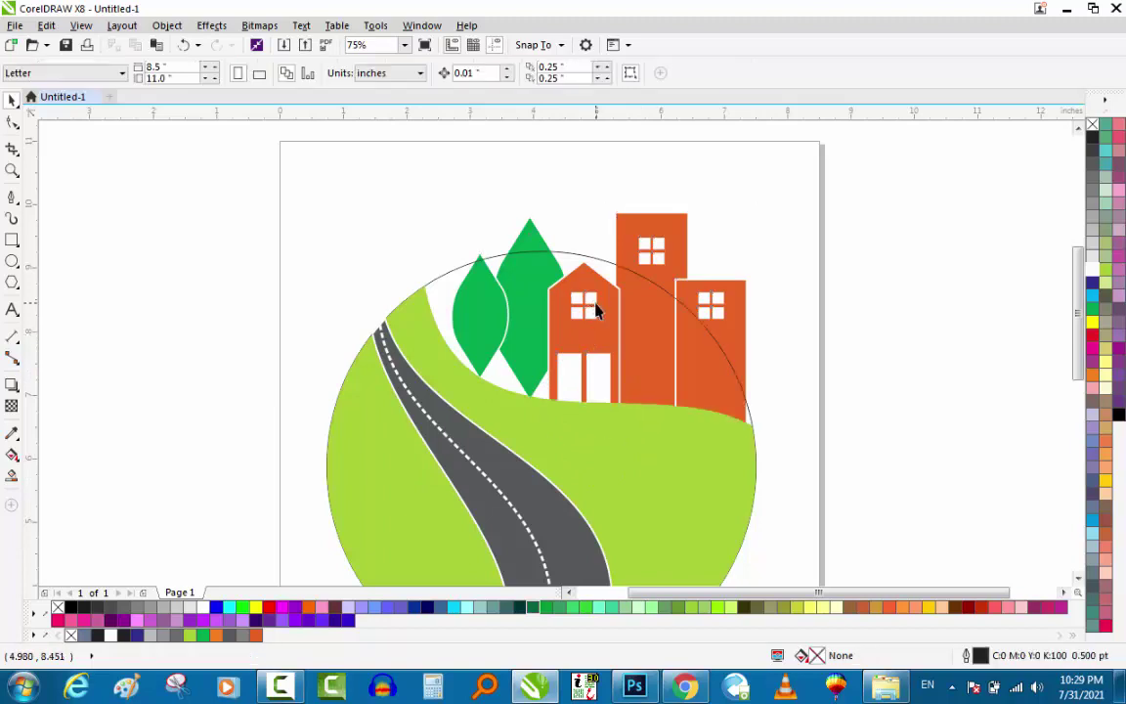
Step: Delete the thin black circle outline that surrounds the landscape
click(581, 254)
drag(579, 254, 566, 180)
key(Delete)
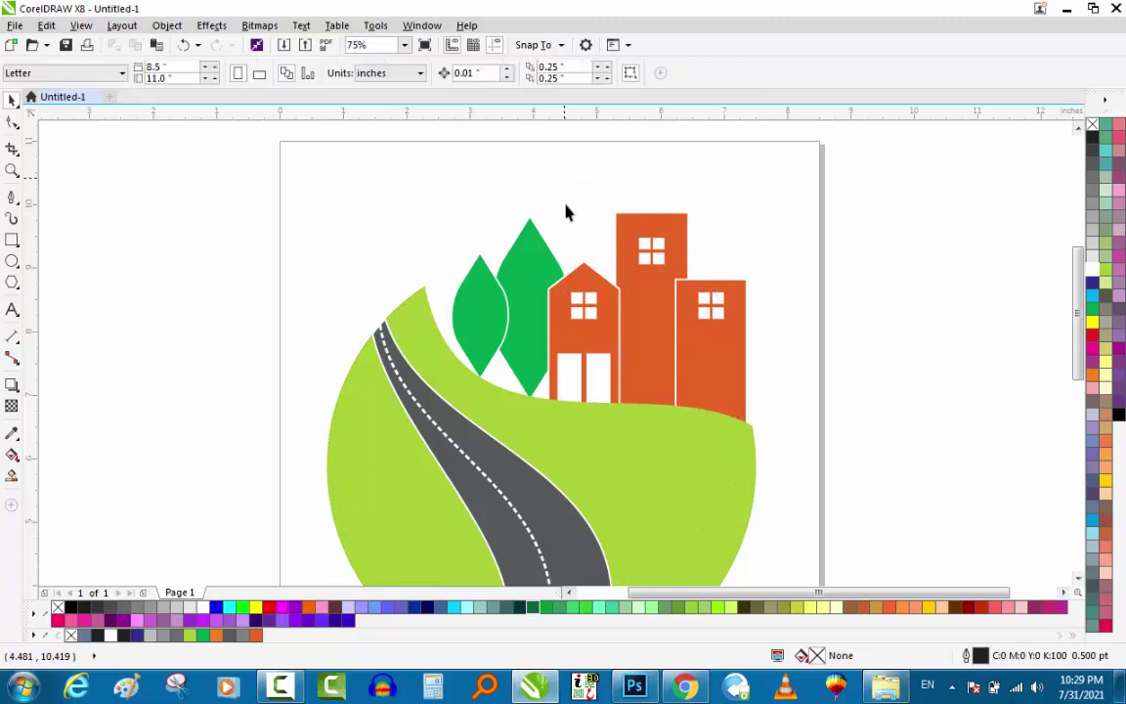
Step: Give the green ground shape below the trees and buildings a white 4 pt outline
click(648, 441)
key(F10)
key(space)
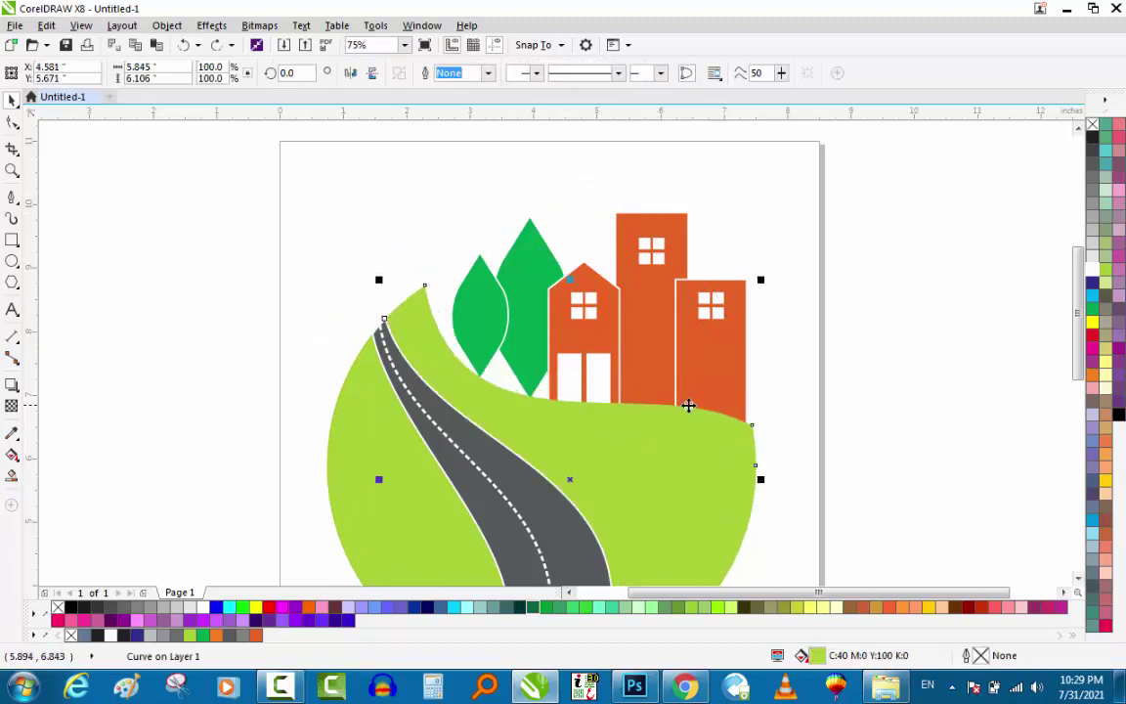
key(F12)
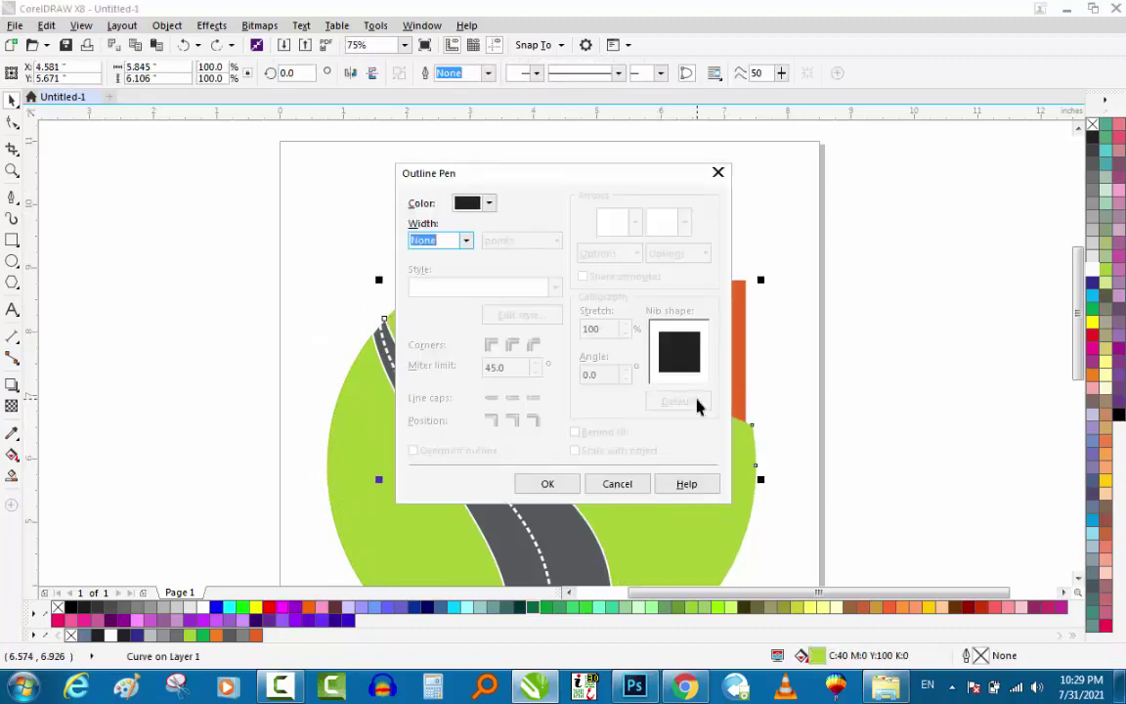
text(2)
key(Return)
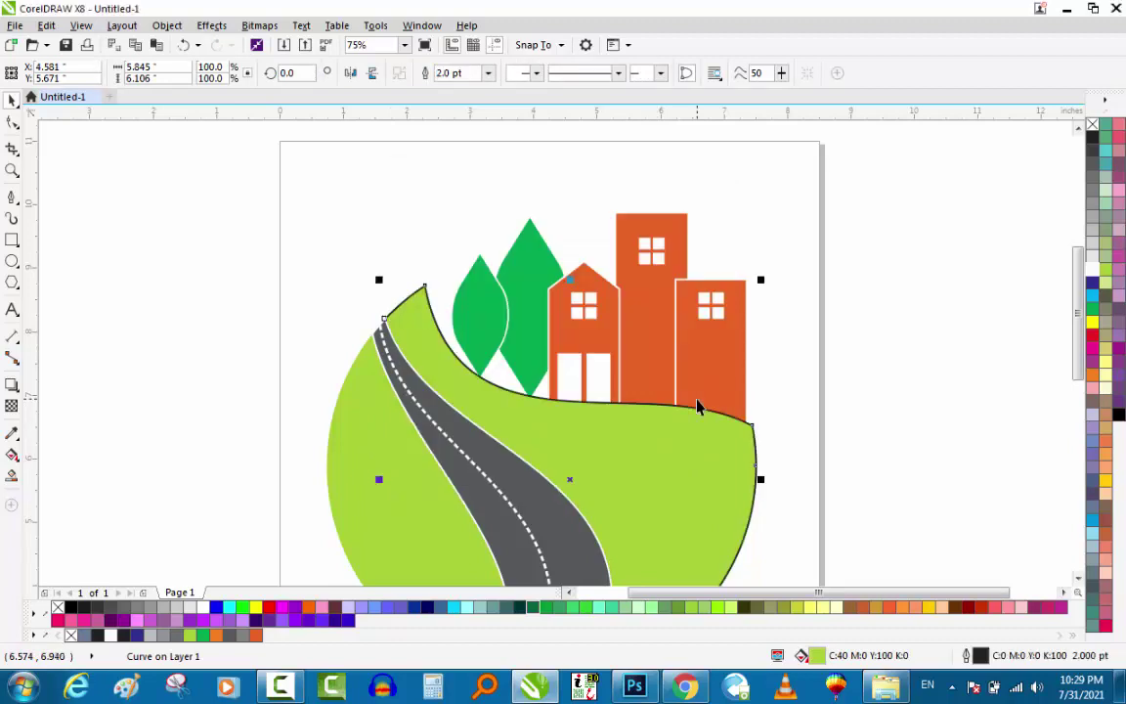
right_click(1105, 262)
key(F12)
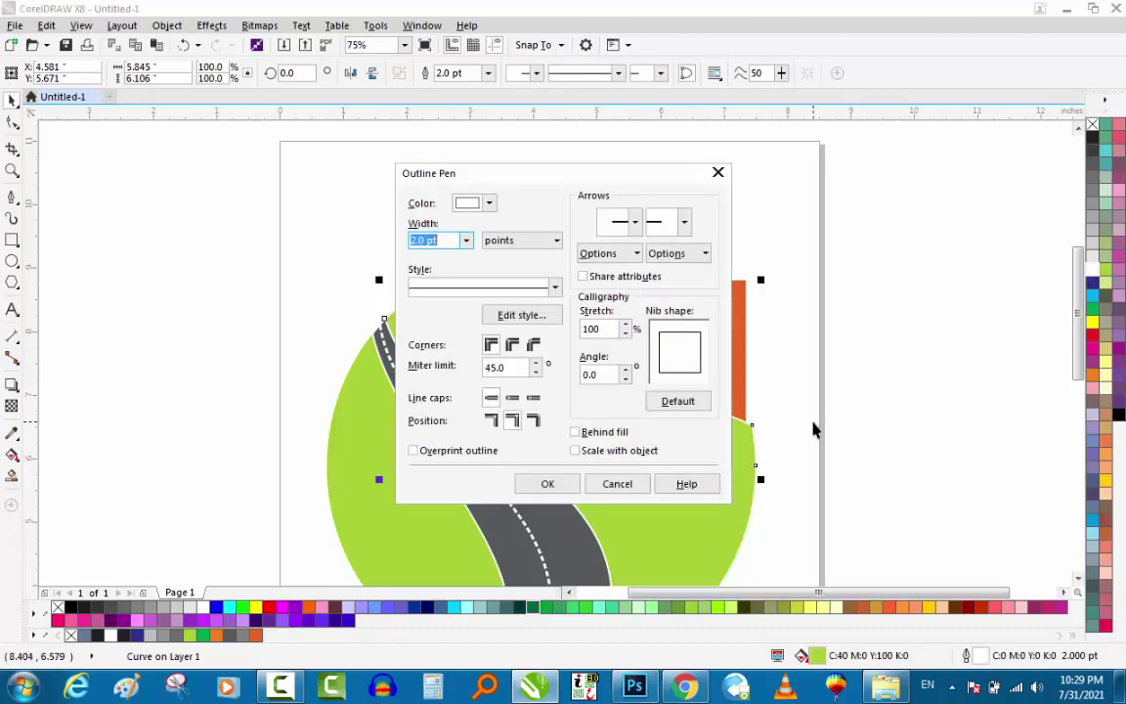
text(4)
key(Return)
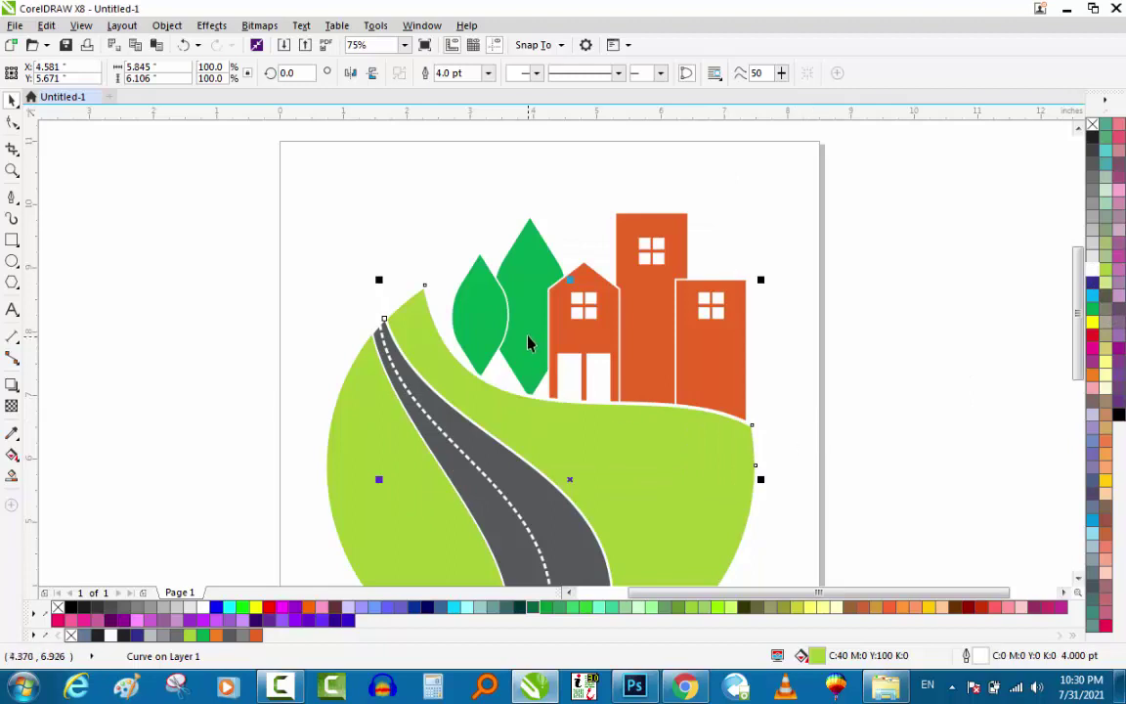
Step: Examine the whole logo on the page and in a full-screen preview
scroll(527, 338, down, 2)
key(F2)
drag(741, 240, 420, 488)
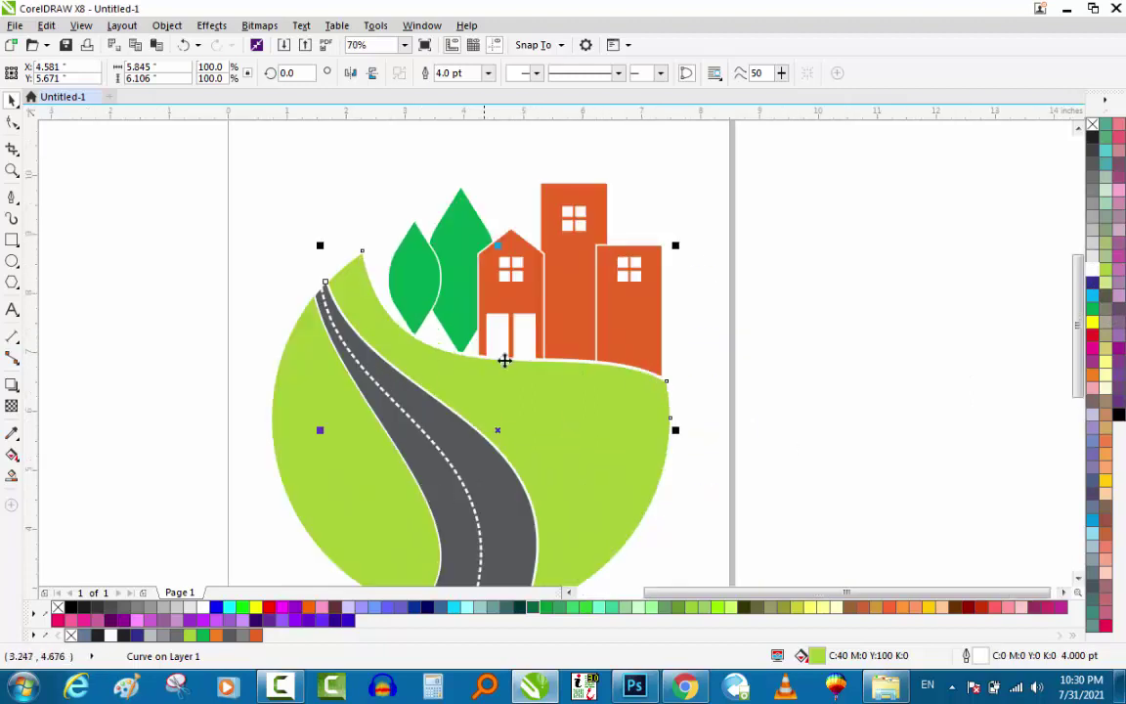
scroll(484, 323, down, 2)
drag(627, 173, 272, 528)
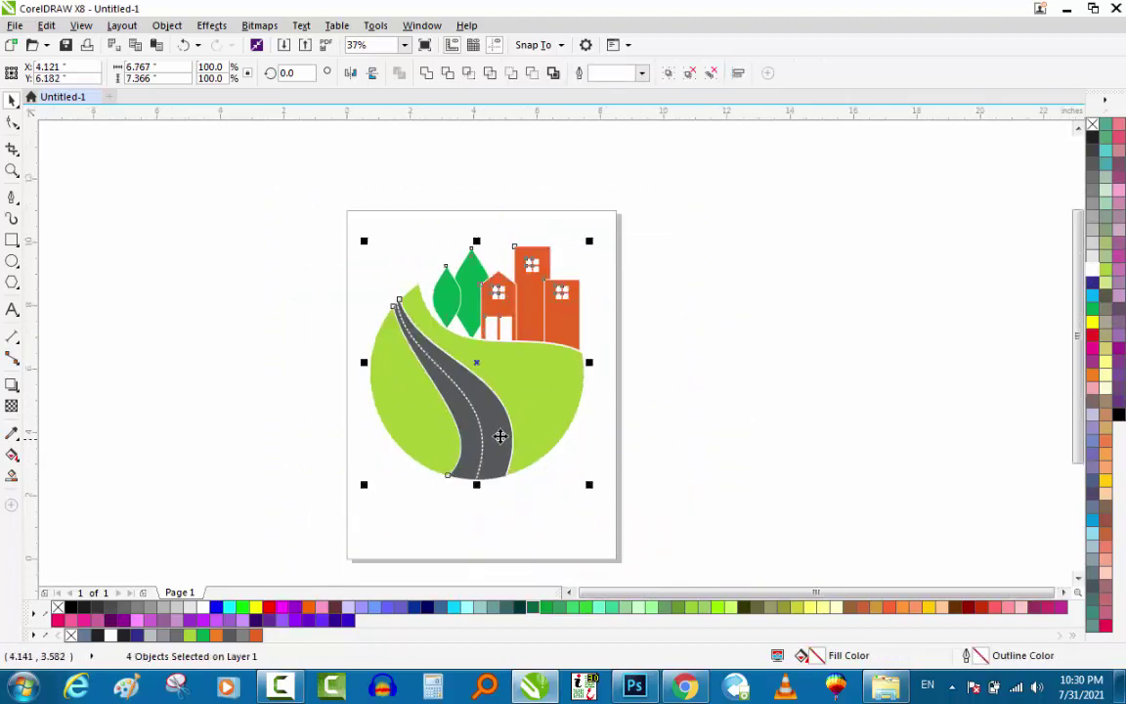
key(shift+F2)
key(Escape)
scroll(568, 337, down, 1)
key(F2)
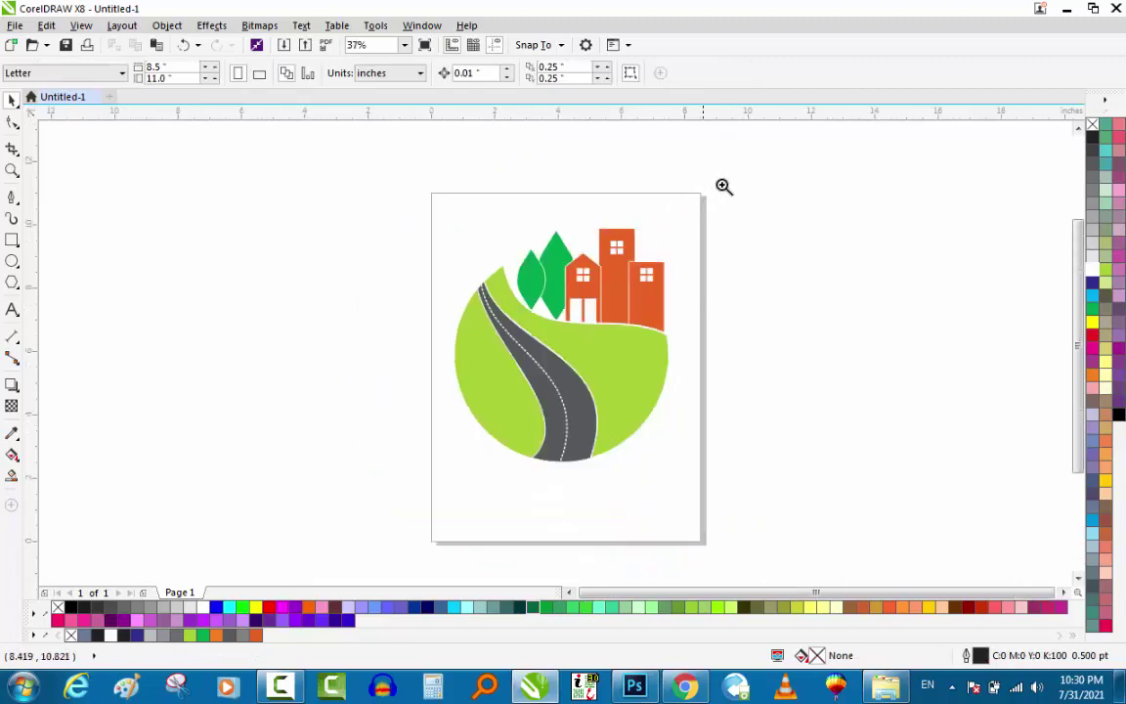
drag(721, 183, 412, 493)
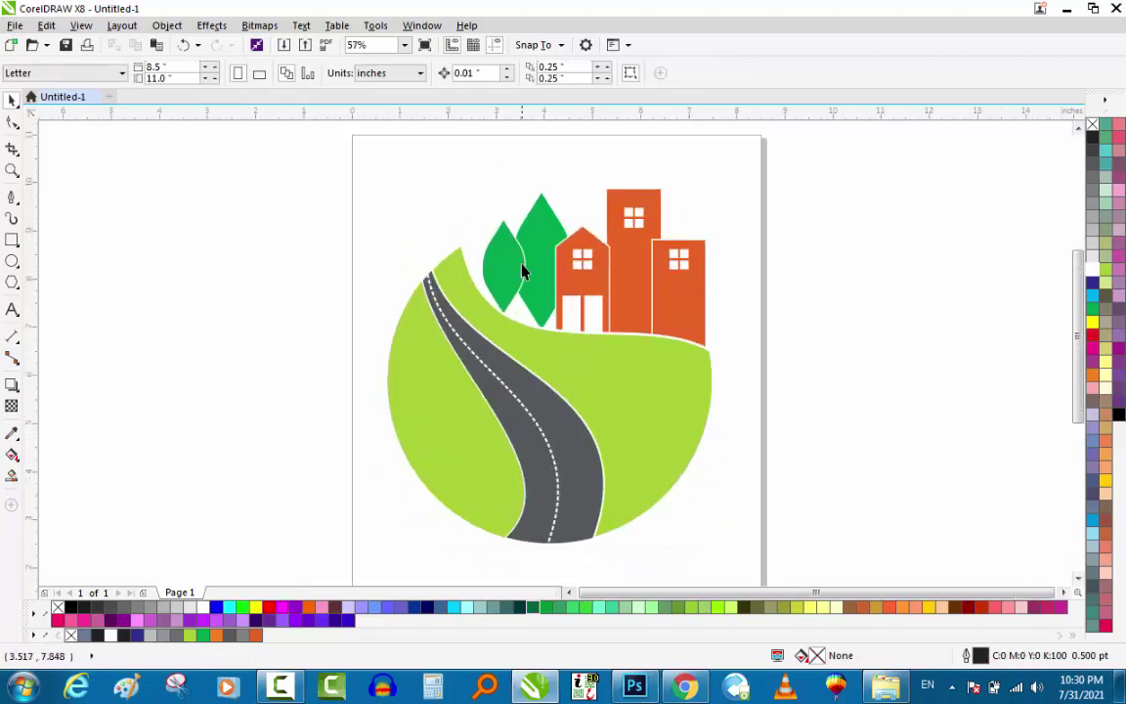
key(F9)
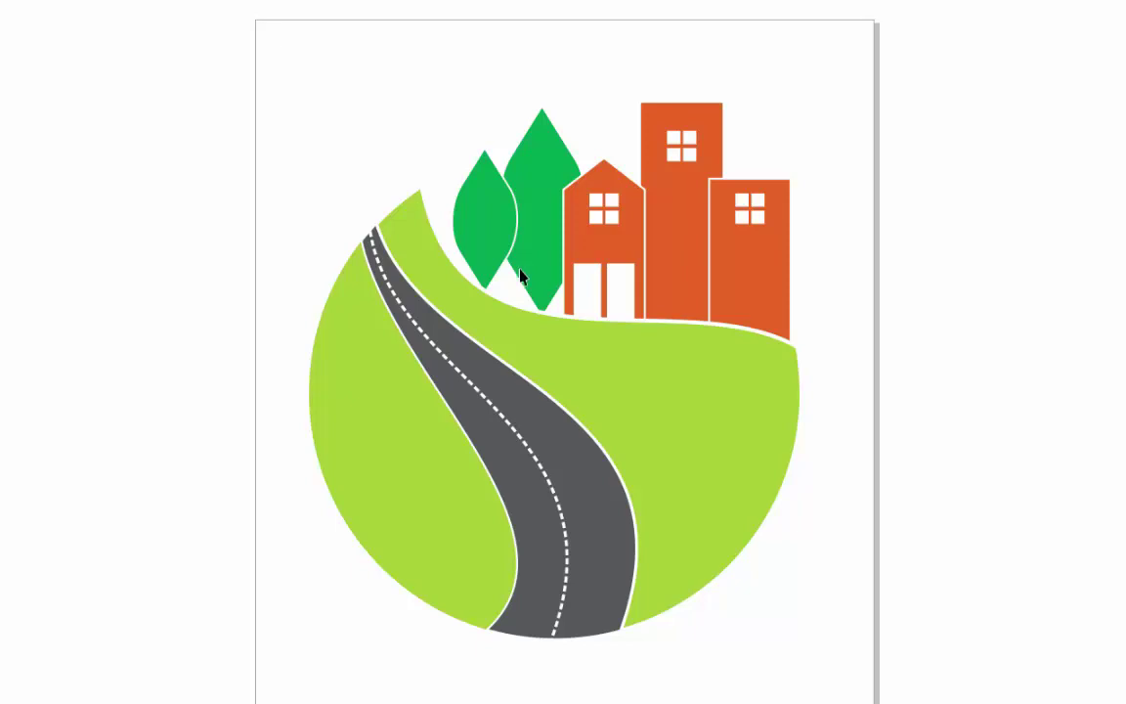
key(Escape)
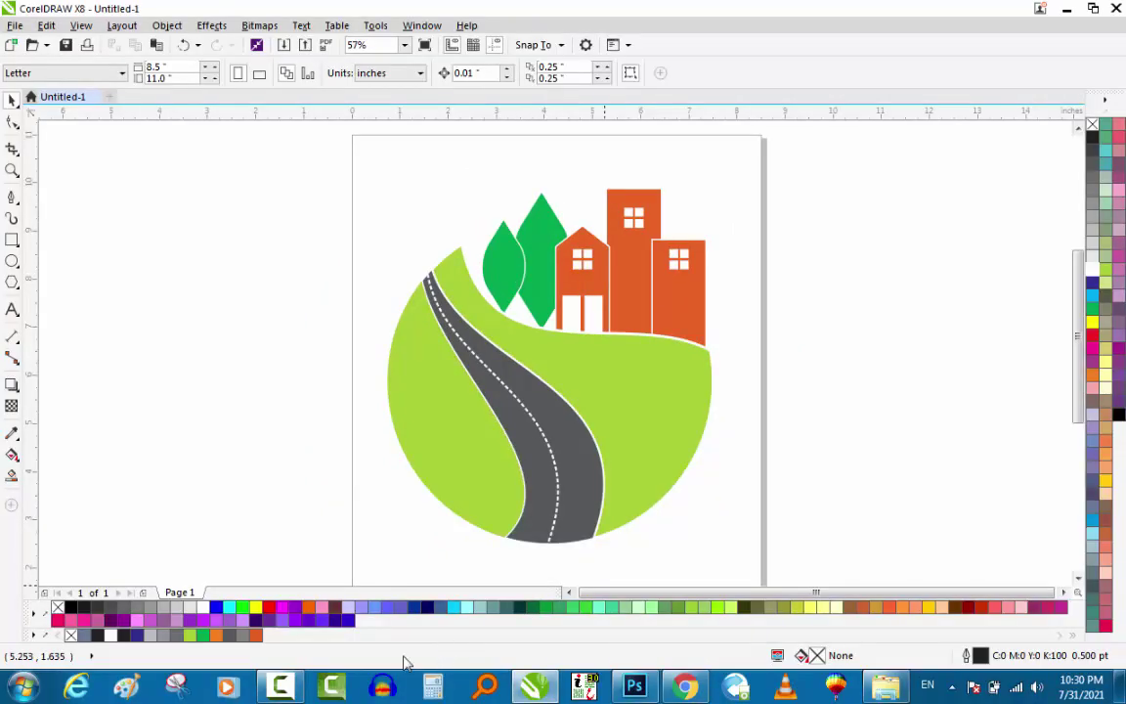